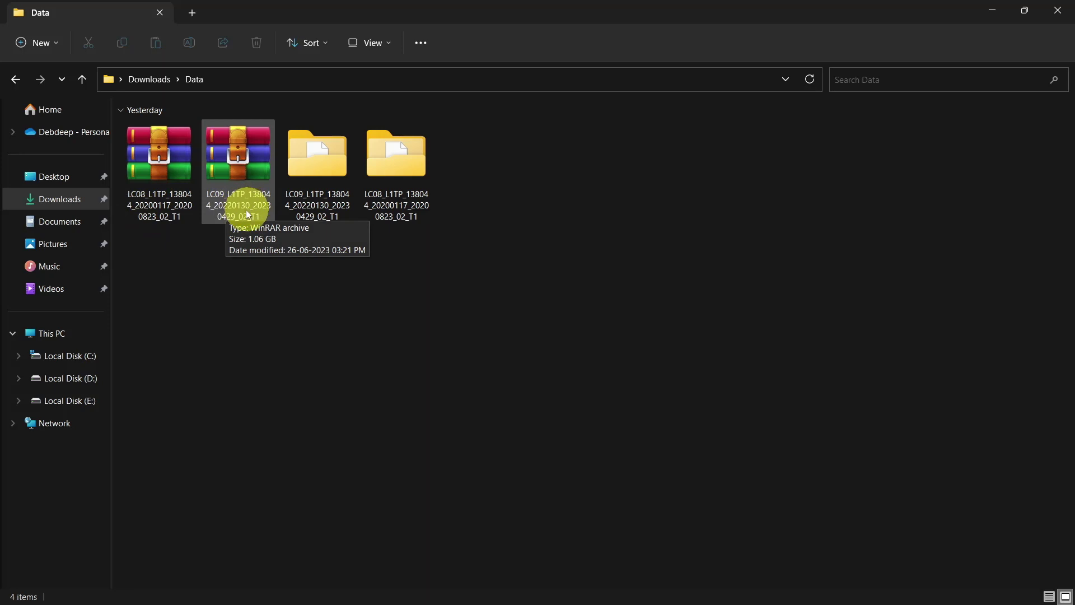
# Select and then deselect the LC08 and LC09 Landsat archives in the Data folder.
pyautogui.moveTo(143, 247); pyautogui.dragTo(263, 206)
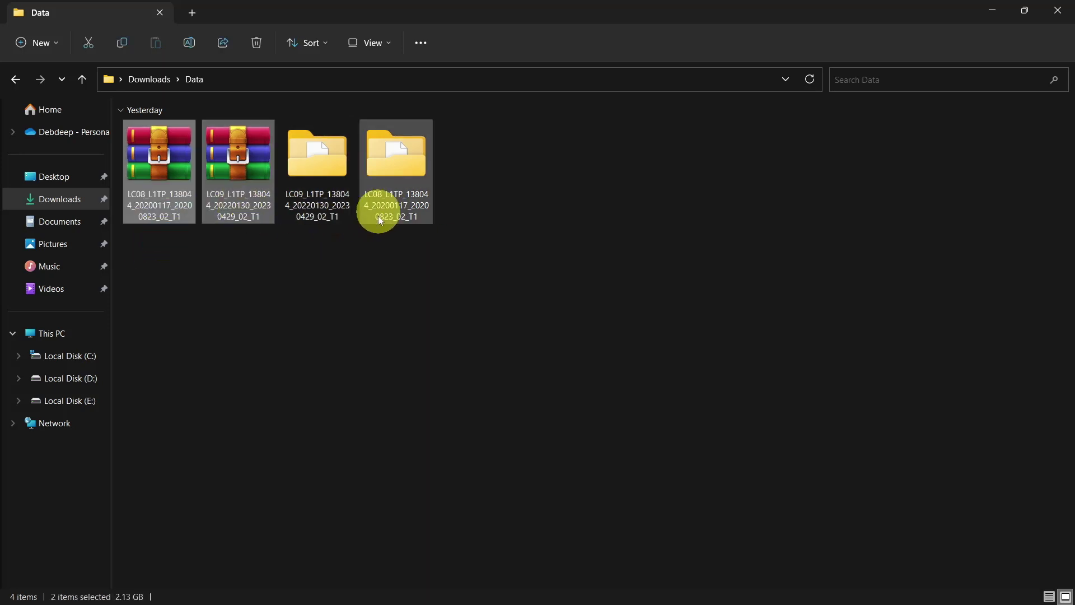
pyautogui.click(365, 267)
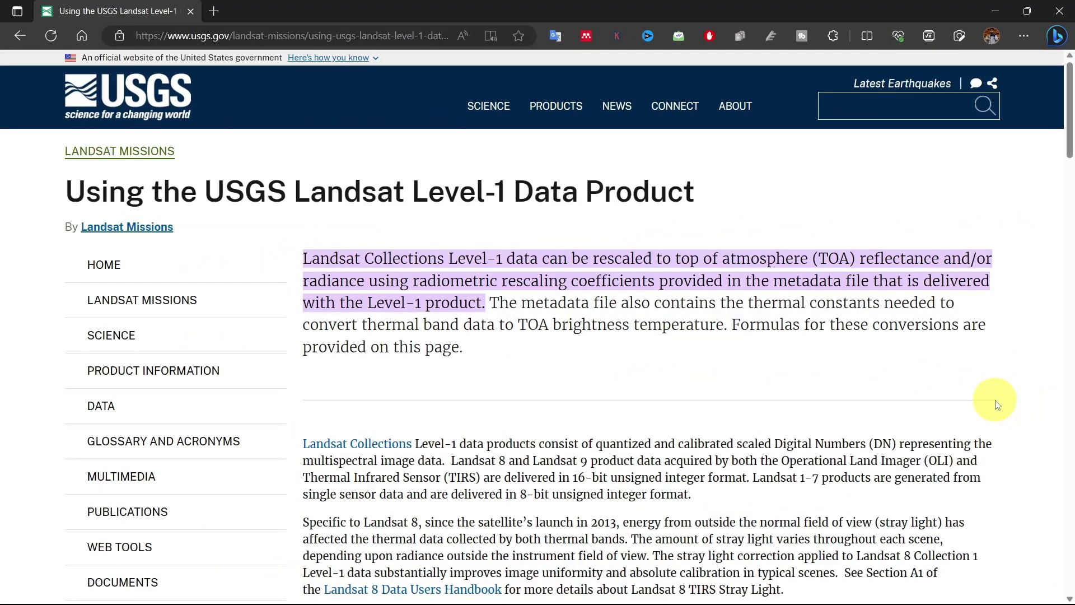
# Scroll the USGS Level-1 page to the Conversion to TOA Radiance section.
pyautogui.scroll(-8, 996, 402)
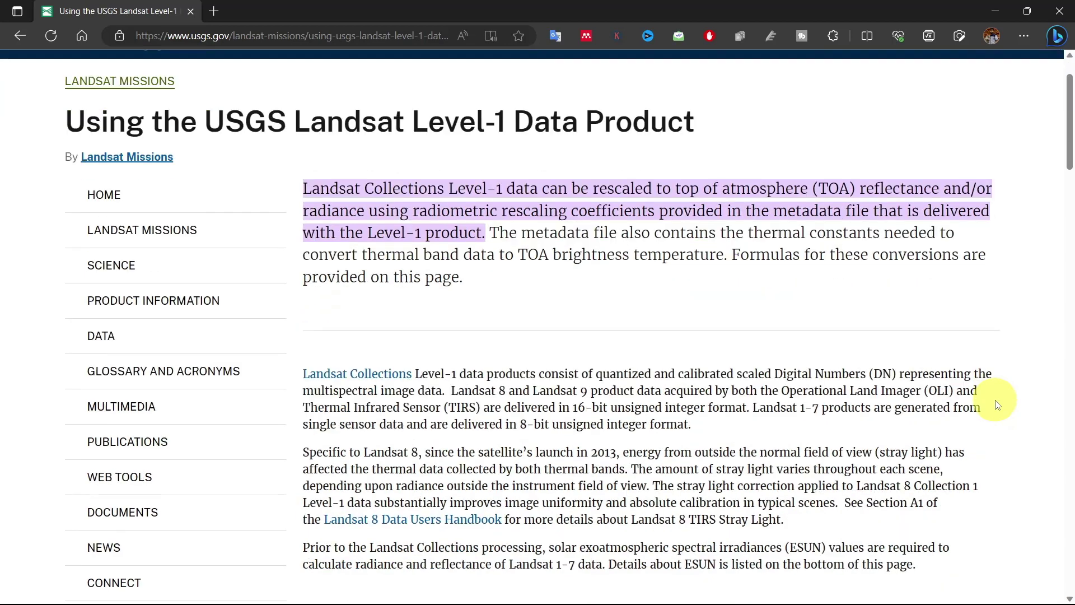
pyautogui.scroll(-2, 996, 402)
pyautogui.scroll(1, 996, 402)
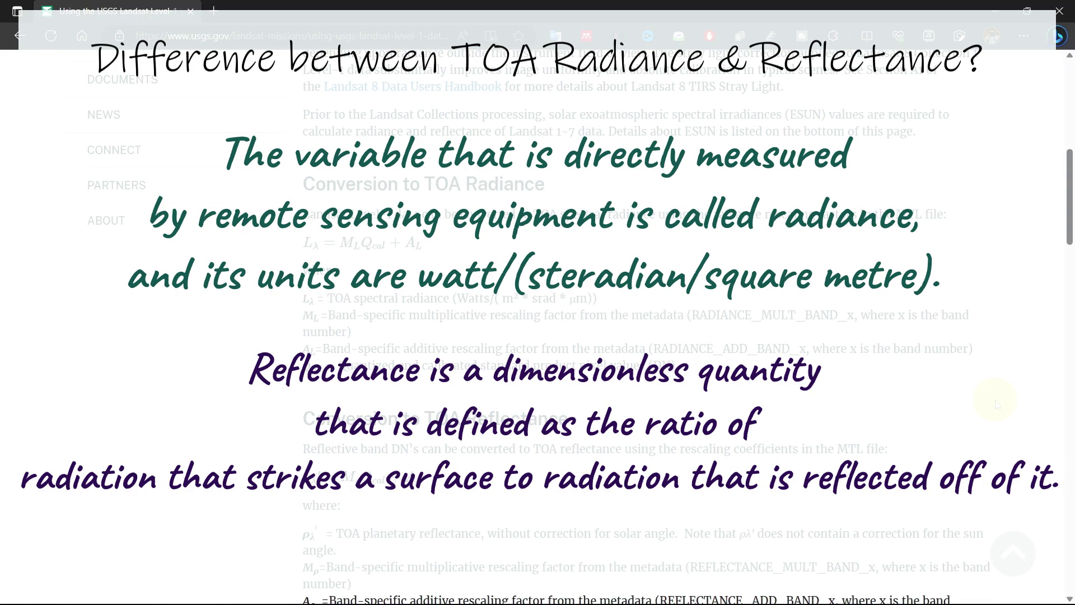
# Highlight the TOA Reflectance heading, its rescaling formula and the sun-angle correction sentence.
pyautogui.scroll(-4, 997, 404)
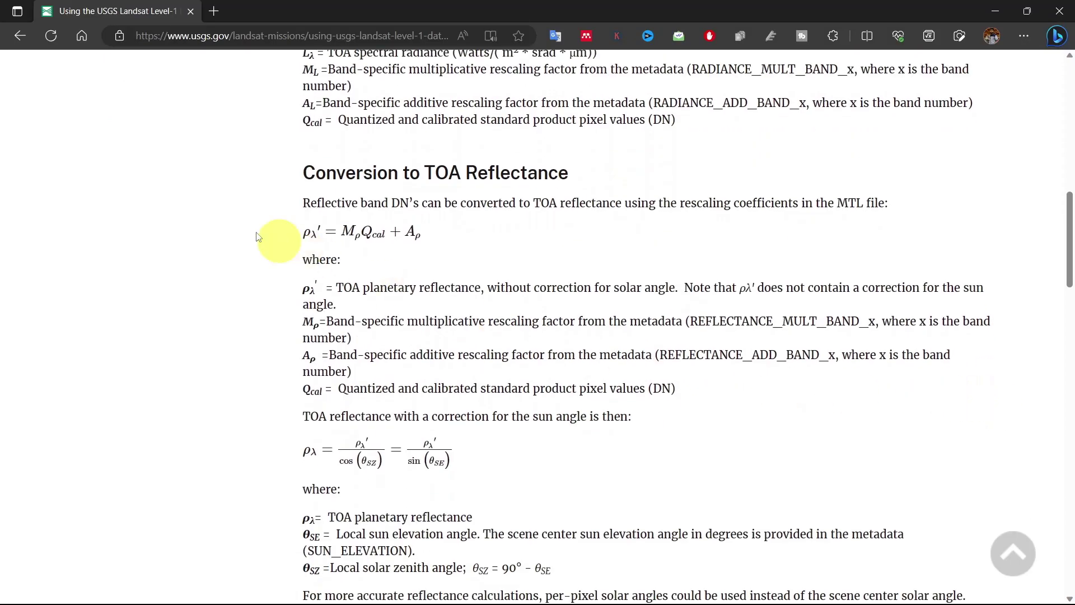
pyautogui.moveTo(301, 178); pyautogui.dragTo(575, 178)
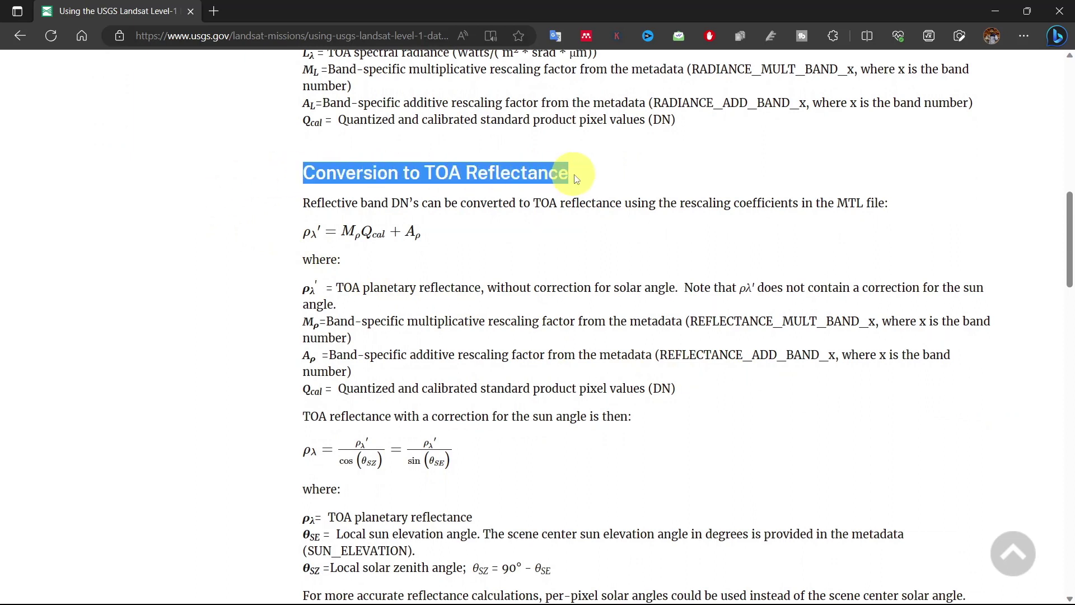
pyautogui.click(286, 241)
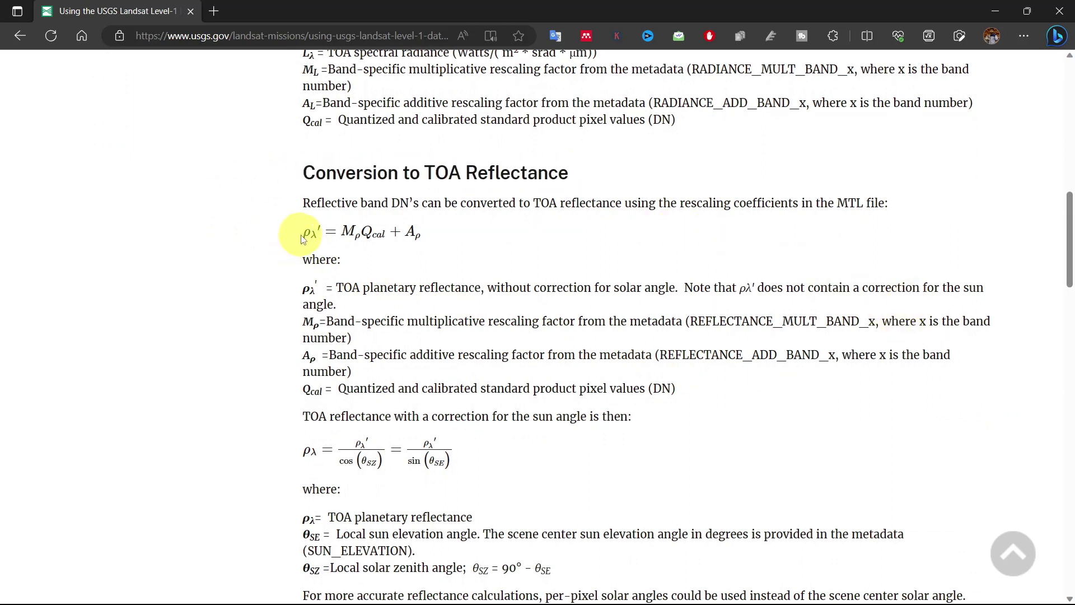
pyautogui.moveTo(304, 234); pyautogui.dragTo(421, 240)
pyautogui.click(421, 241)
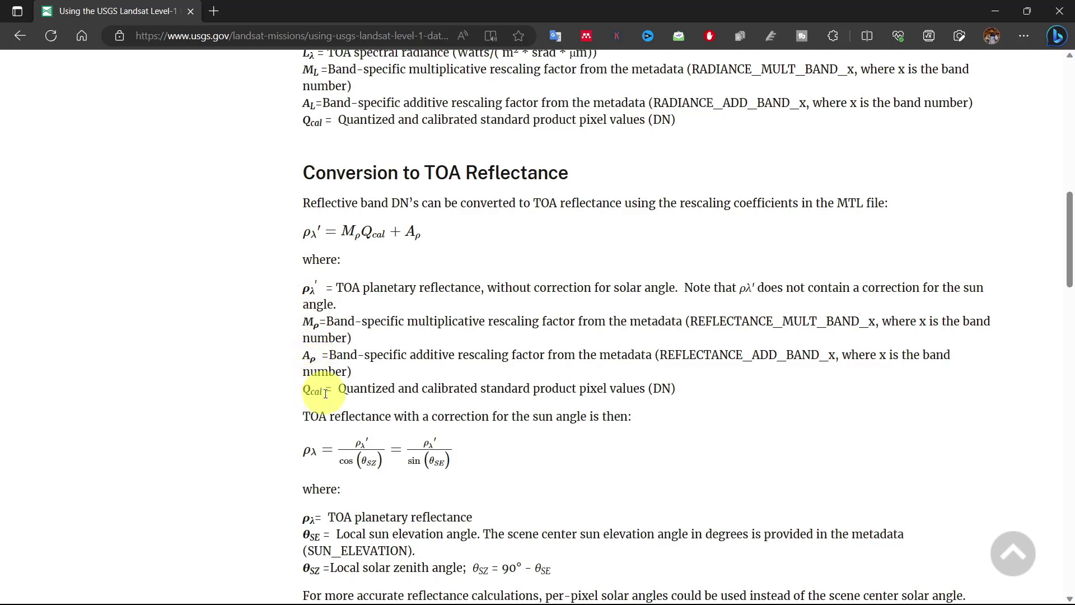
pyautogui.moveTo(276, 415); pyautogui.dragTo(637, 419)
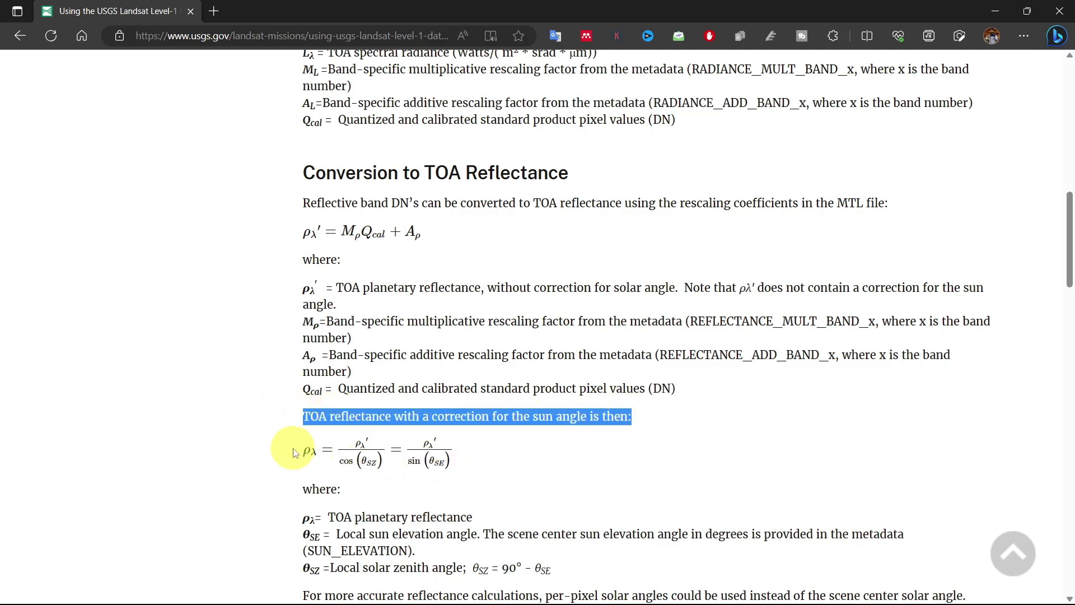
pyautogui.click(538, 470)
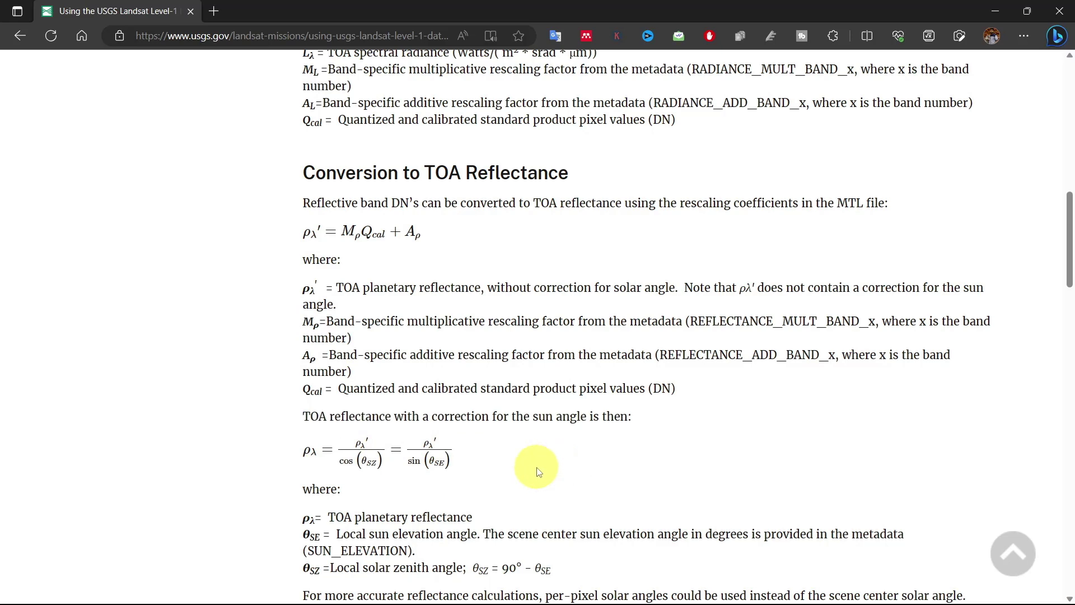
pyautogui.scroll(-1, 538, 470)
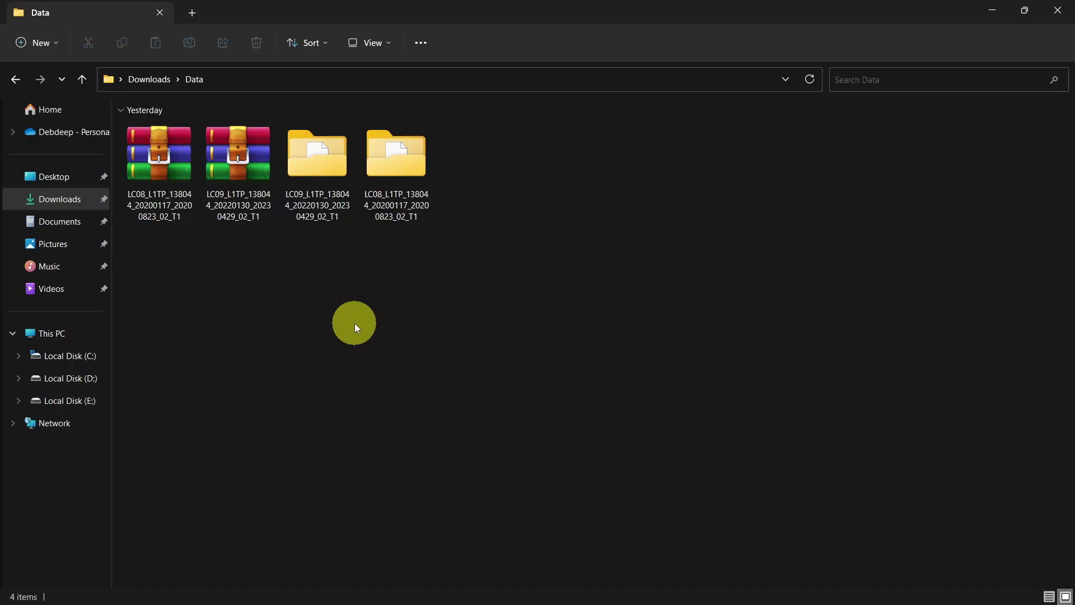
# Open the LC09 scene folder's MTL metadata file in a maximized Notepad window.
pyautogui.doubleClick(331, 173)
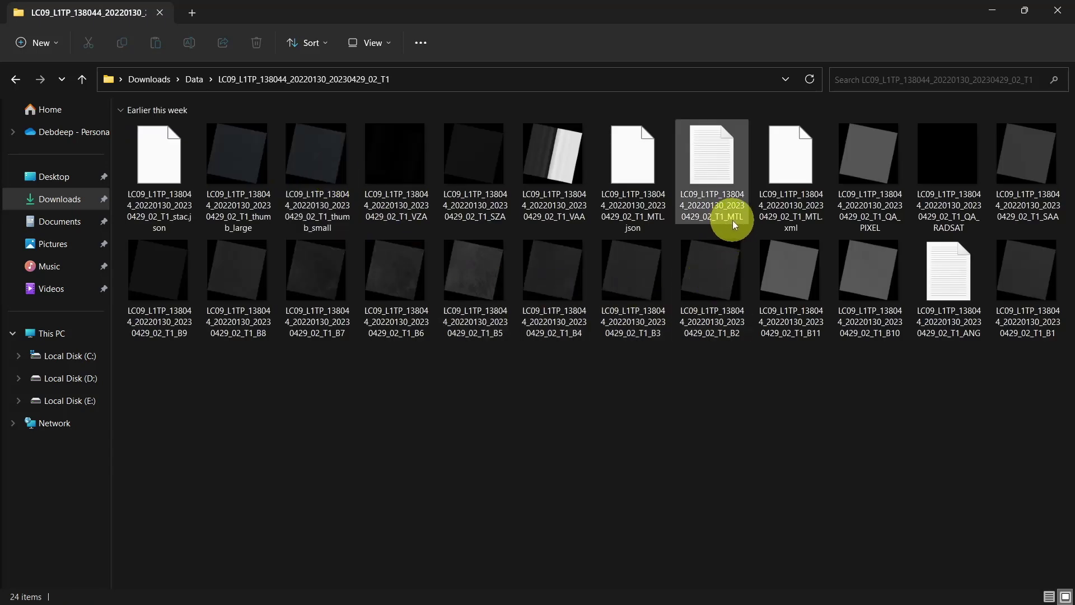
pyautogui.click(708, 180)
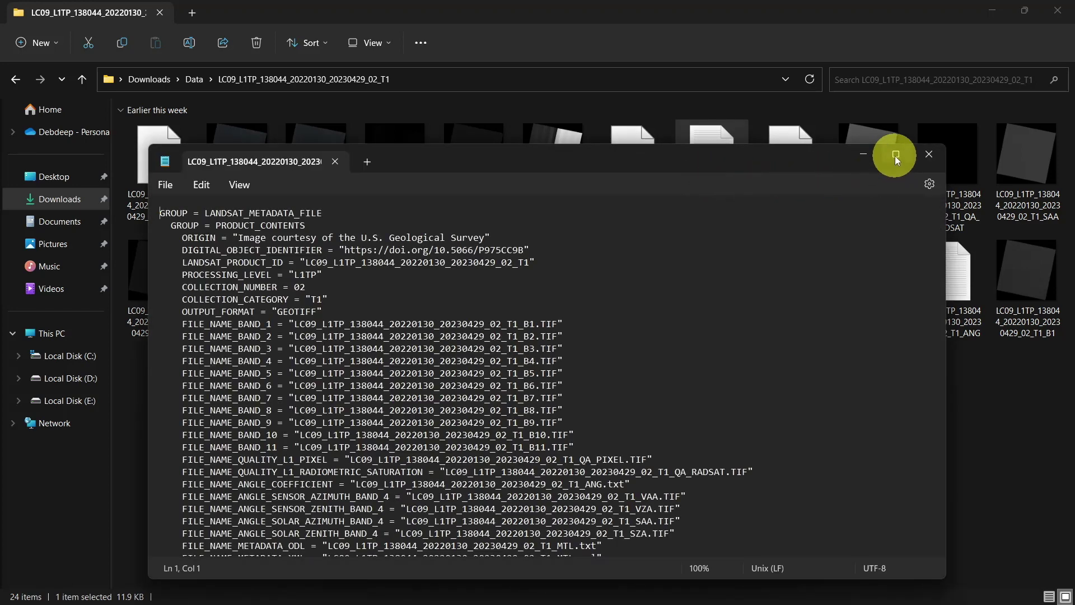
pyautogui.click(896, 157)
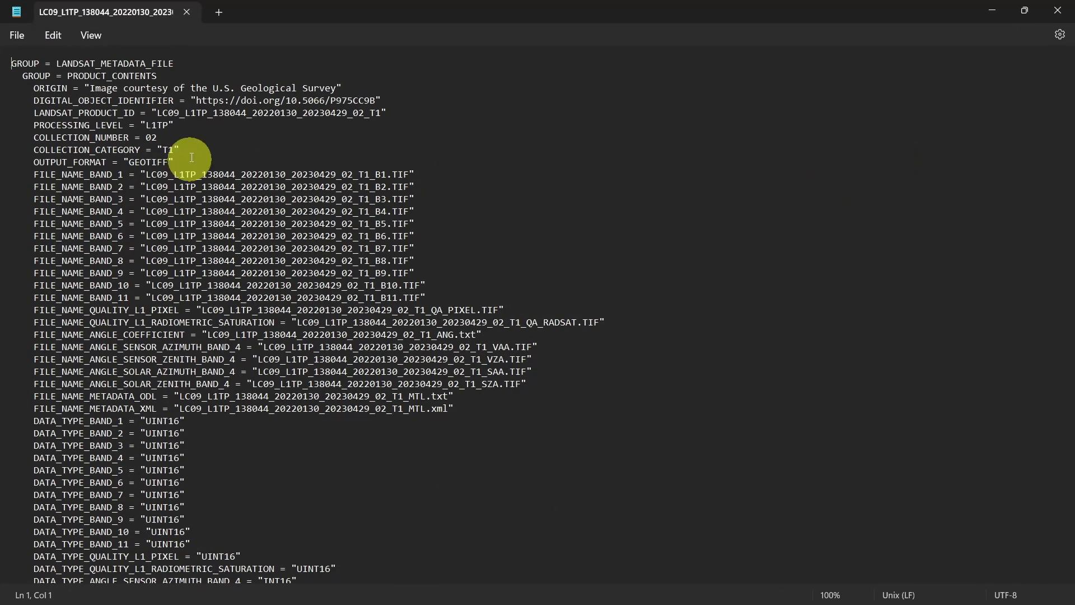
# Highlight the product ID, collection lines, LANDSAT_9 spacecraft, OLI_TIRS sensor and WRS path/row.
pyautogui.moveTo(158, 112); pyautogui.dragTo(380, 112)
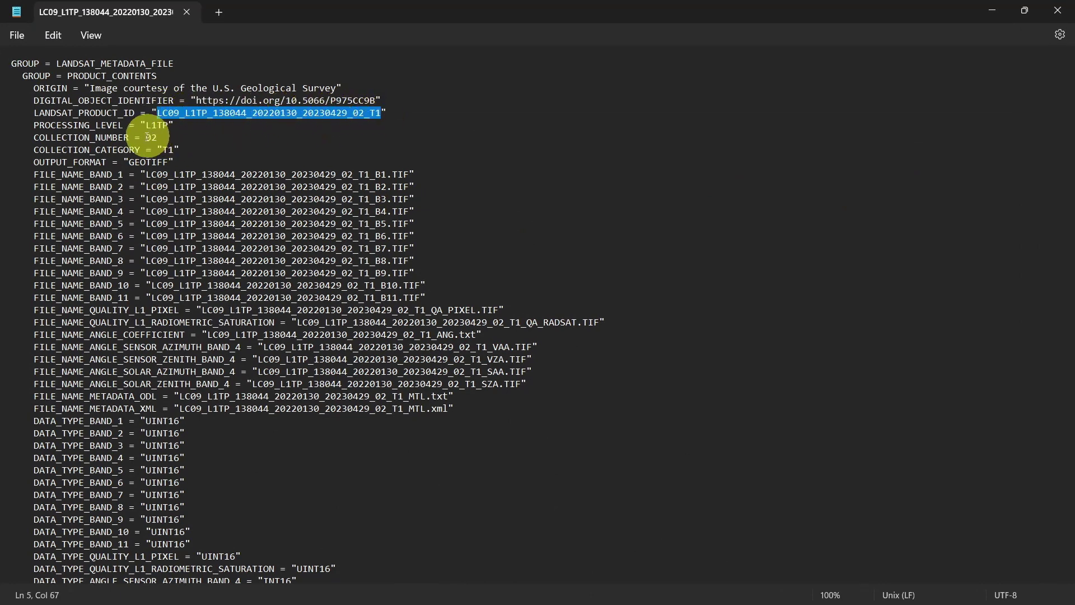
pyautogui.moveTo(33, 137); pyautogui.dragTo(180, 150)
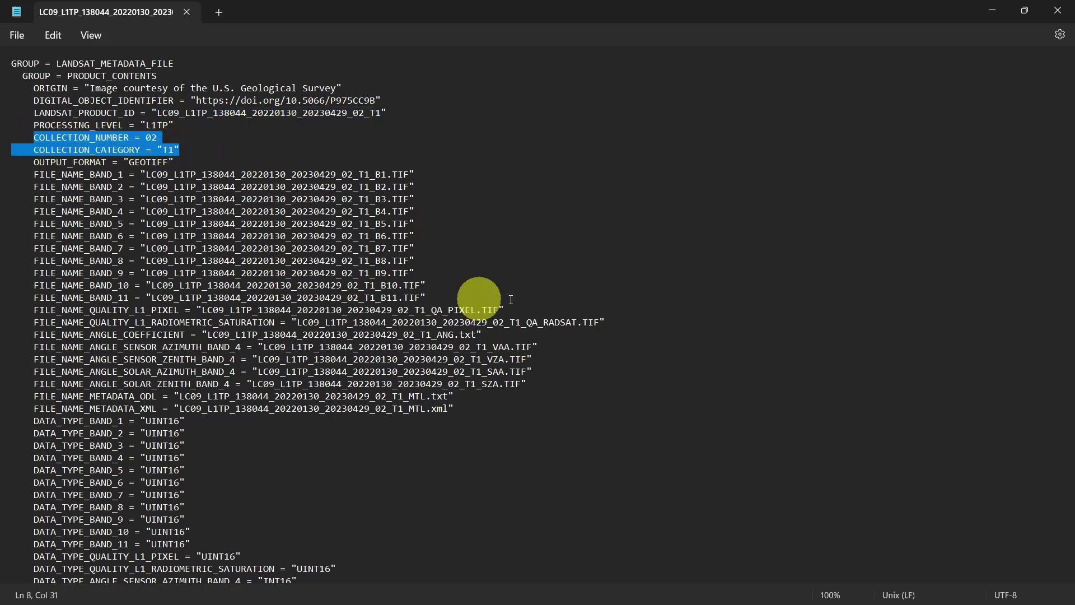
pyautogui.click(610, 427)
pyautogui.scroll(-6, 387, 396)
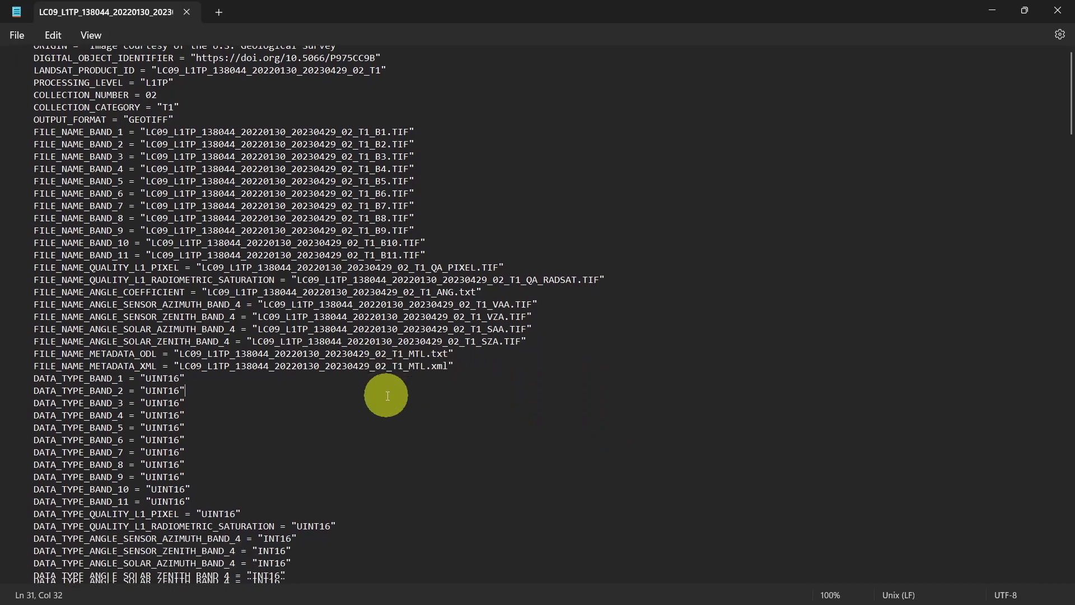
pyautogui.scroll(-2, 387, 396)
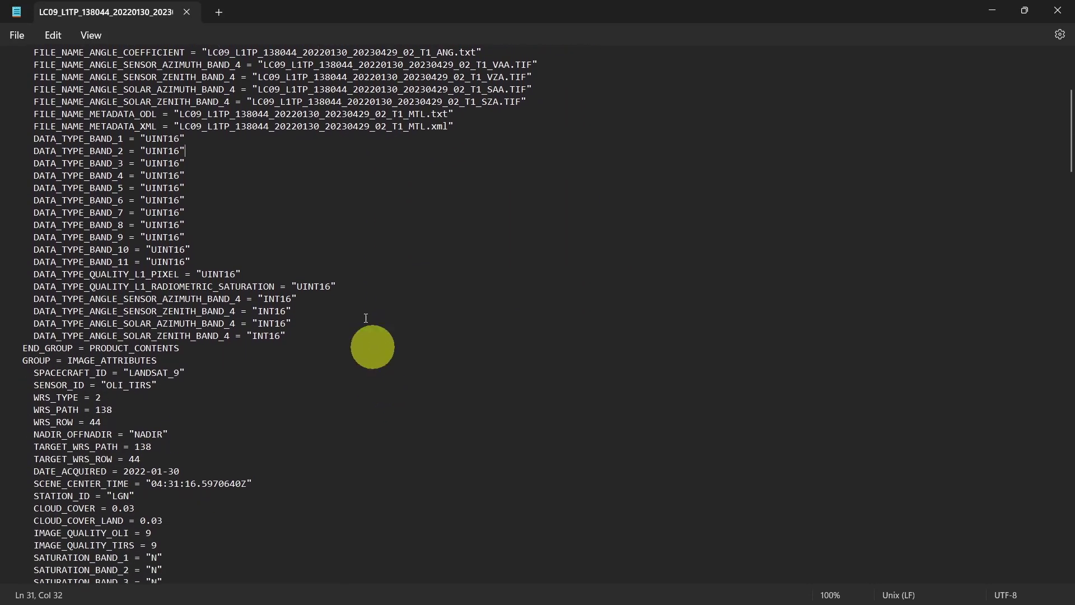
pyautogui.scroll(-2, 287, 389)
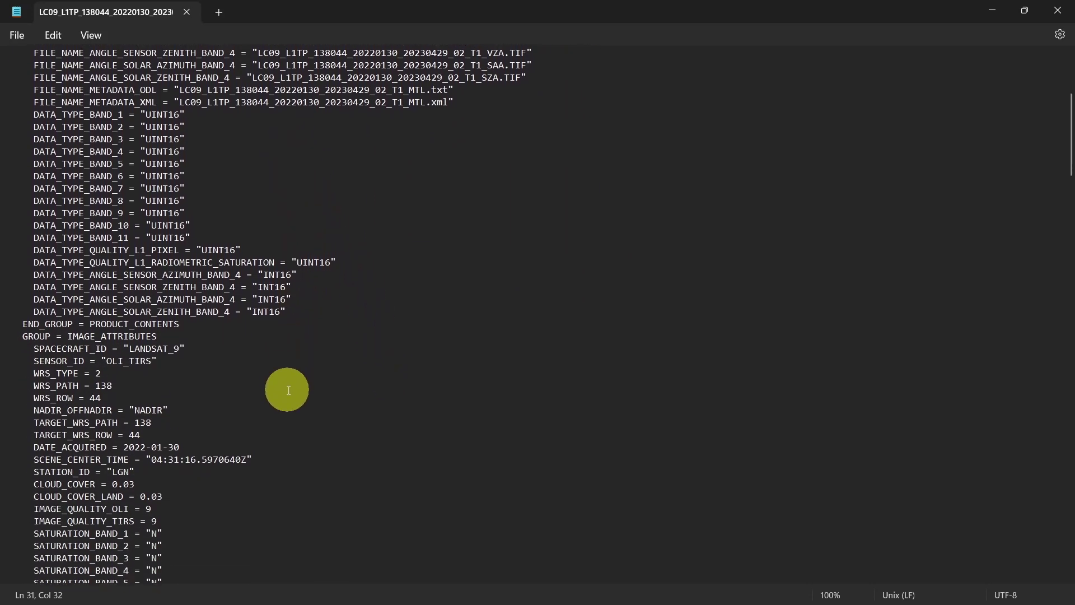
pyautogui.moveTo(129, 302); pyautogui.dragTo(175, 297)
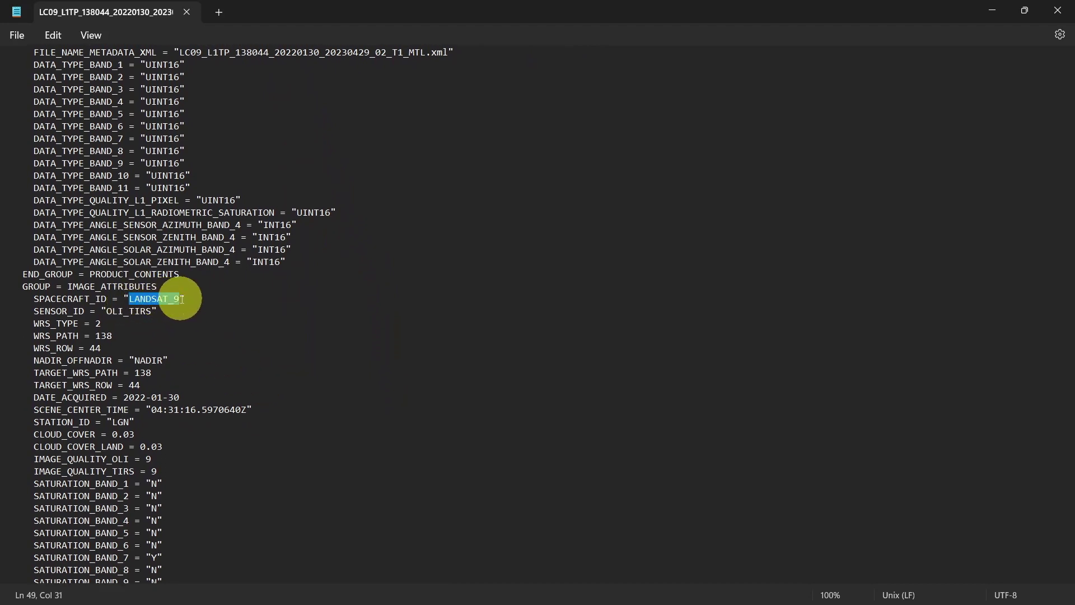
pyautogui.click(107, 307)
pyautogui.moveTo(108, 307); pyautogui.dragTo(146, 314)
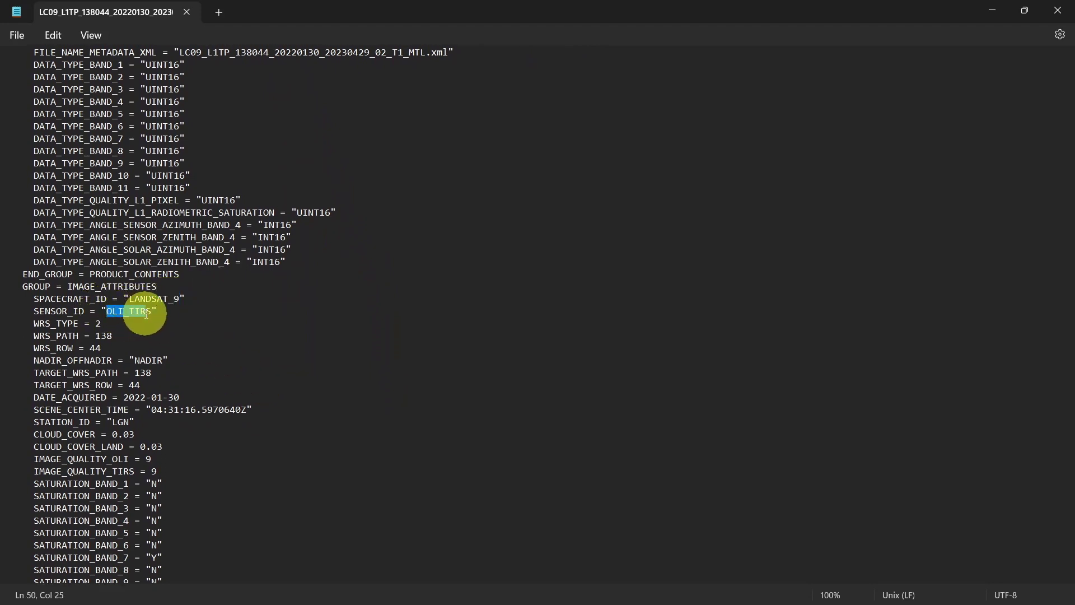
pyautogui.moveTo(32, 335); pyautogui.dragTo(101, 348)
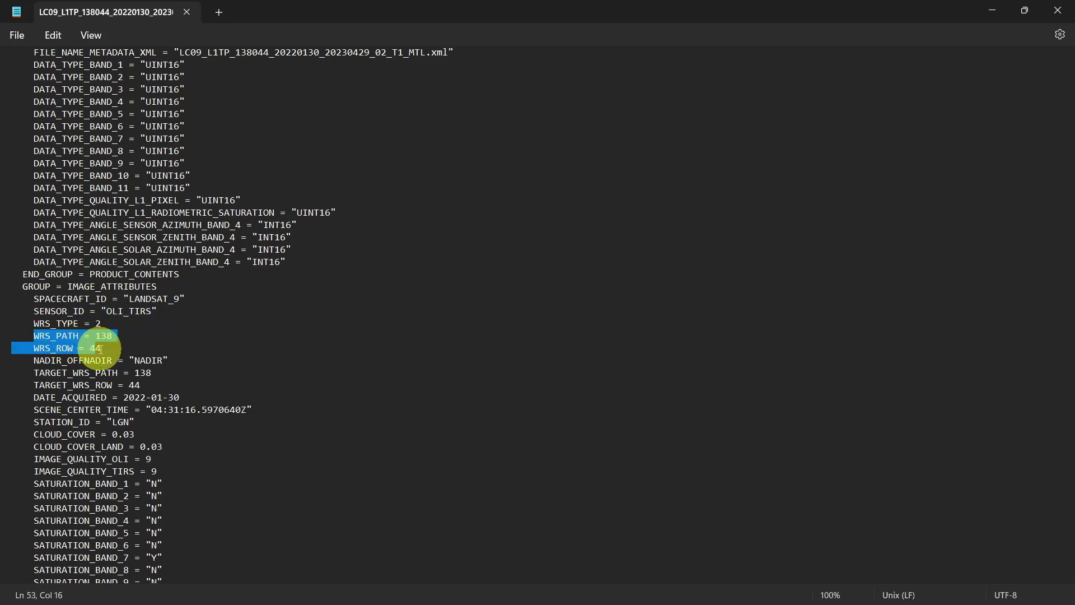
pyautogui.click(293, 395)
# Highlight CLOUD_COVER 0.03 and the sun azimuth, elevation 41.61020750 and Earth-Sun distance lines.
pyautogui.scroll(-1, 293, 396)
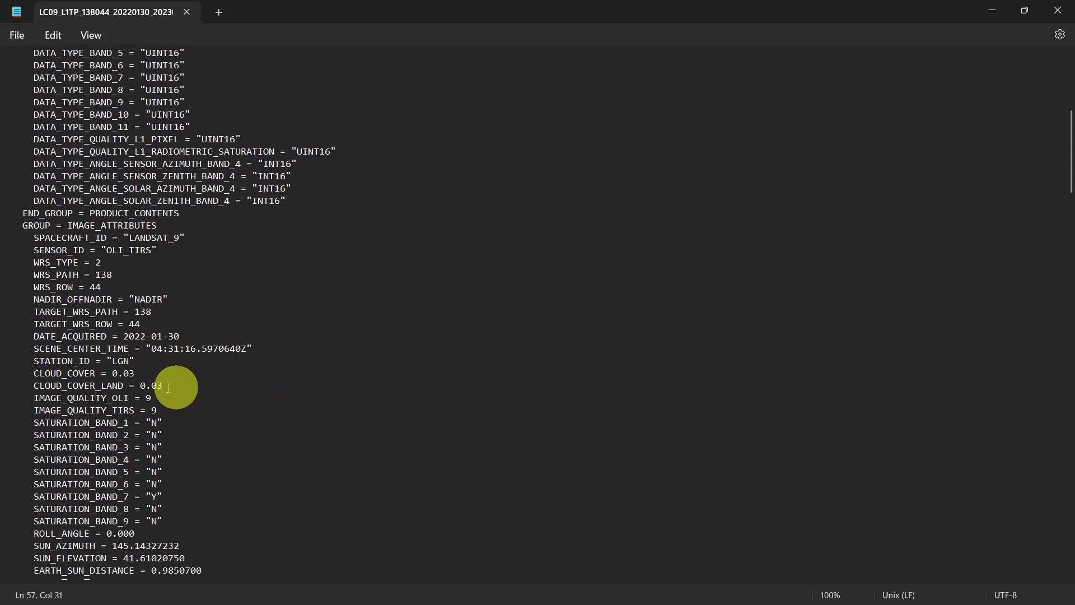
pyautogui.scroll(-1, 185, 384)
pyautogui.moveTo(34, 360); pyautogui.dragTo(180, 371)
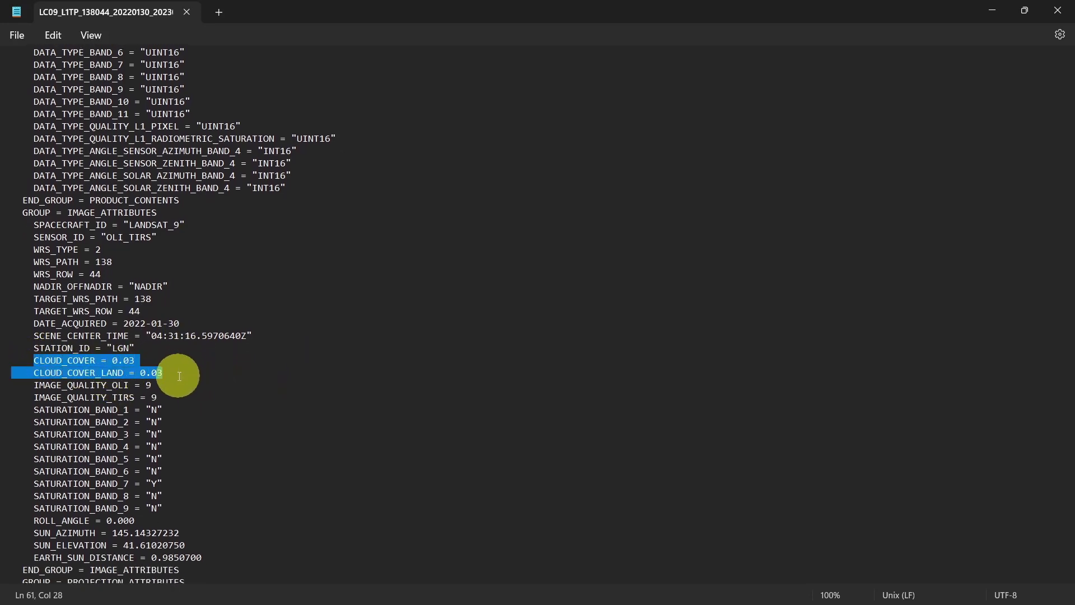
pyautogui.click(259, 387)
pyautogui.scroll(-4, 259, 401)
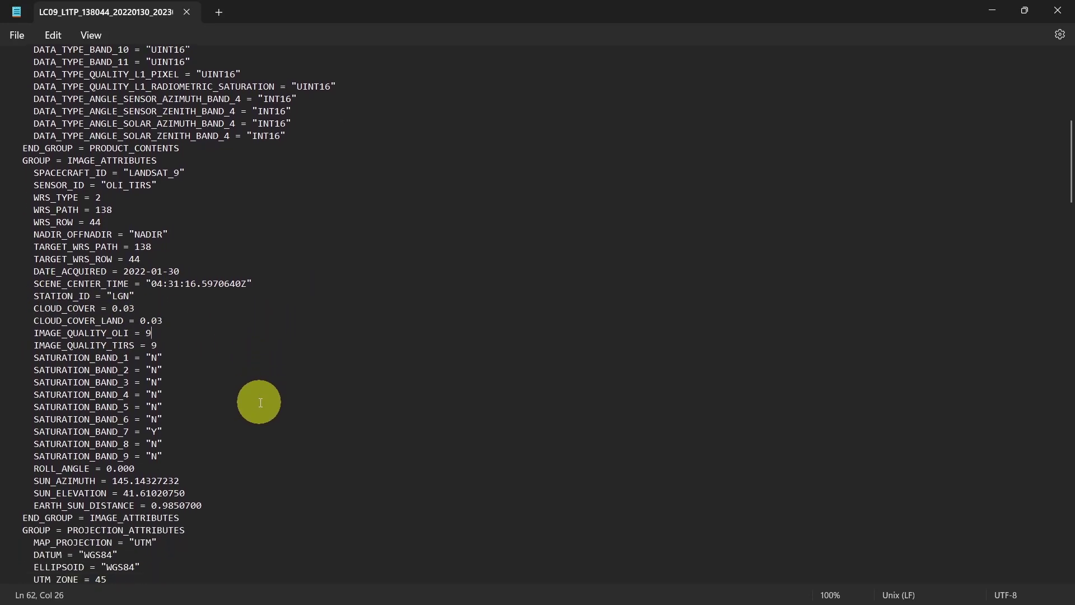
pyautogui.moveTo(32, 386); pyautogui.dragTo(301, 413)
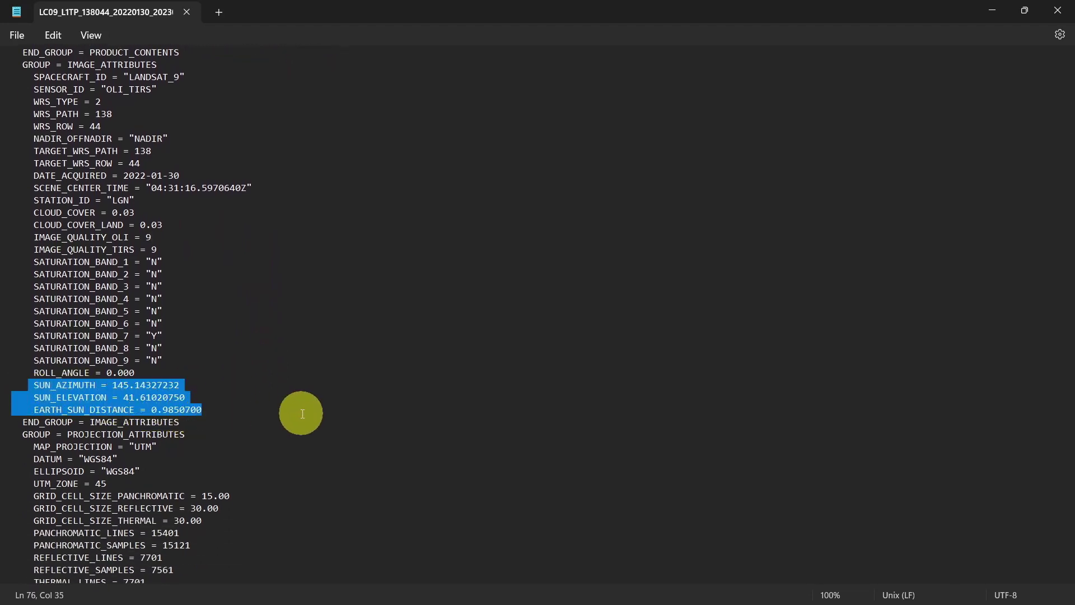
pyautogui.click(302, 413)
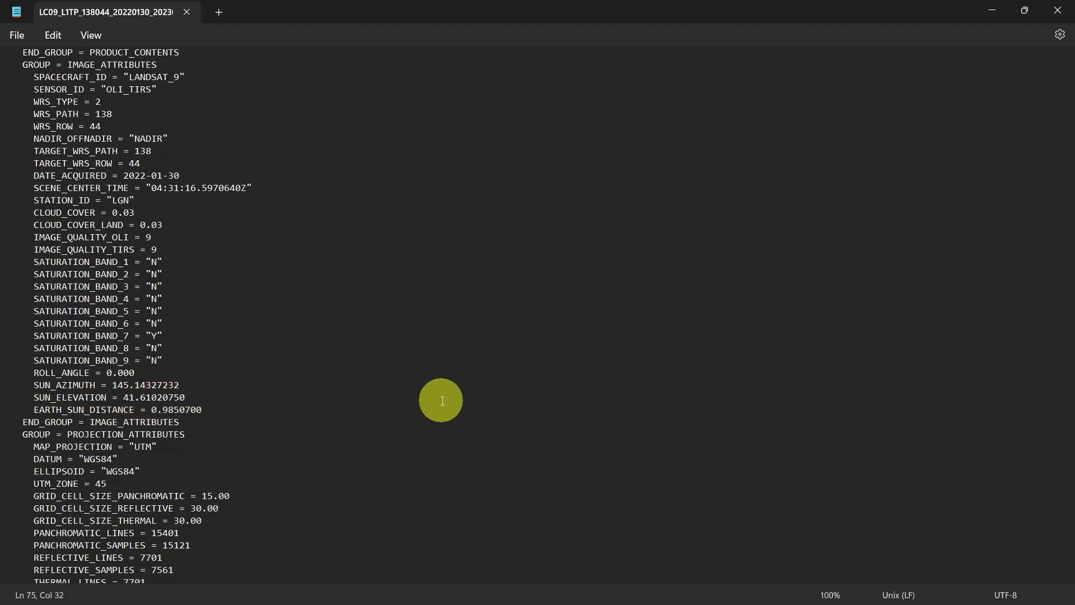
pyautogui.scroll(-6, 442, 400)
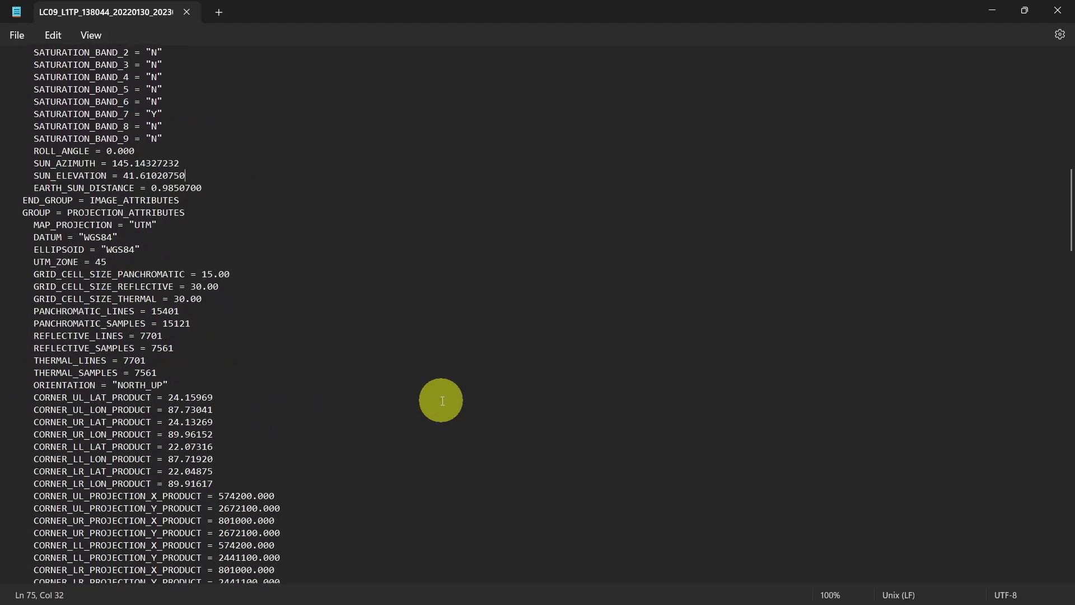
# Scroll the LC09 metadata down to the REFLECTANCE_MULT and REFLECTANCE_ADD band lines and highlight them.
pyautogui.scroll(-1, 441, 401)
pyautogui.scroll(-4, 441, 401)
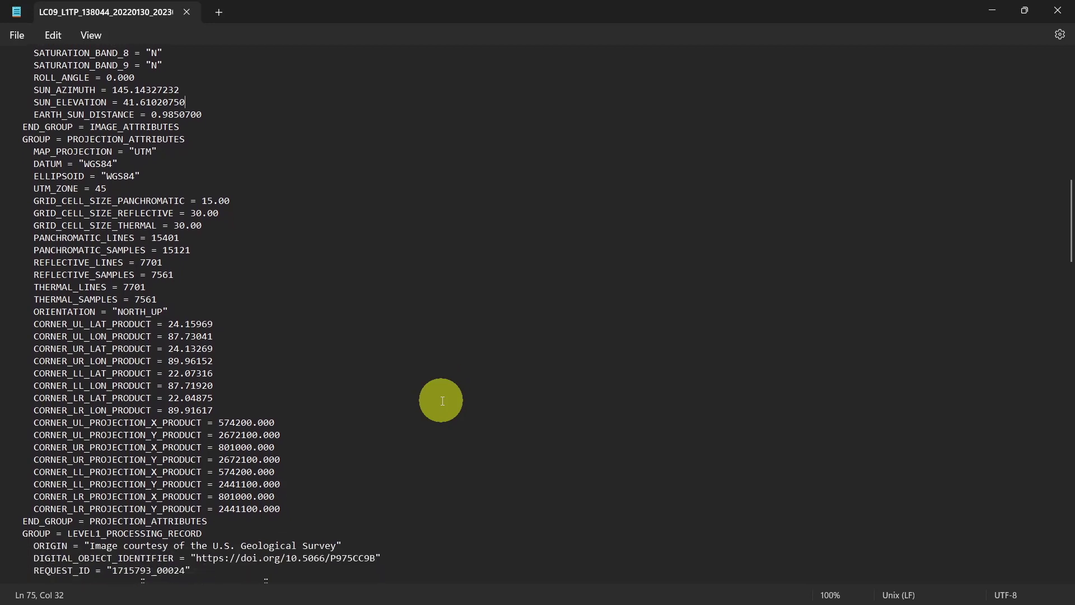
pyautogui.scroll(-6, 441, 401)
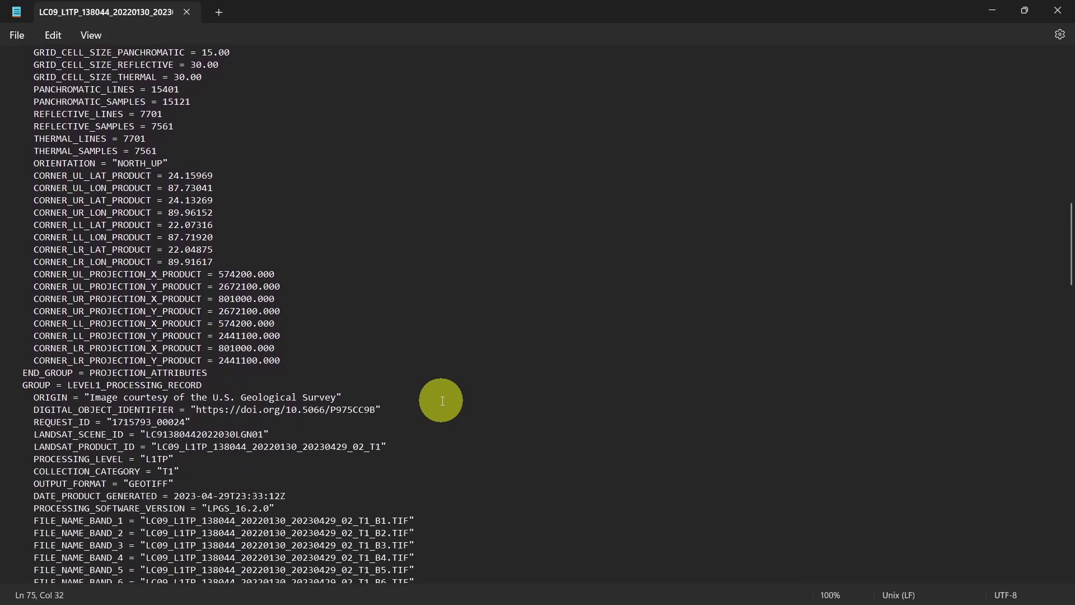
pyautogui.scroll(-11, 442, 400)
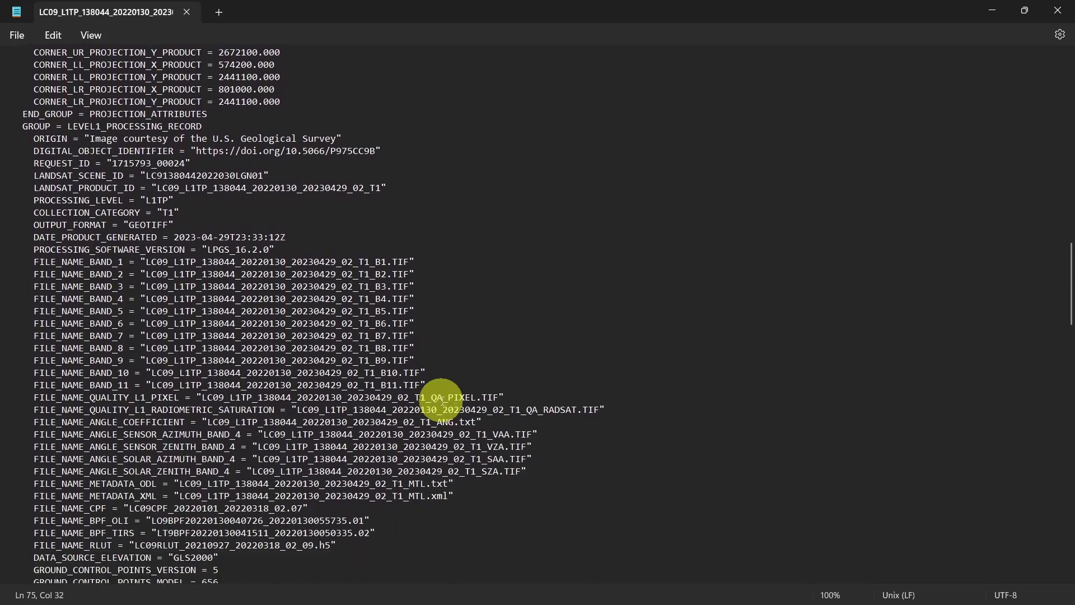
pyautogui.scroll(-11, 442, 401)
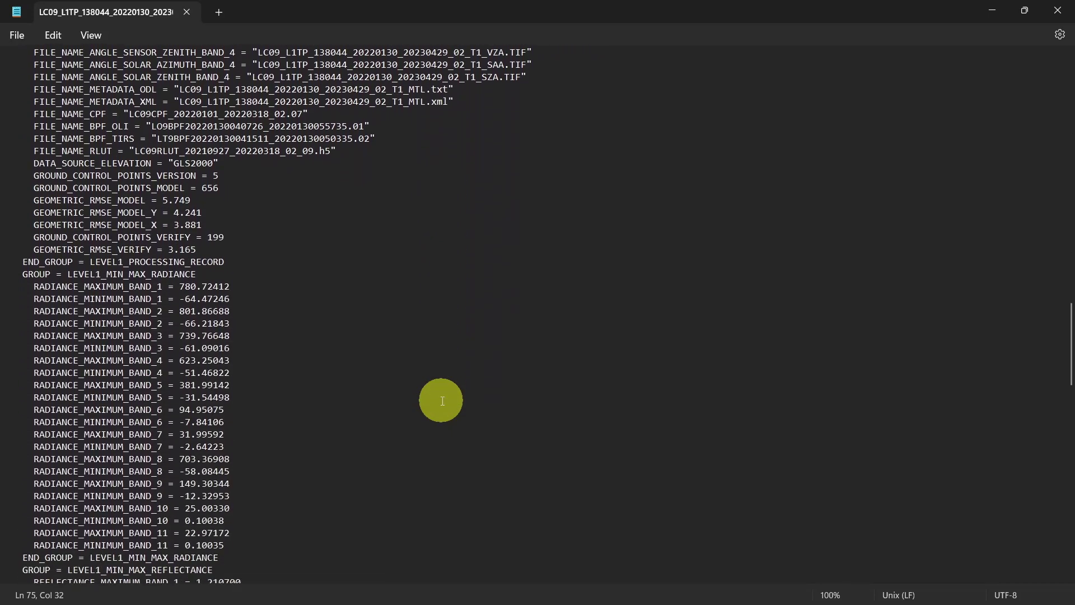
pyautogui.scroll(-11, 442, 401)
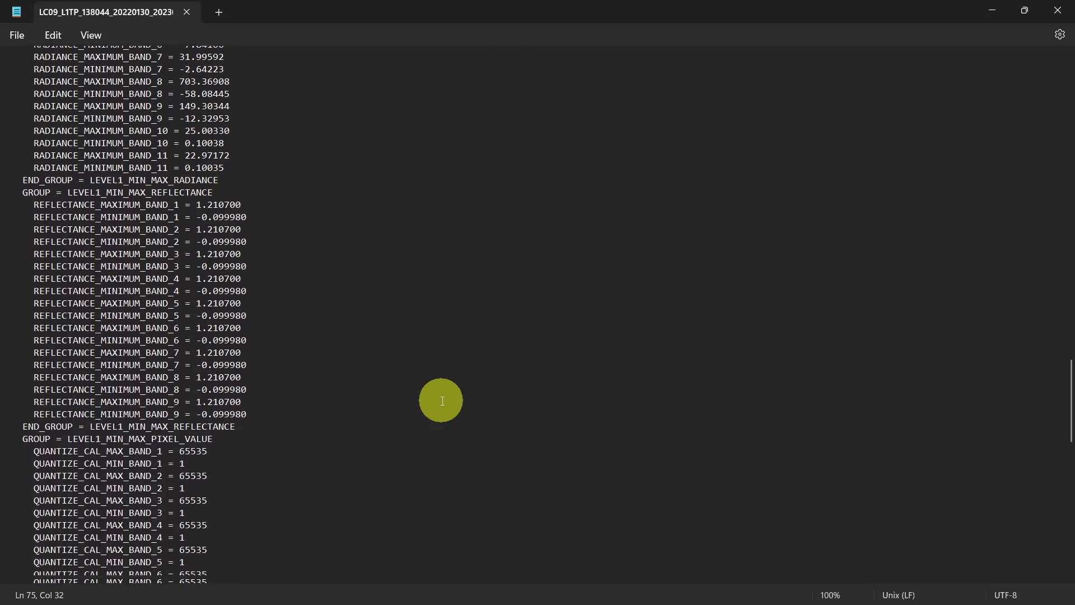
pyautogui.scroll(-7, 442, 401)
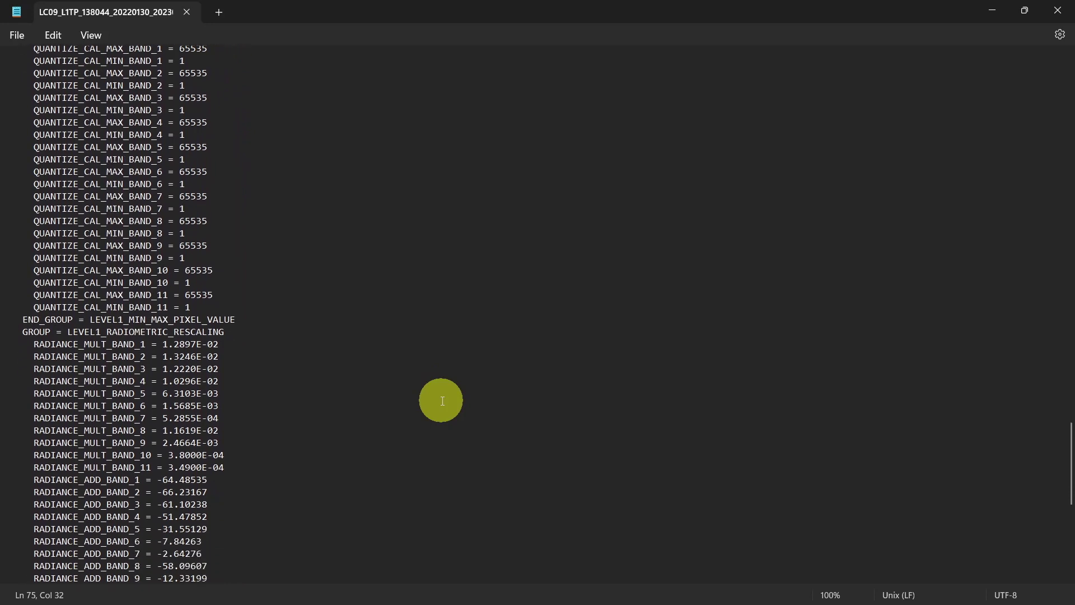
pyautogui.scroll(-4, 442, 400)
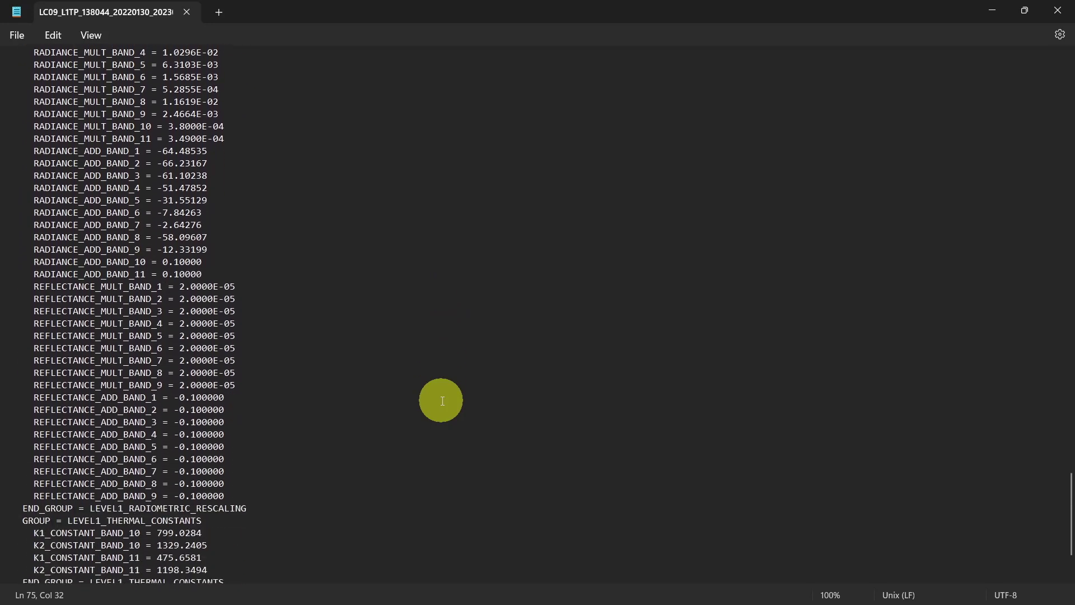
pyautogui.scroll(1, 442, 401)
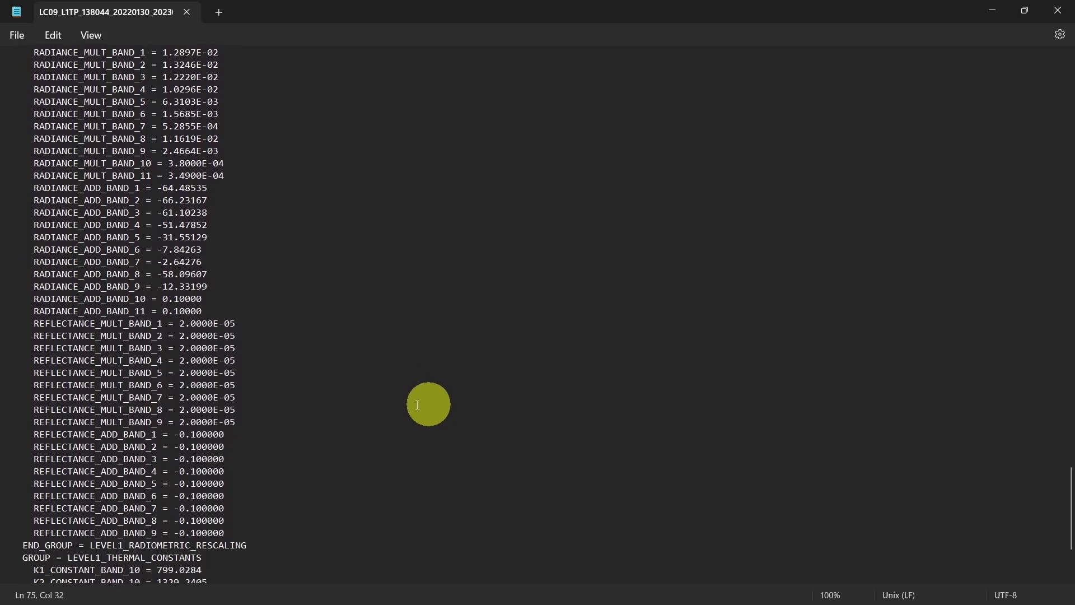
pyautogui.scroll(1, 347, 378)
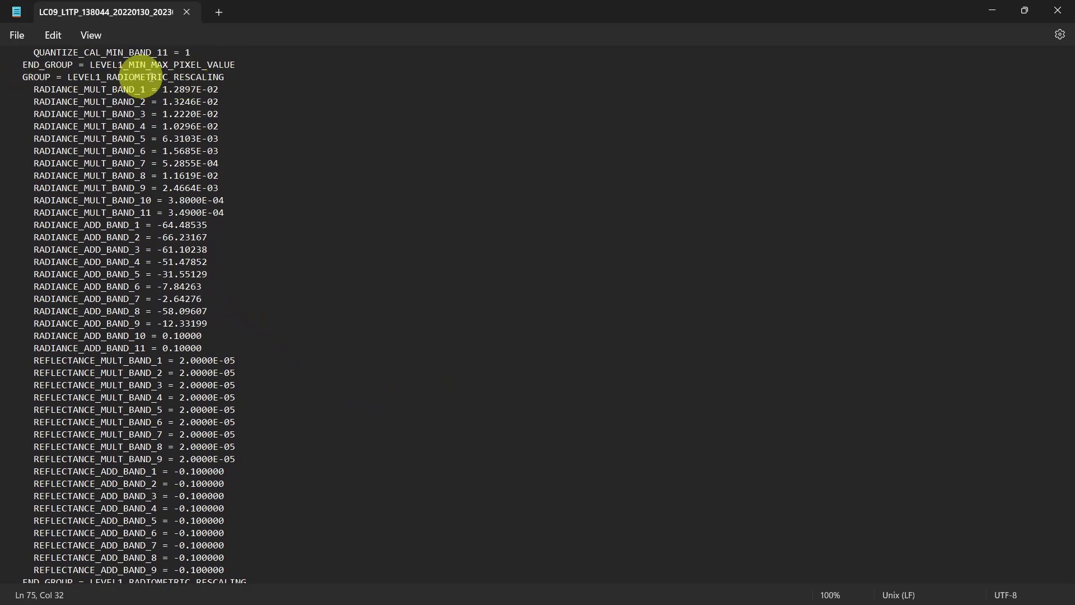
pyautogui.scroll(-1, 308, 378)
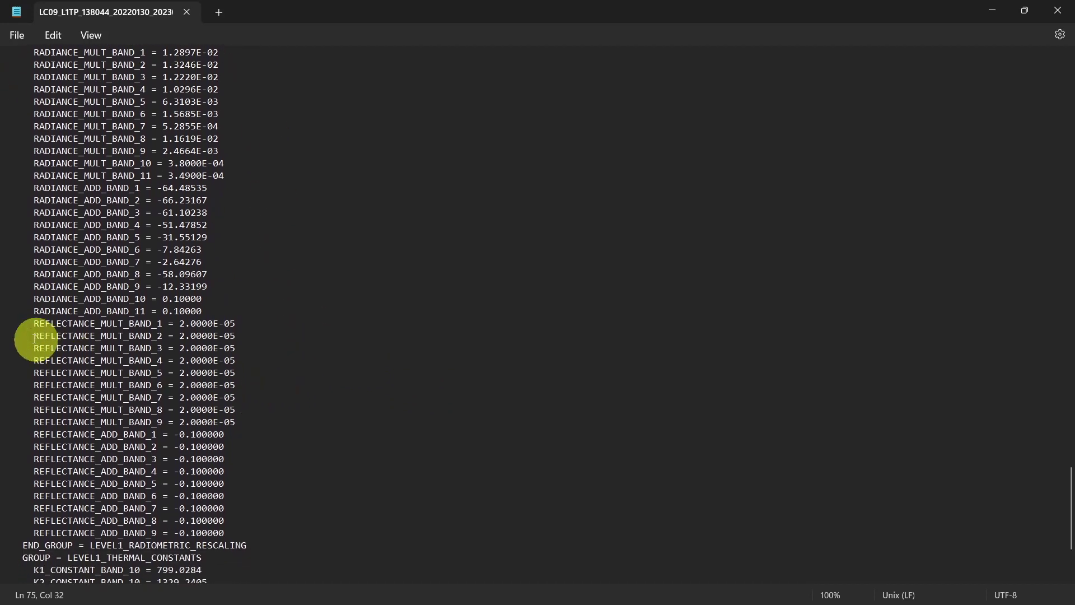
pyautogui.moveTo(29, 324); pyautogui.dragTo(264, 529)
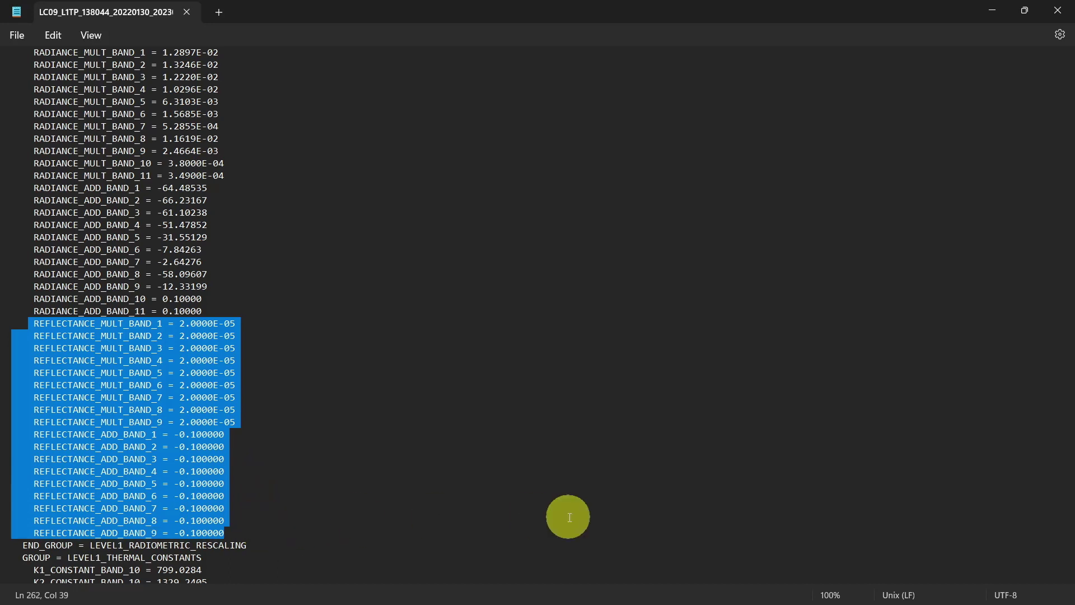
pyautogui.click(569, 516)
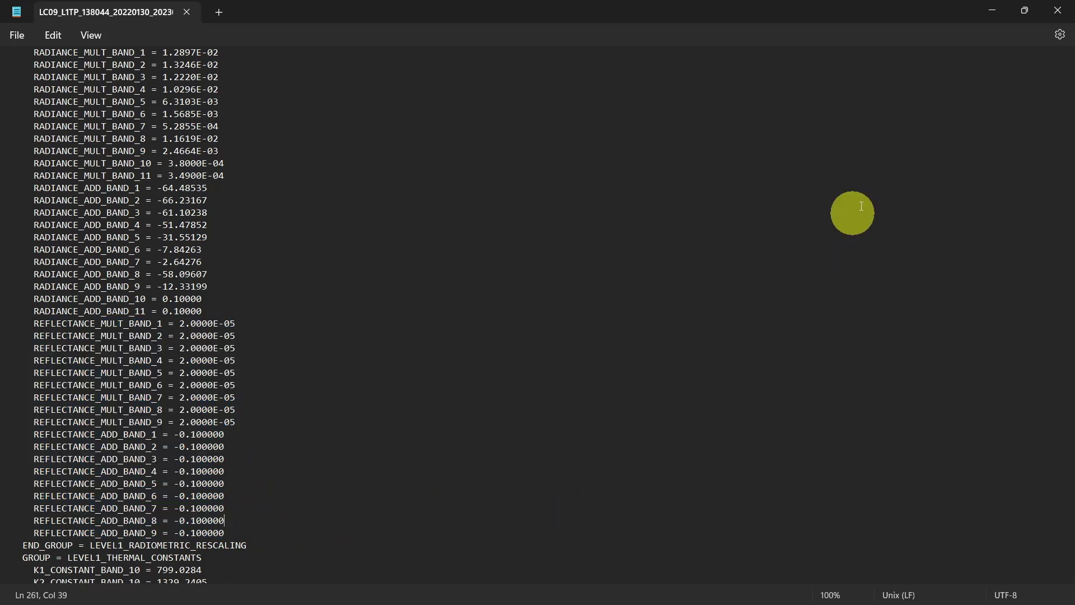
# Open the LC08 scene folder's MTL metadata file in a second Notepad tab.
pyautogui.click(992, 10)
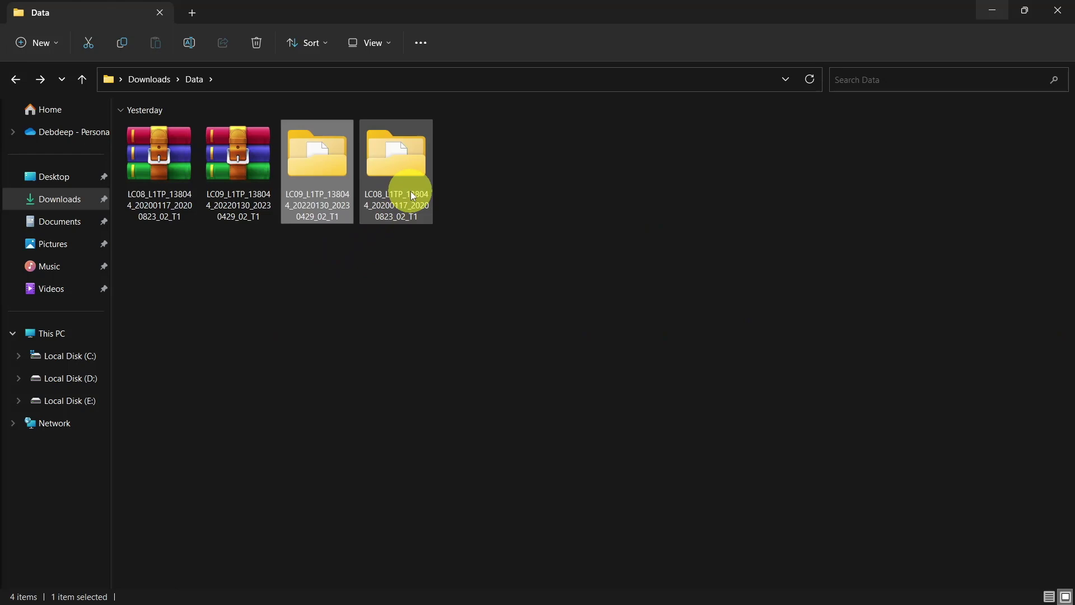
pyautogui.doubleClick(412, 195)
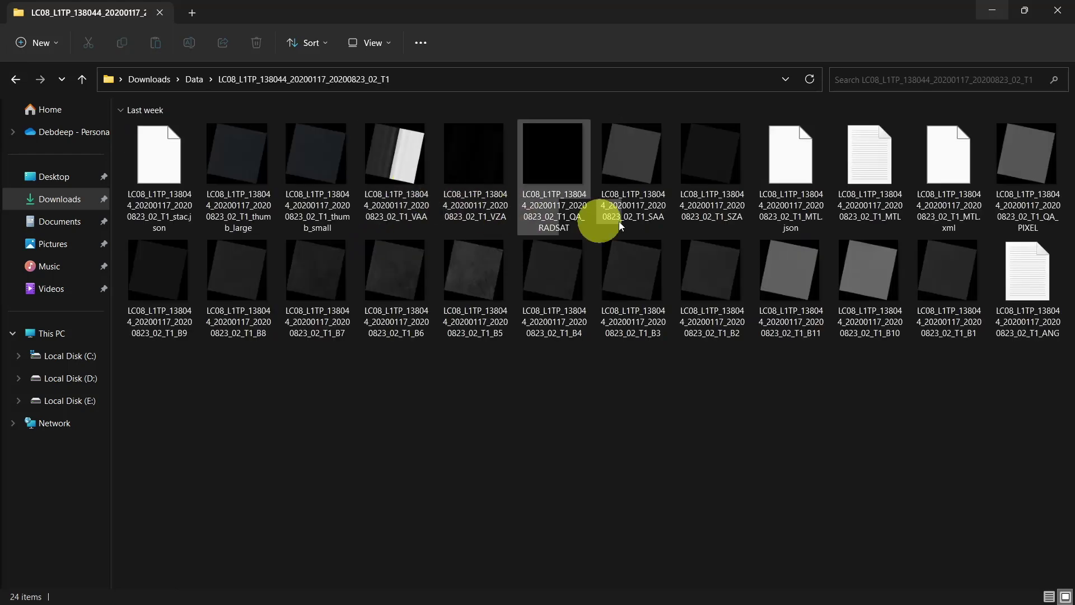
pyautogui.click(888, 176)
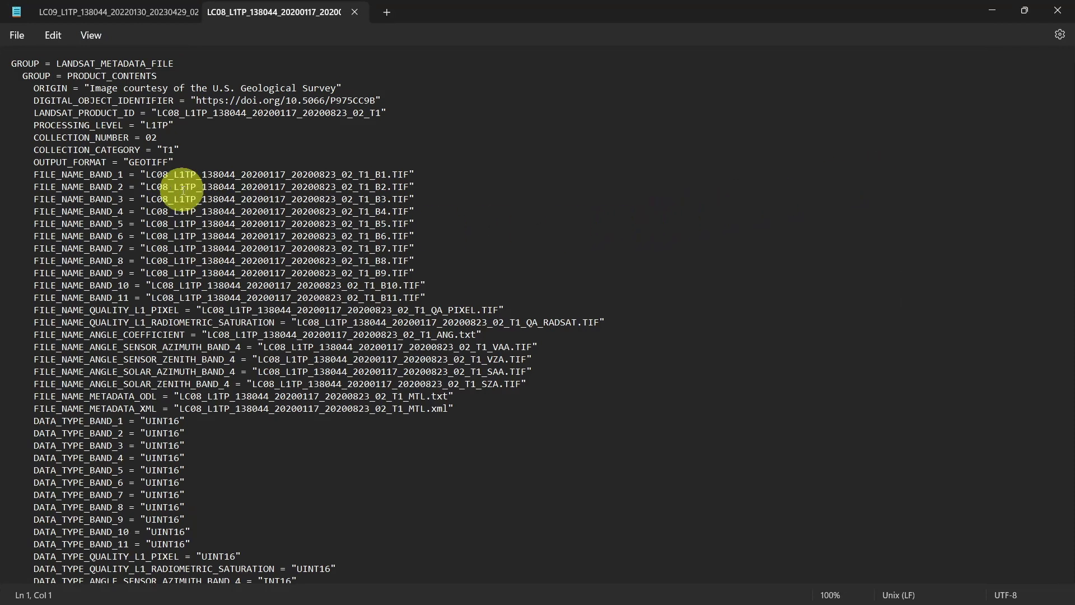
# Highlight LC08's WRS path/row and SUN_ELEVATION 39.35773955, comparing it against the LC09 tab.
pyautogui.scroll(-7, 180, 211)
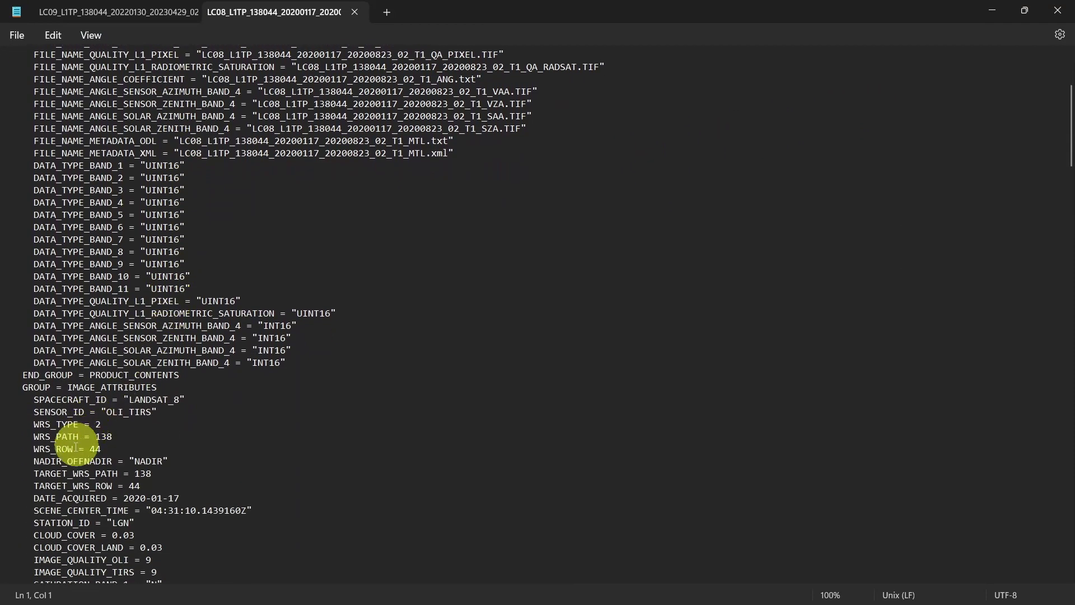
pyautogui.moveTo(33, 434); pyautogui.dragTo(419, 444)
pyautogui.click(420, 444)
pyautogui.scroll(-8, 420, 444)
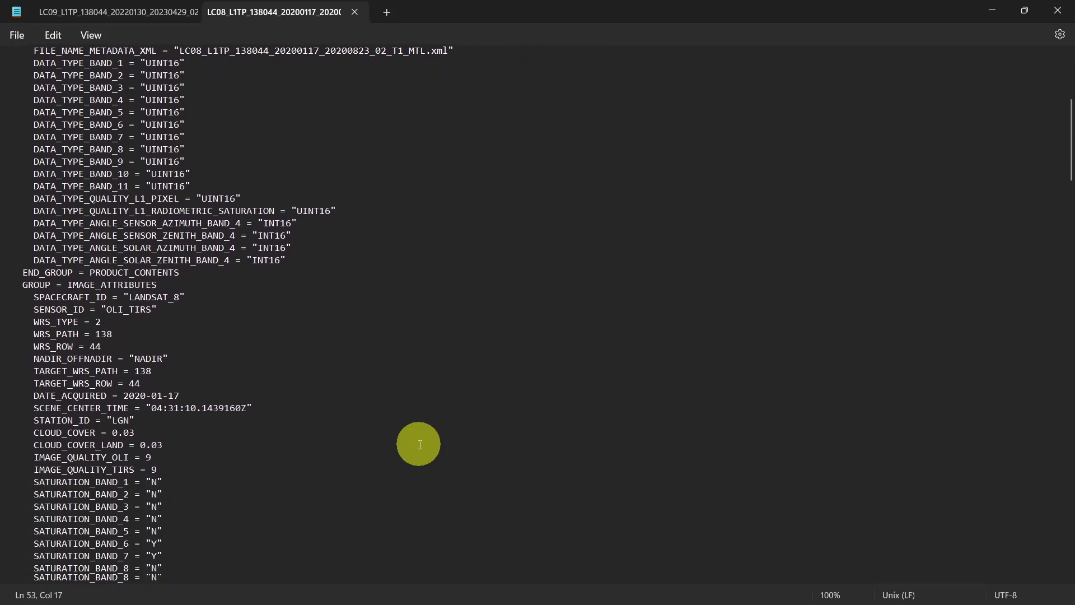
pyautogui.scroll(-7, 420, 444)
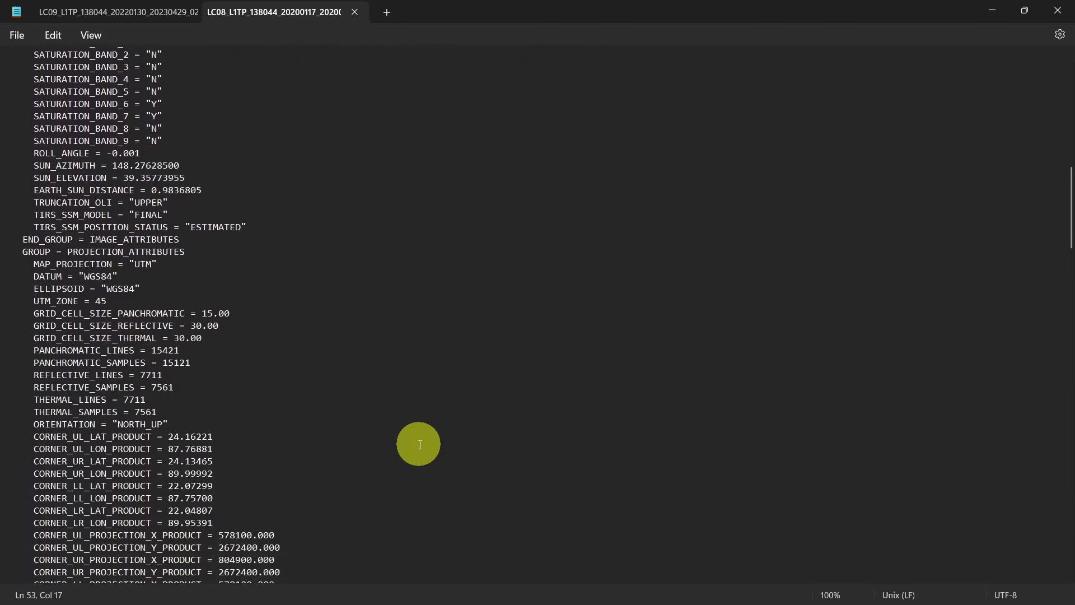
pyautogui.scroll(-1, 420, 444)
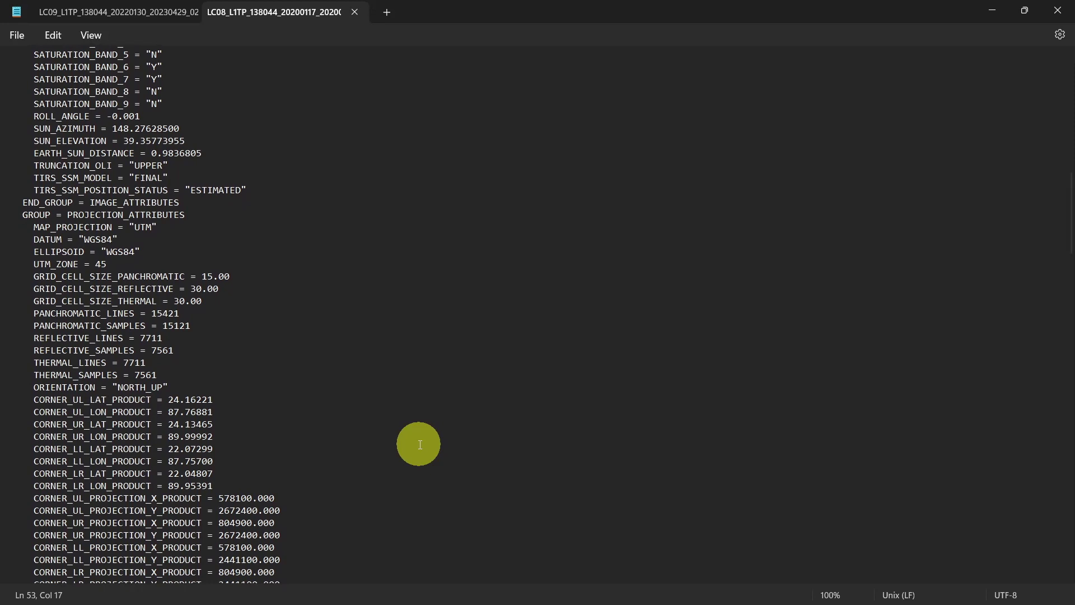
pyautogui.moveTo(30, 143); pyautogui.dragTo(186, 145)
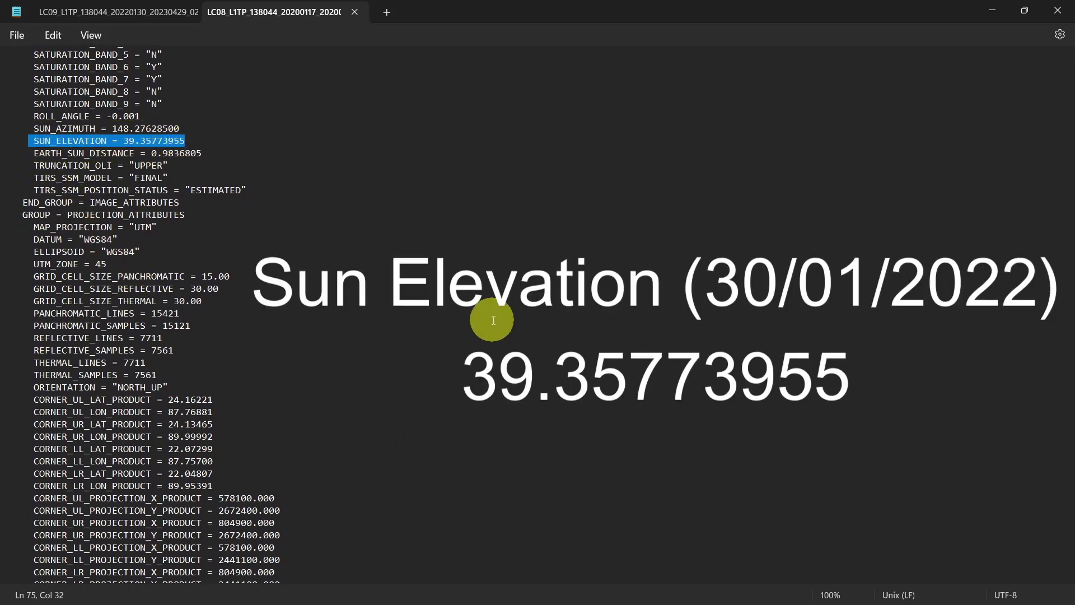
pyautogui.click(142, 13)
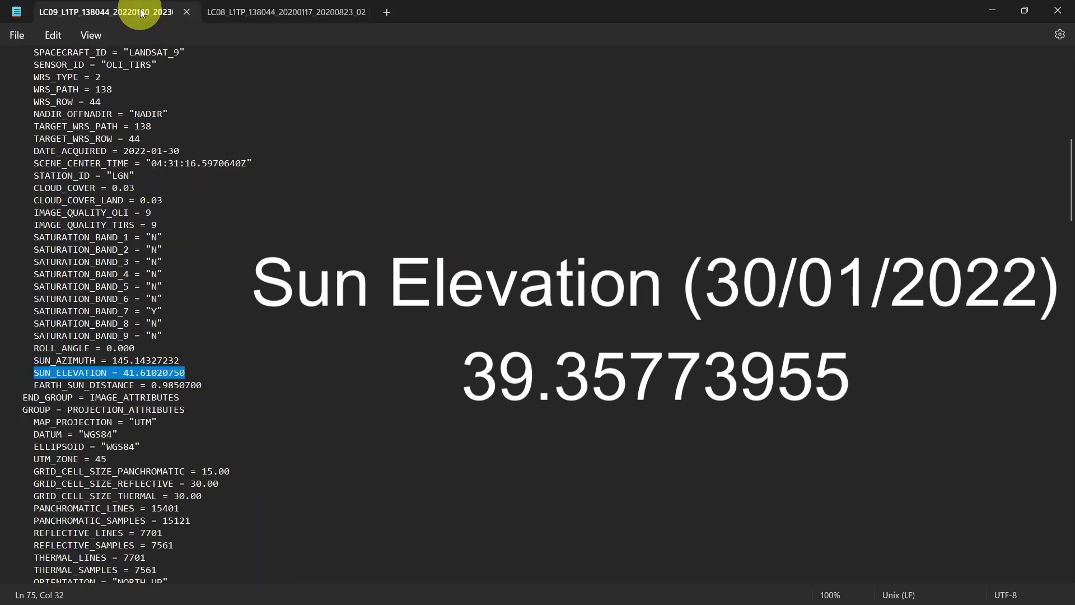
pyautogui.click(251, 16)
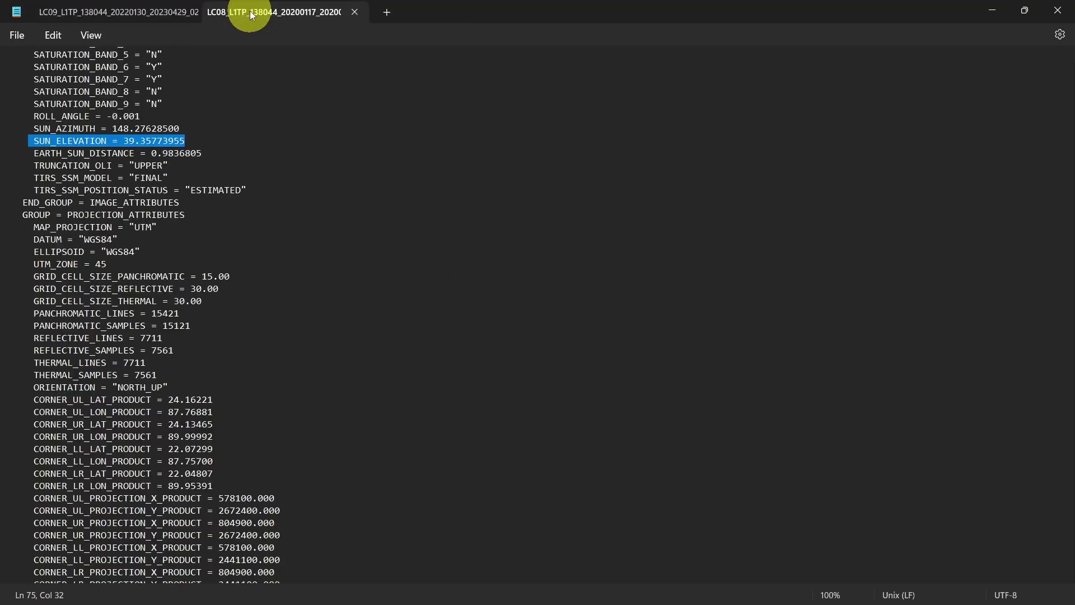
# Select LC08's REFLECTANCE_MULT_BAND (2.0000E-05) and REFLECTANCE_ADD_BAND (-0.100000) lines.
pyautogui.scroll(-1, 676, 264)
pyautogui.click(675, 264)
pyautogui.scroll(-13, 676, 264)
pyautogui.scroll(-20, 675, 265)
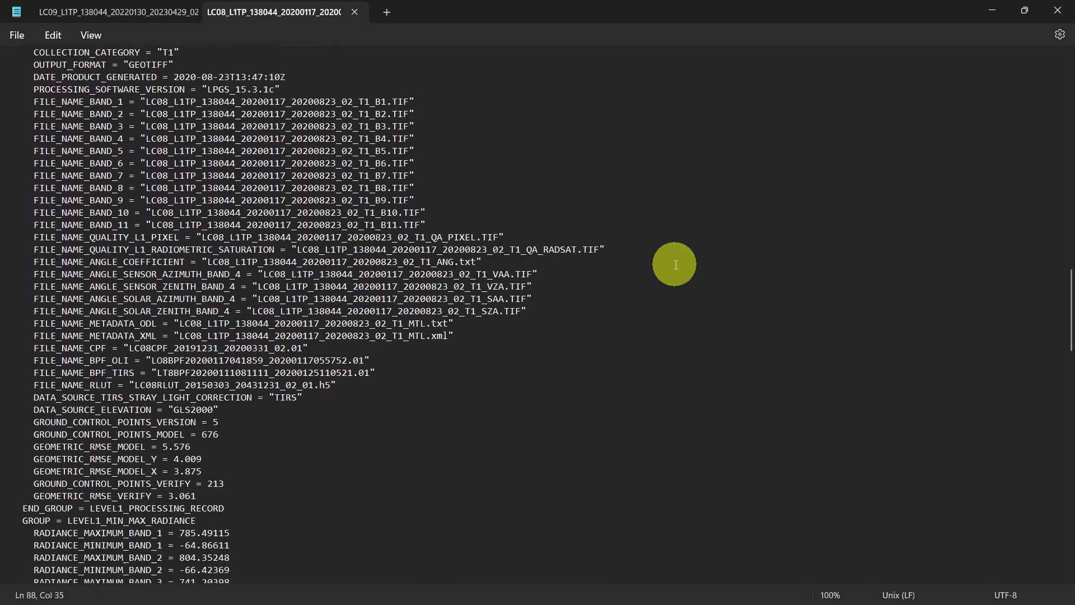
pyautogui.scroll(-20, 675, 265)
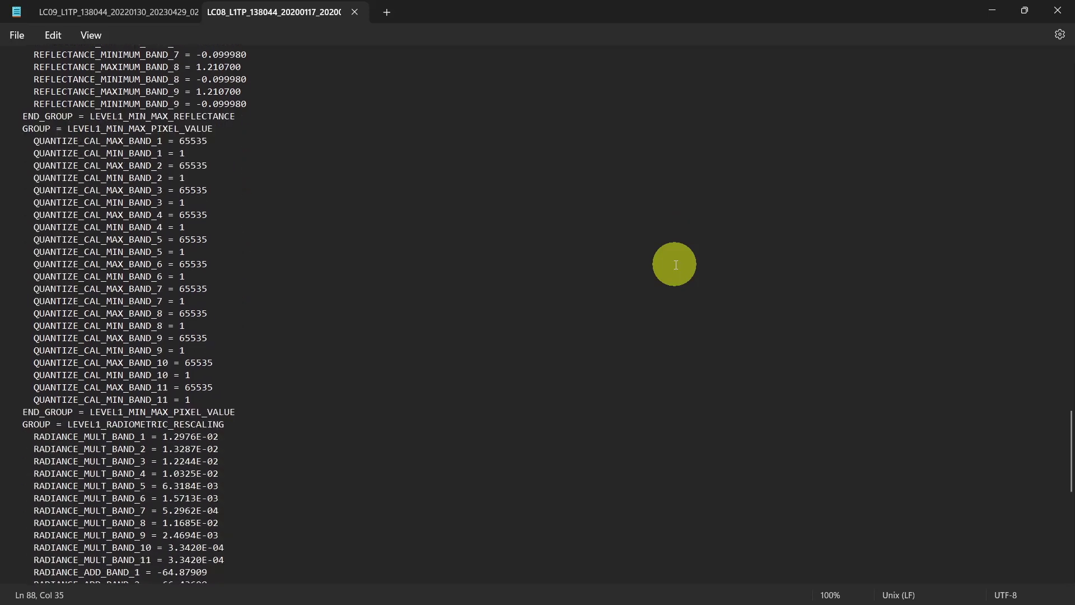
pyautogui.scroll(4, 675, 264)
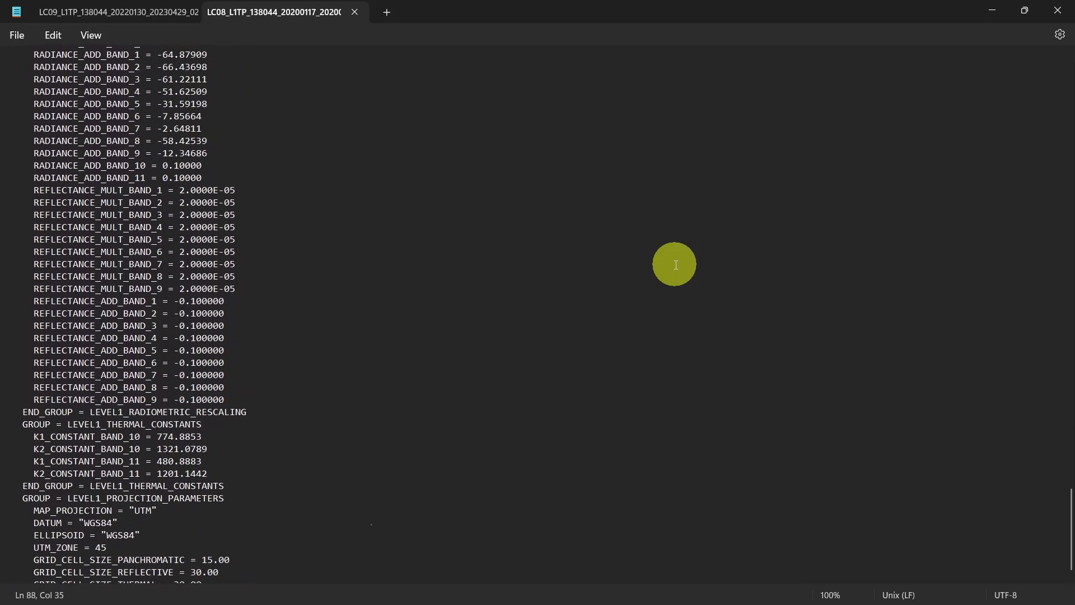
pyautogui.moveTo(34, 263); pyautogui.dragTo(272, 473)
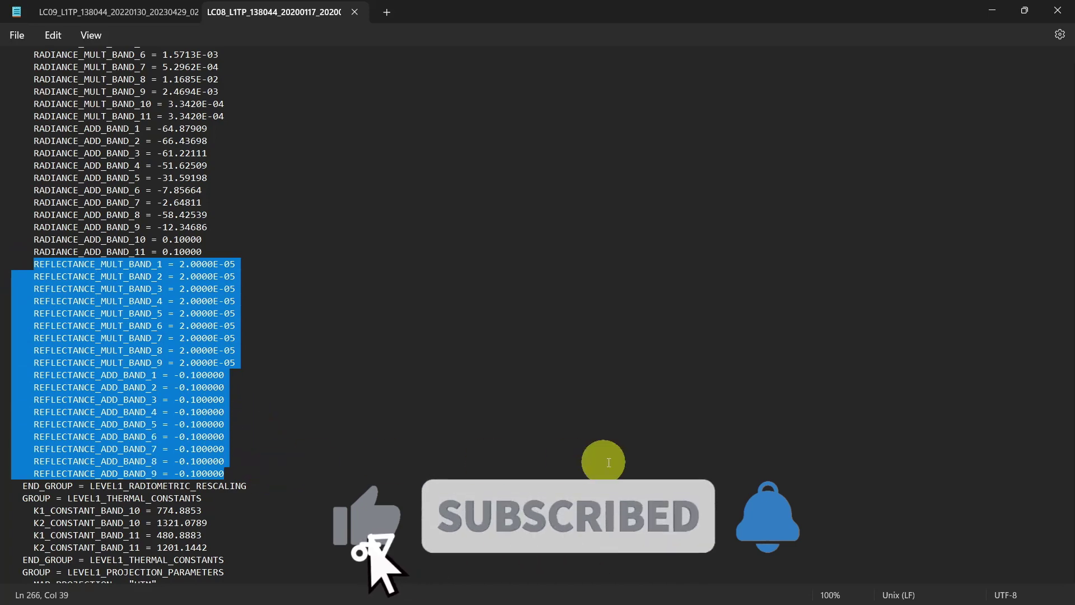
# Paste the 2.00E-05 reflectance multiplier into Excel cell E6 beside Reflectance Mult Band.
pyautogui.hotkey('alt', 'Tab')
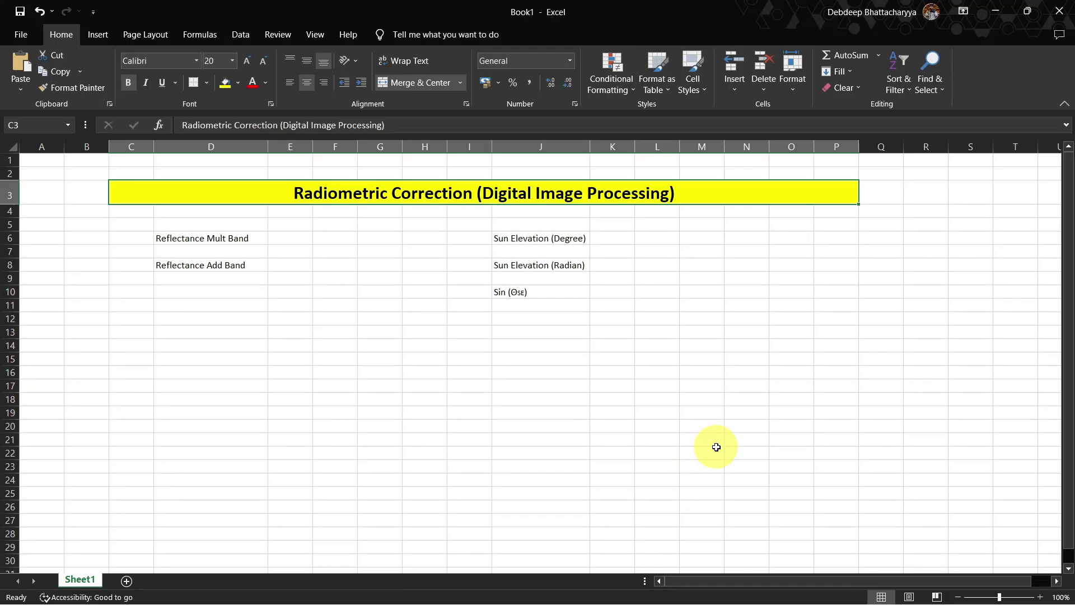
pyautogui.click(285, 242)
pyautogui.rightClick(285, 241)
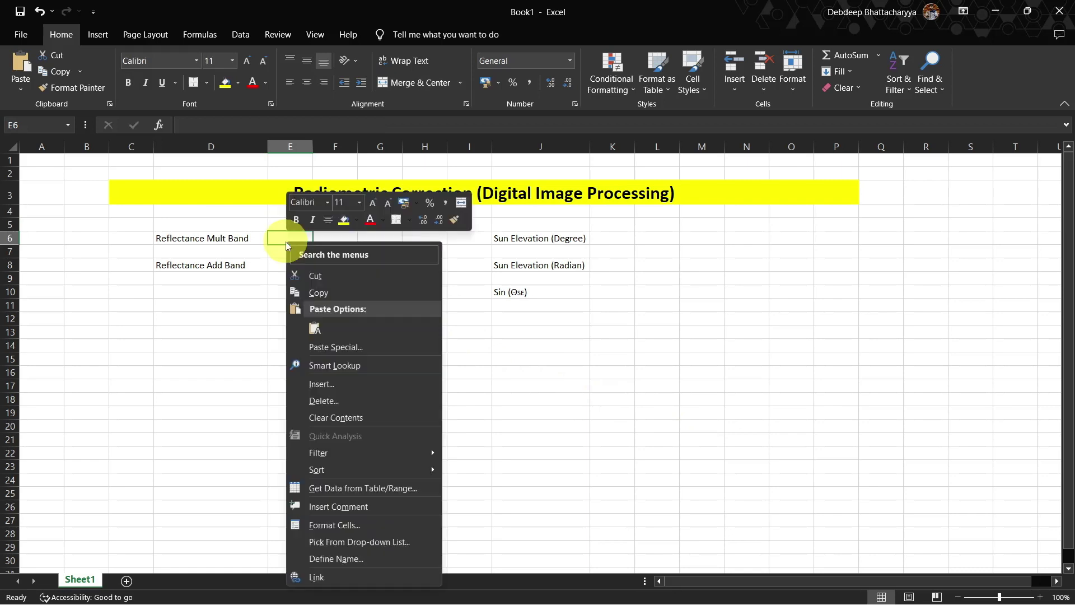
pyautogui.click(318, 327)
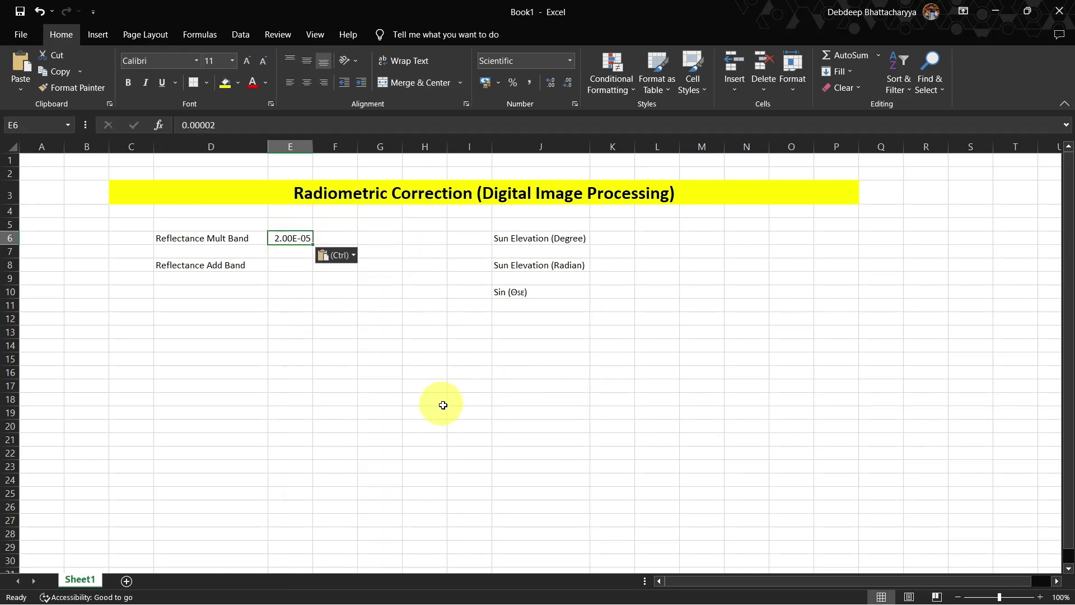
pyautogui.click(442, 402)
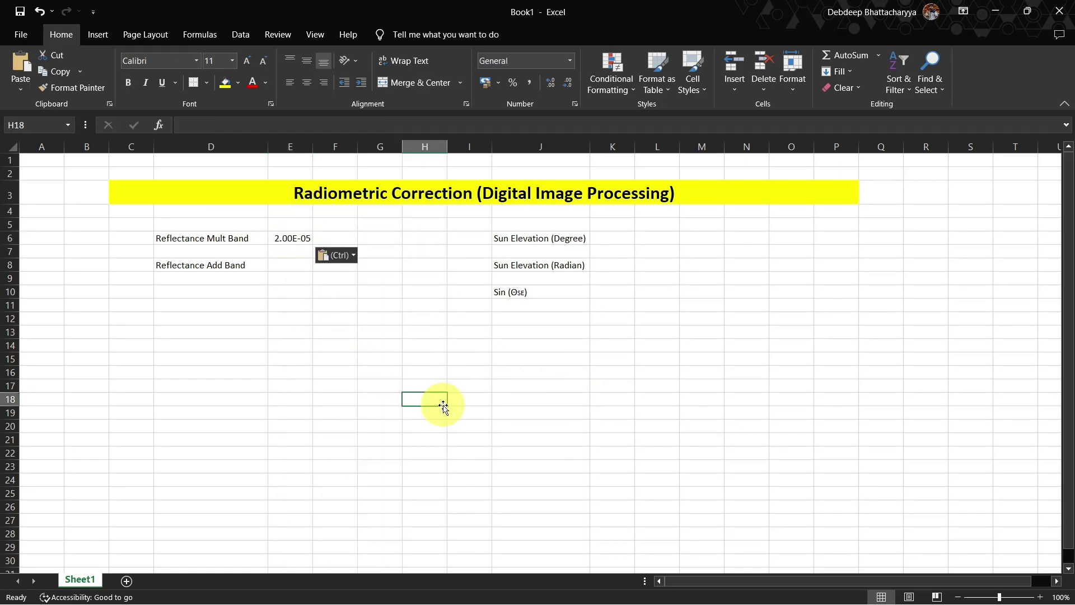
pyautogui.click(286, 239)
pyautogui.hotkey('alt', 'Tab')
pyautogui.click(308, 395)
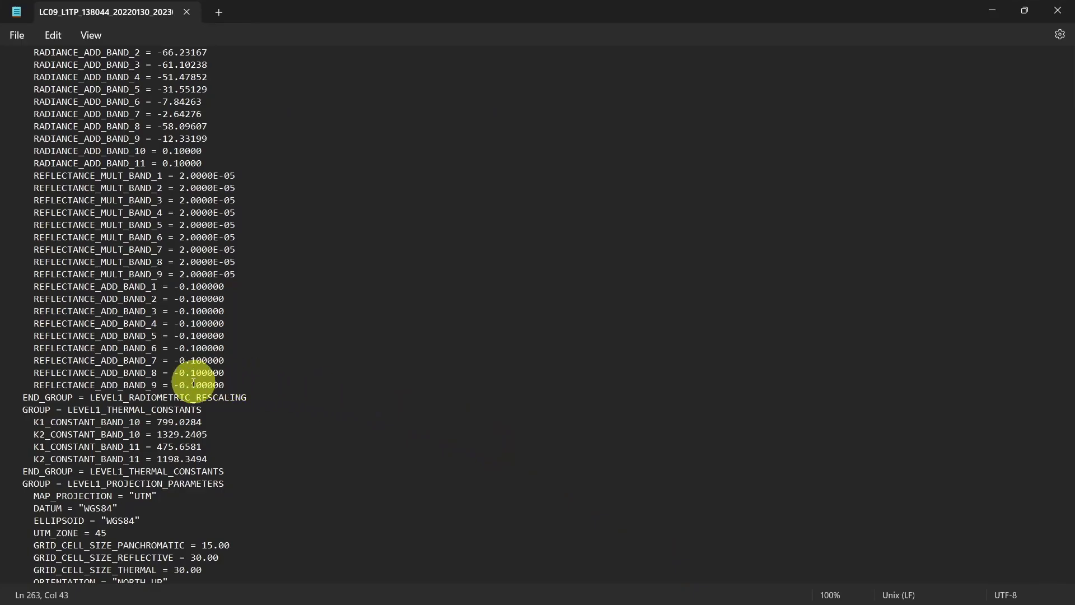
# Copy the REFLECTANCE_ADD_BAND_9 value -0.100000 from the LC09 metadata file.
pyautogui.moveTo(172, 385); pyautogui.dragTo(229, 387)
pyautogui.rightClick(217, 384)
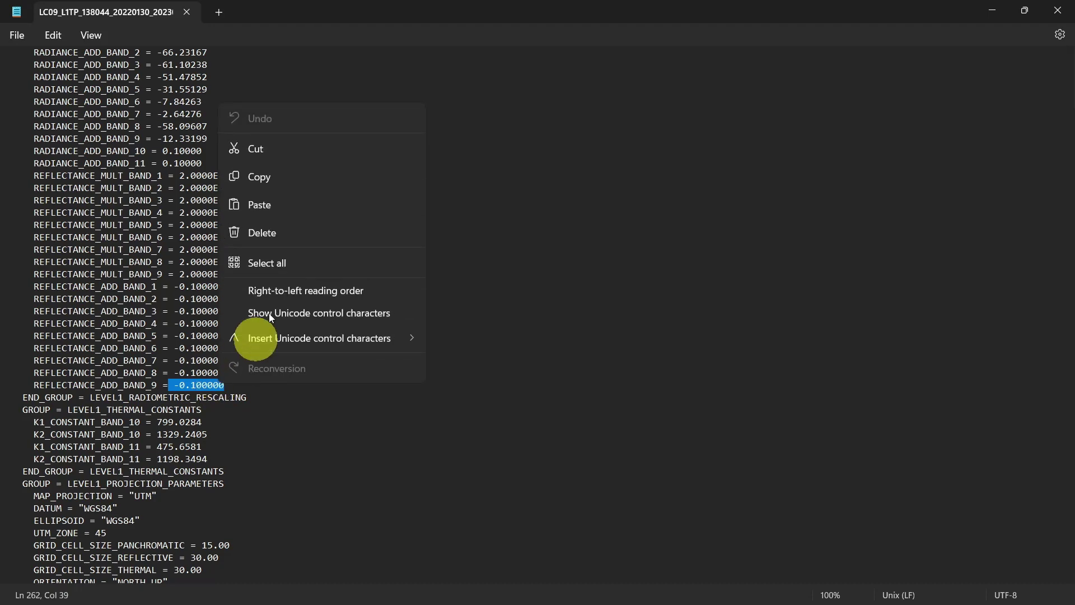
pyautogui.click(284, 180)
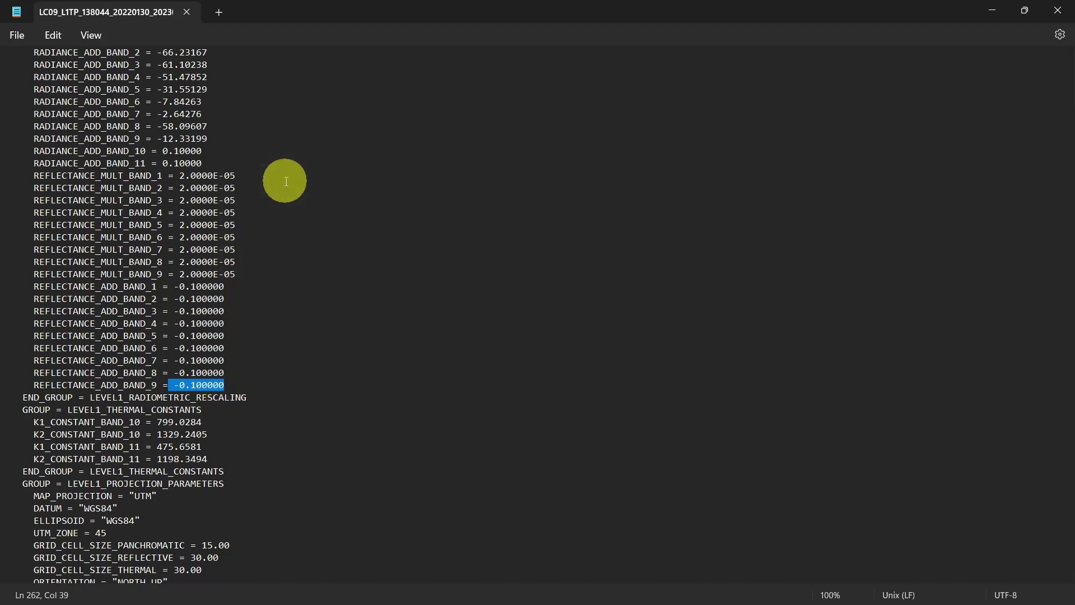
pyautogui.click(995, 10)
# Paste -0.1 into cell E8 beside Reflectance Add Band.
pyautogui.click(290, 263)
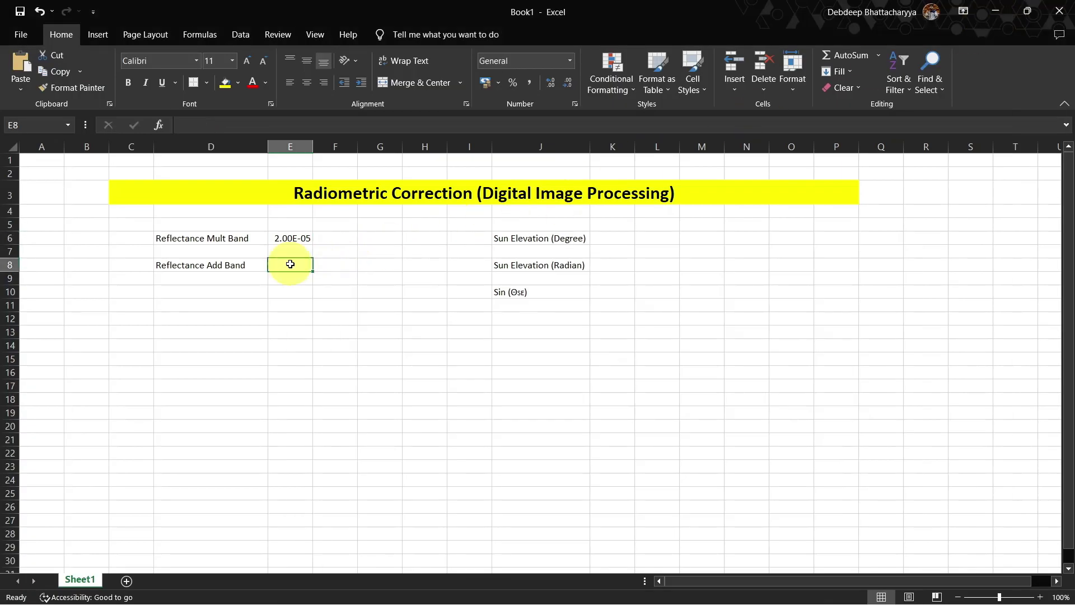
pyautogui.rightClick(290, 263)
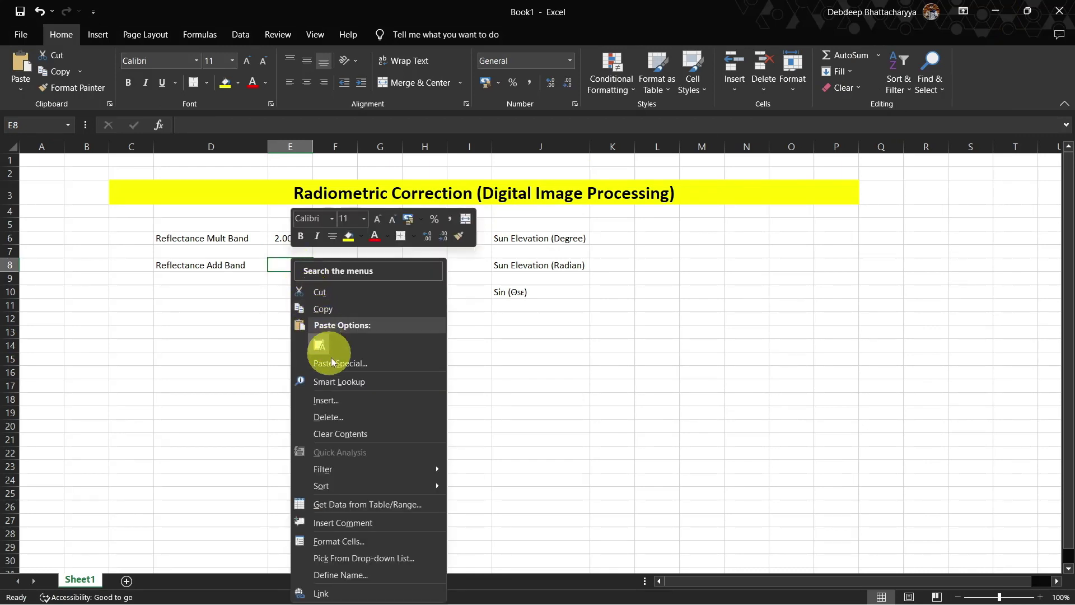
pyautogui.click(319, 345)
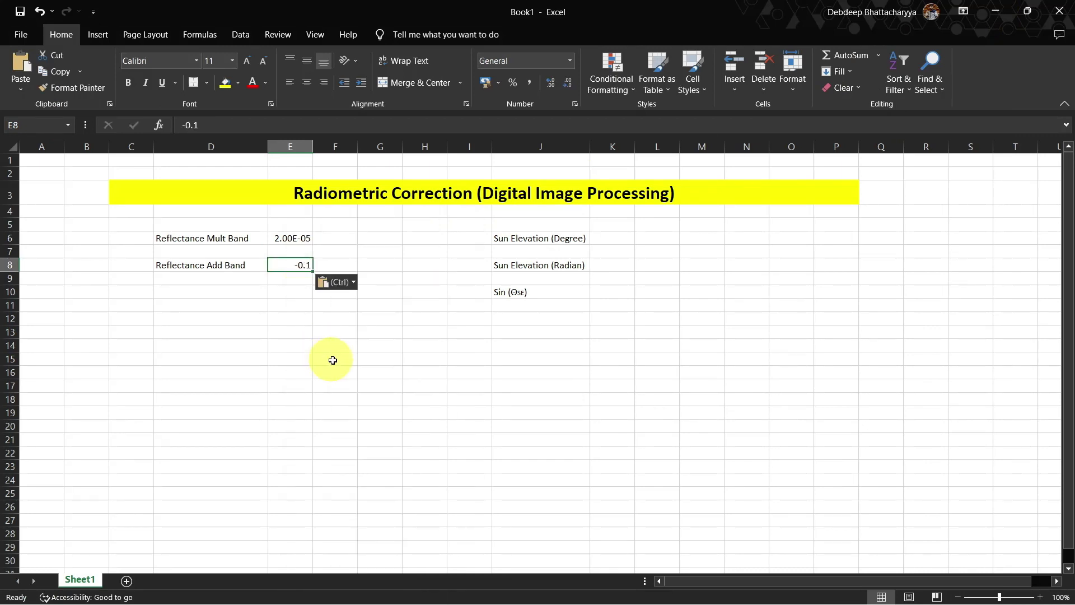
pyautogui.click(337, 361)
# Format E6 and E8 as General, adding decimals so they show 0.00002 and -0.10000.
pyautogui.click(289, 239)
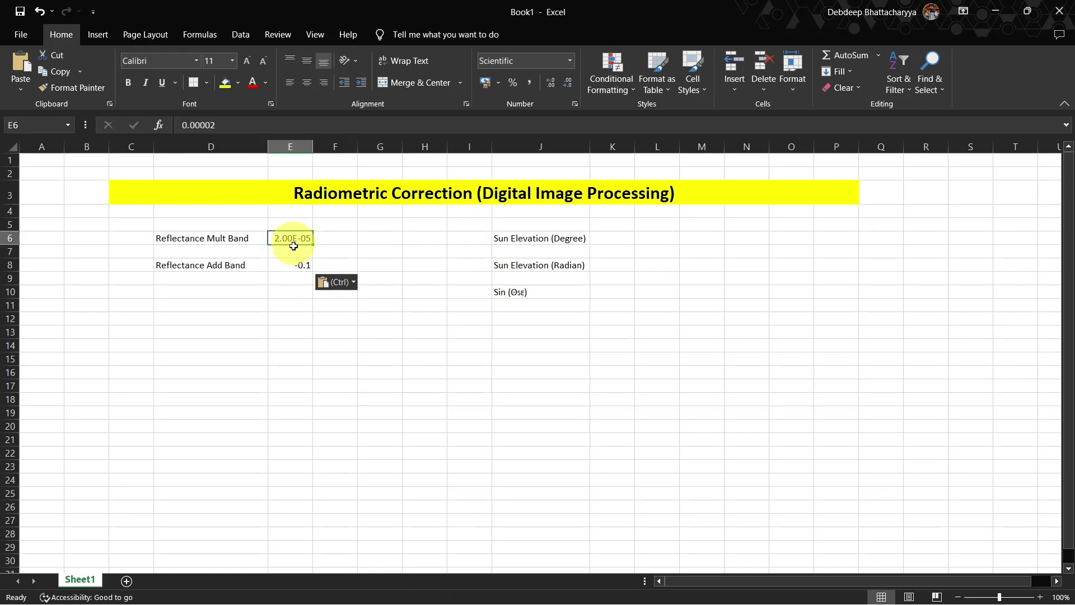
pyautogui.keyDown('ctrl'); pyautogui.click(286, 266); pyautogui.keyUp('ctrl')
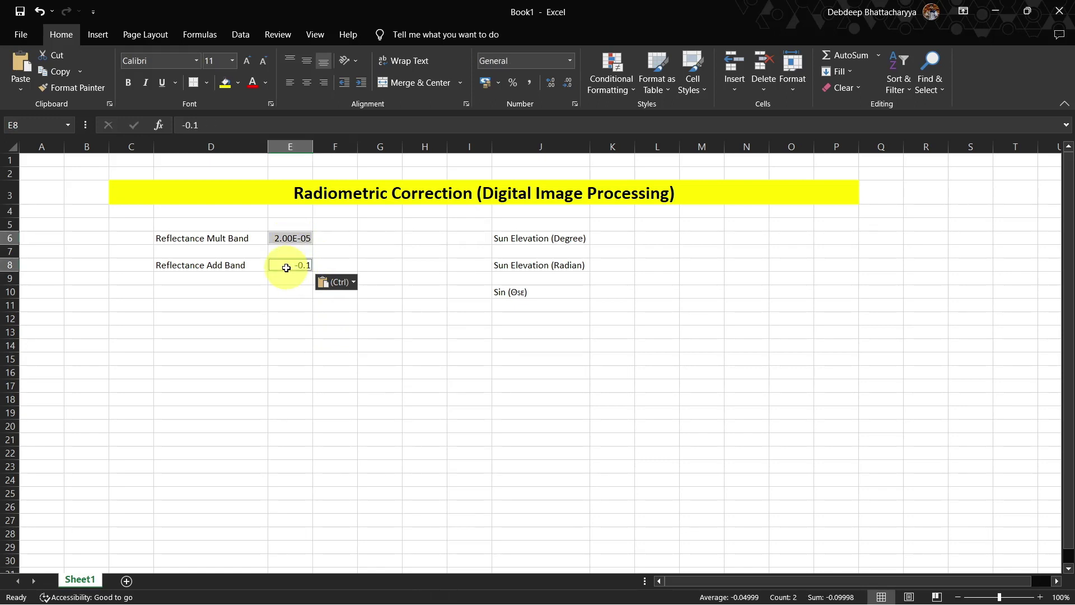
pyautogui.click(569, 62)
pyautogui.click(535, 84)
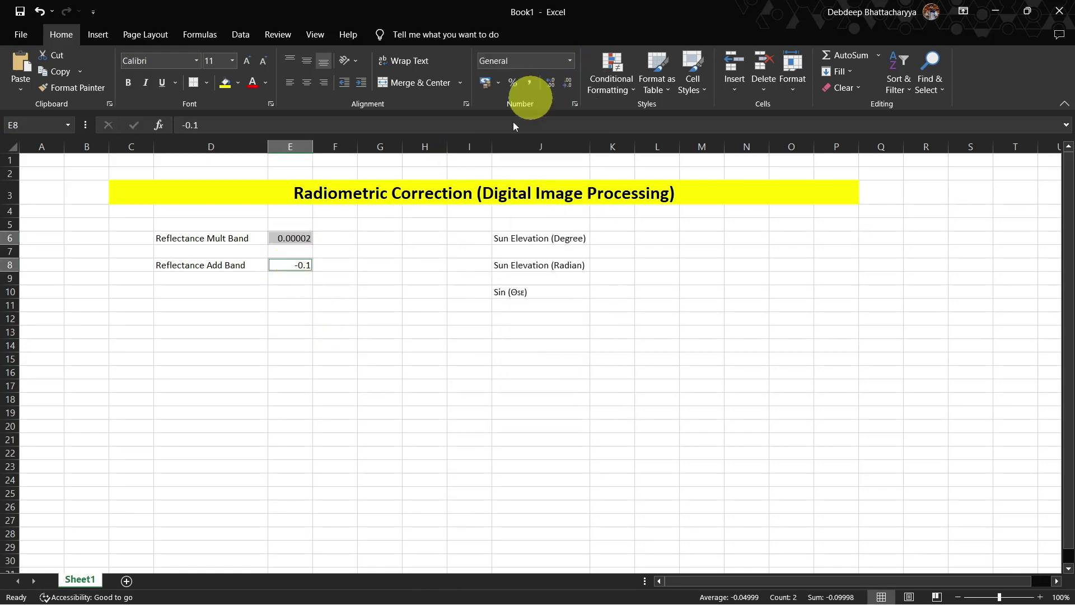
pyautogui.click(397, 321)
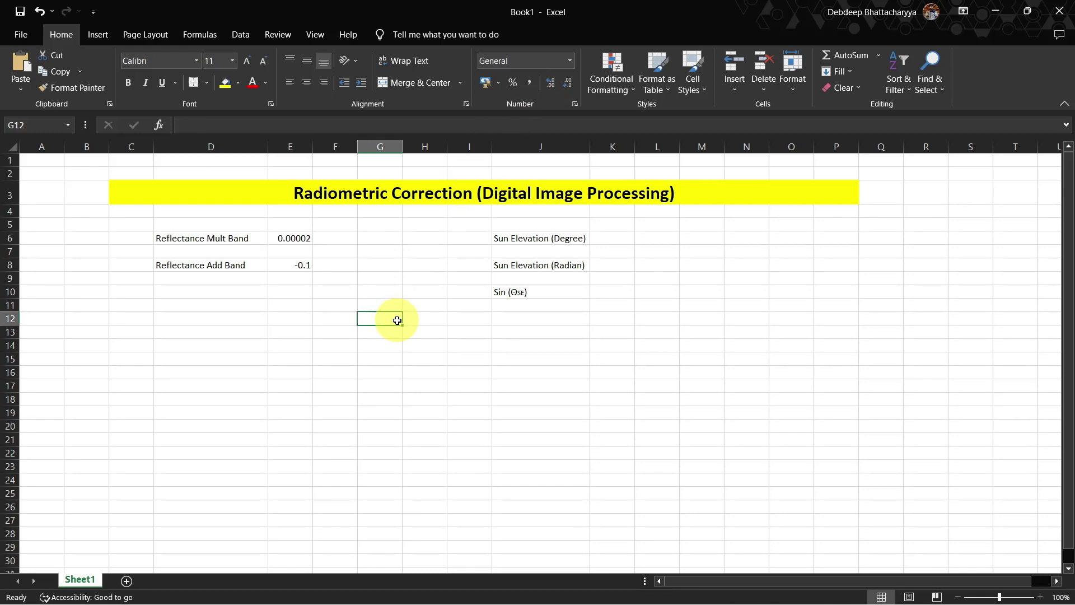
pyautogui.click(293, 265)
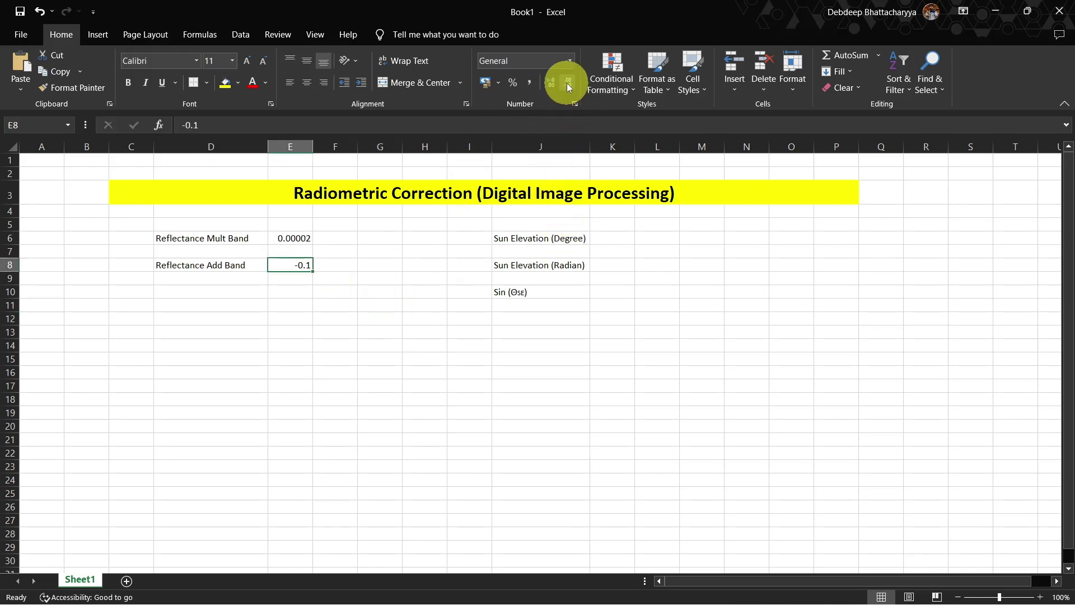
pyautogui.click(556, 86)
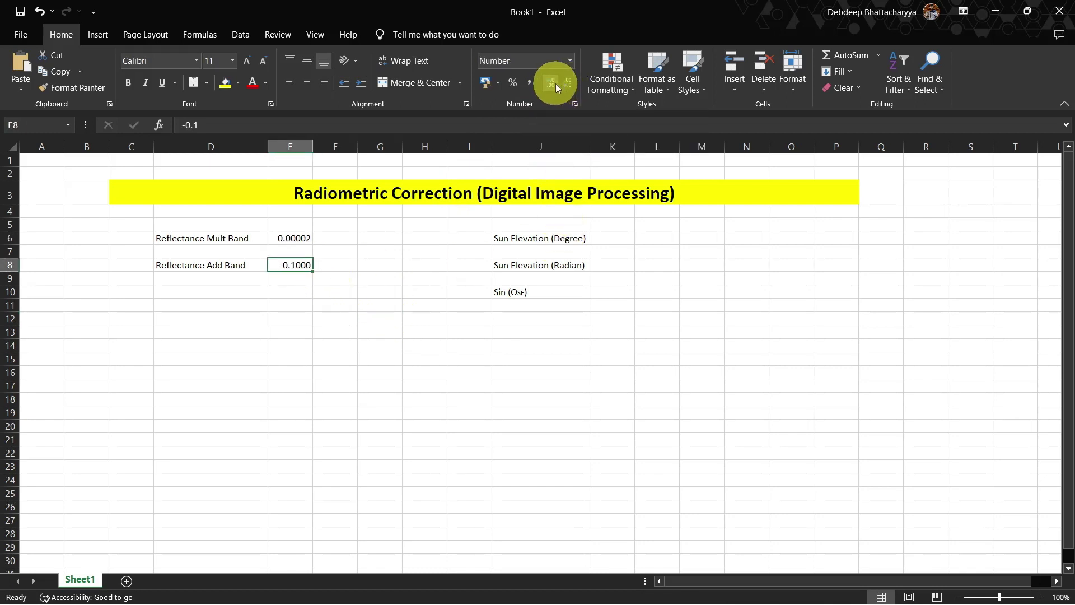
pyautogui.click(408, 427)
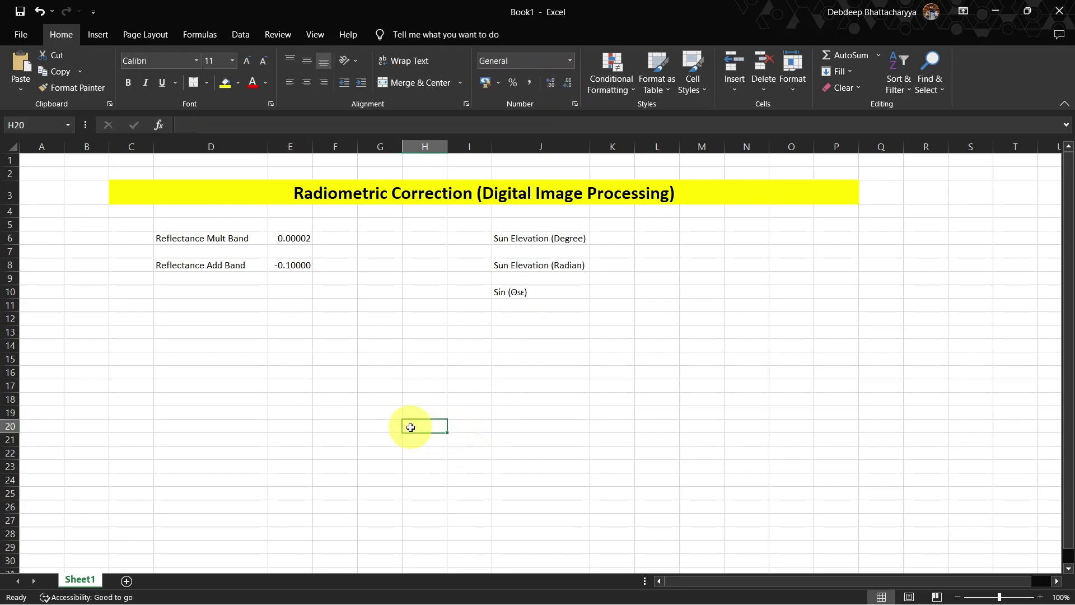
pyautogui.hotkey('alt', 'Tab')
pyautogui.scroll(8, 634, 450)
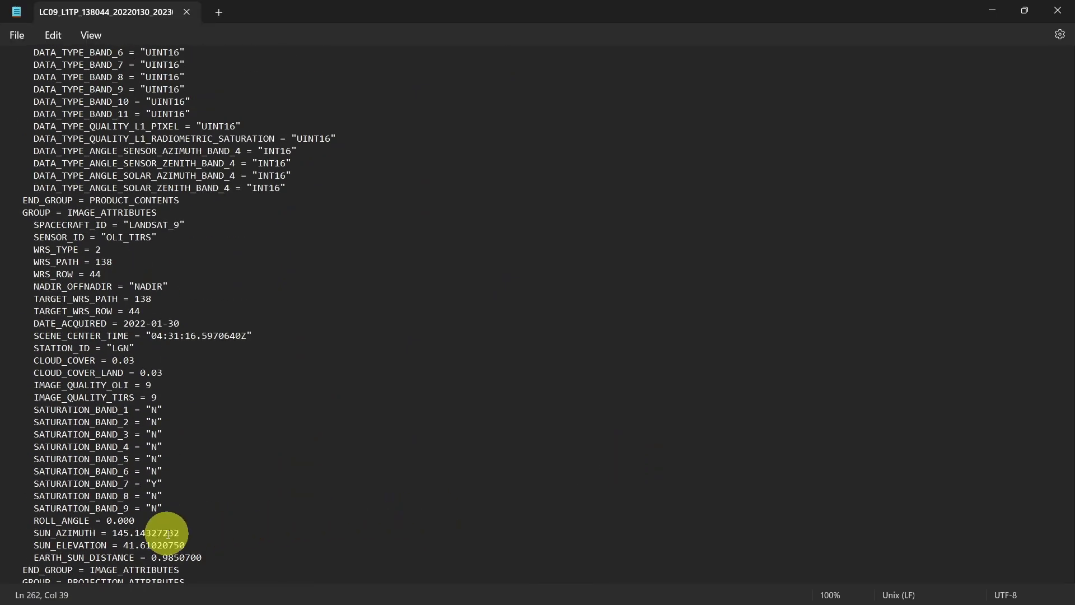
# Copy 41.61020750 from Notepad's SUN_ELEVATION line and return to Excel cell K6.
pyautogui.moveTo(35, 545); pyautogui.dragTo(192, 547)
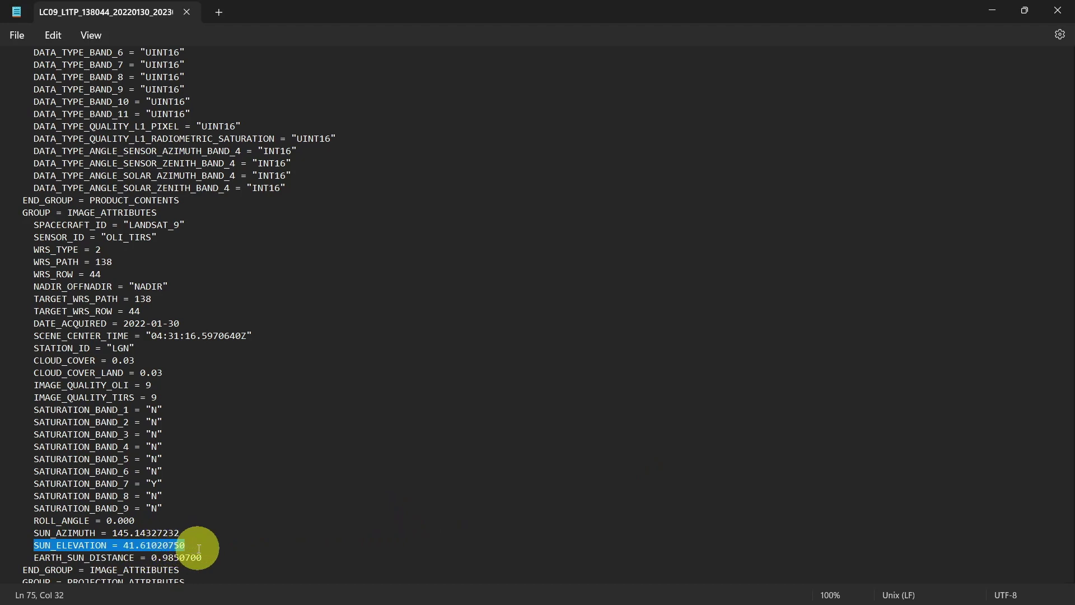
pyautogui.click(259, 532)
pyautogui.moveTo(123, 544); pyautogui.dragTo(188, 548)
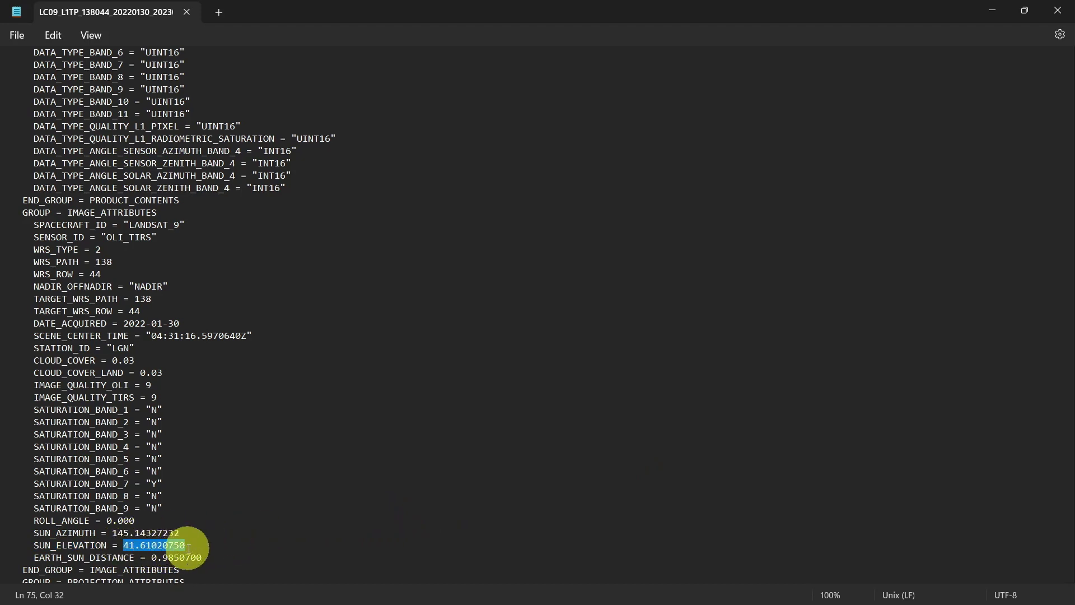
pyautogui.rightClick(177, 549)
pyautogui.click(227, 340)
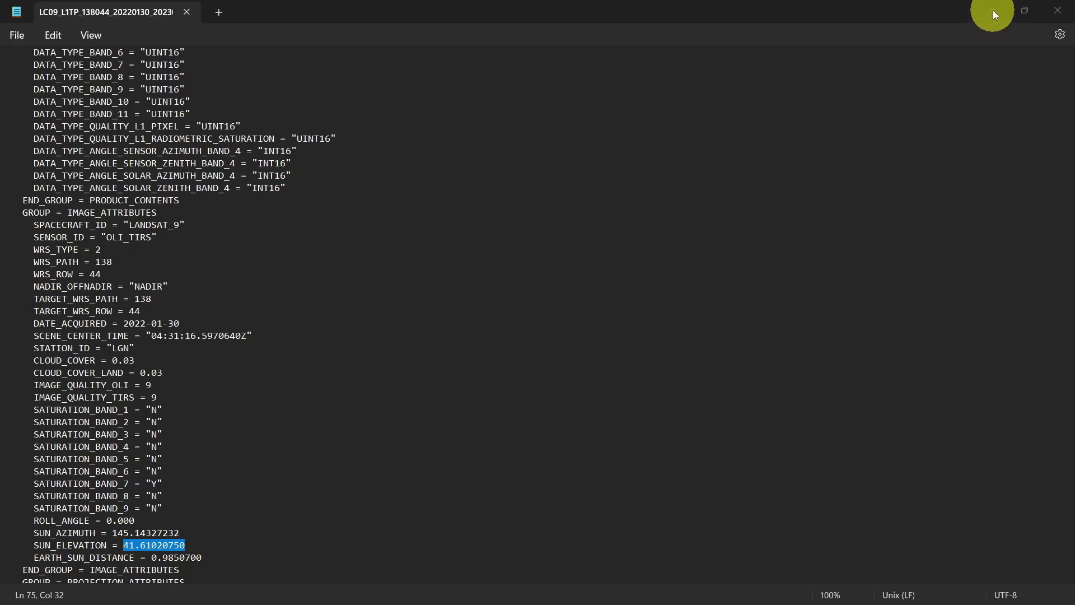
pyautogui.click(993, 10)
pyautogui.click(603, 238)
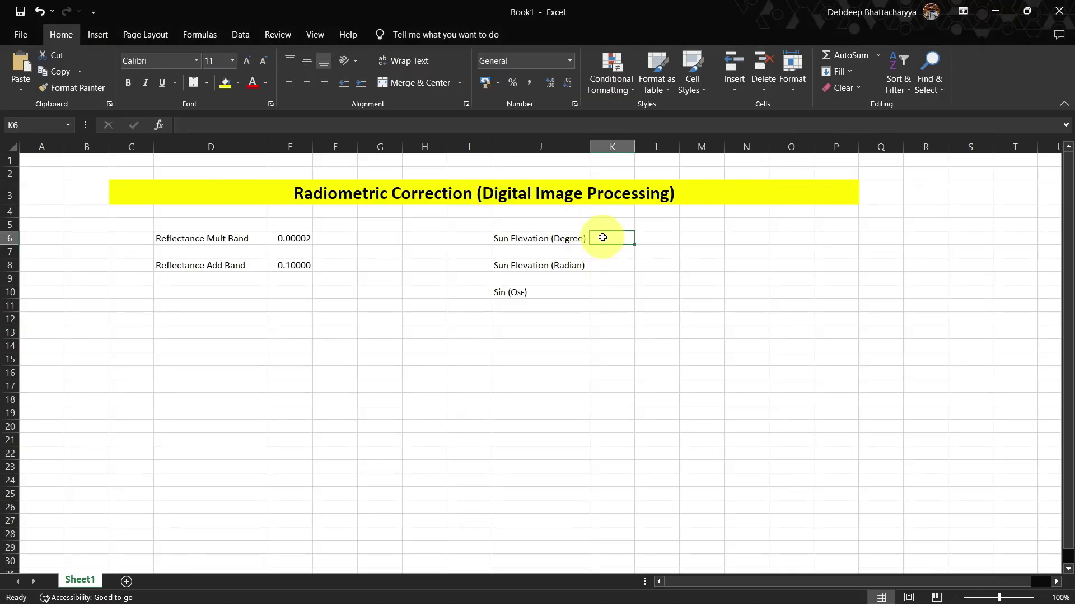
# Paste the sun elevation 41.61021 into K6 beside Sun Elevation (Degree).
pyautogui.rightClick(602, 238)
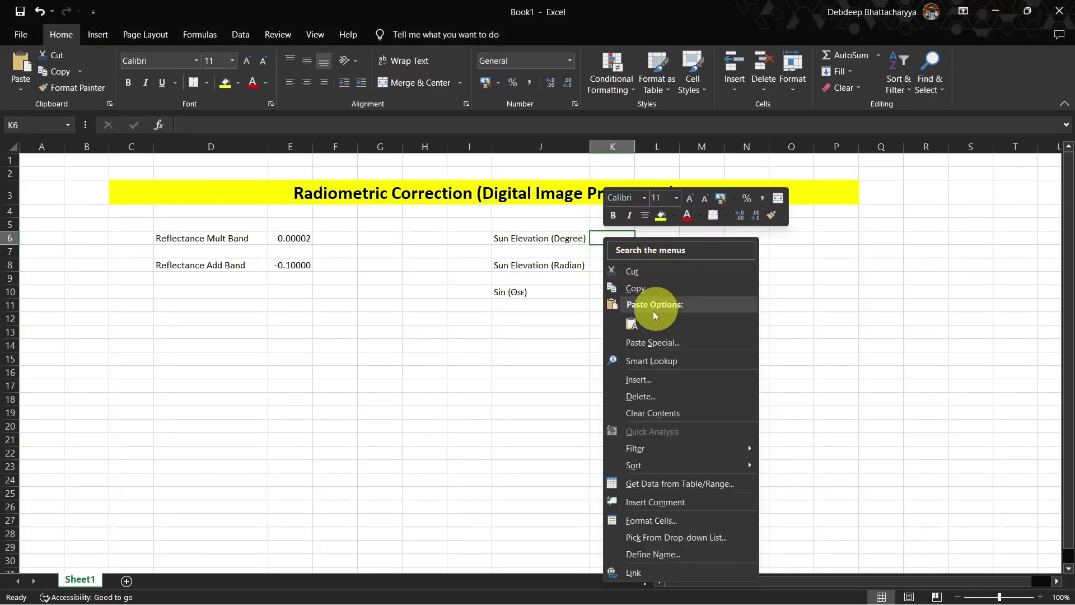
pyautogui.click(632, 323)
pyautogui.click(695, 316)
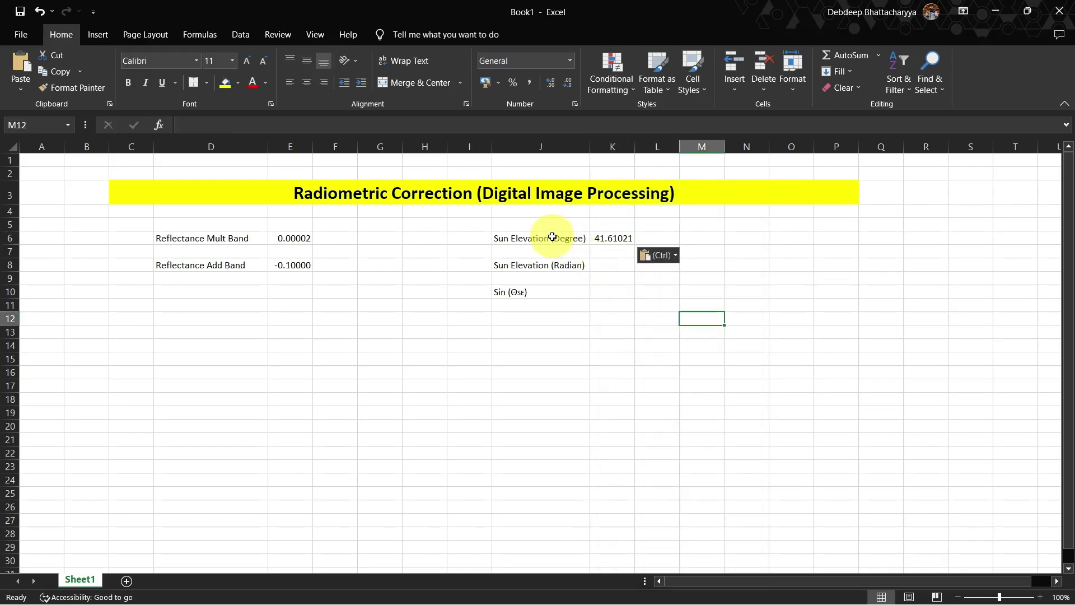
pyautogui.click(598, 237)
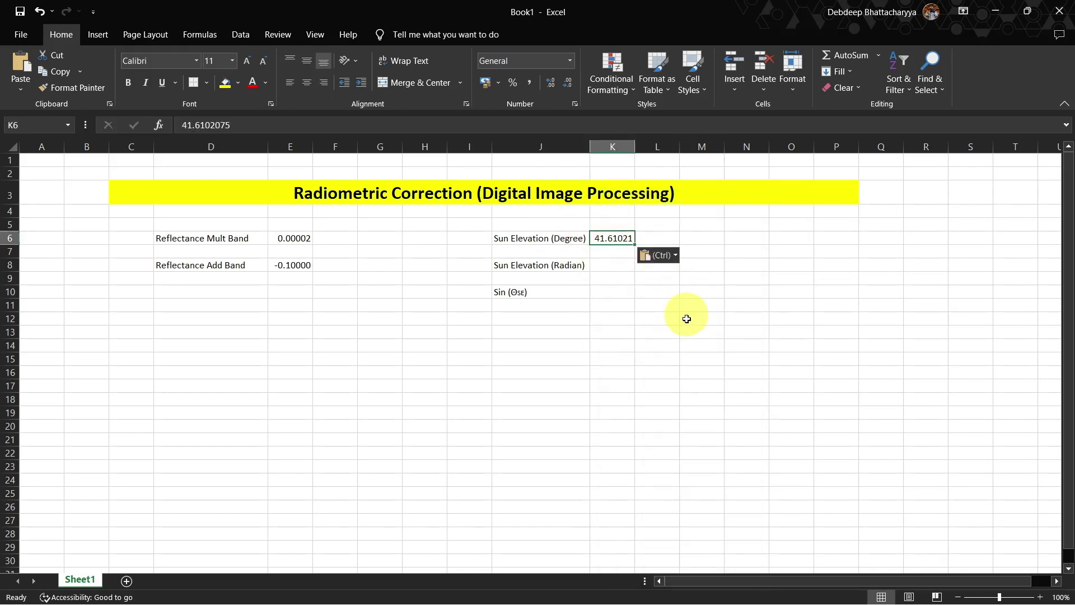
# Enter =radians(K6) in K8, giving 0.726235 for Sun Elevation (Radian).
pyautogui.click(606, 266)
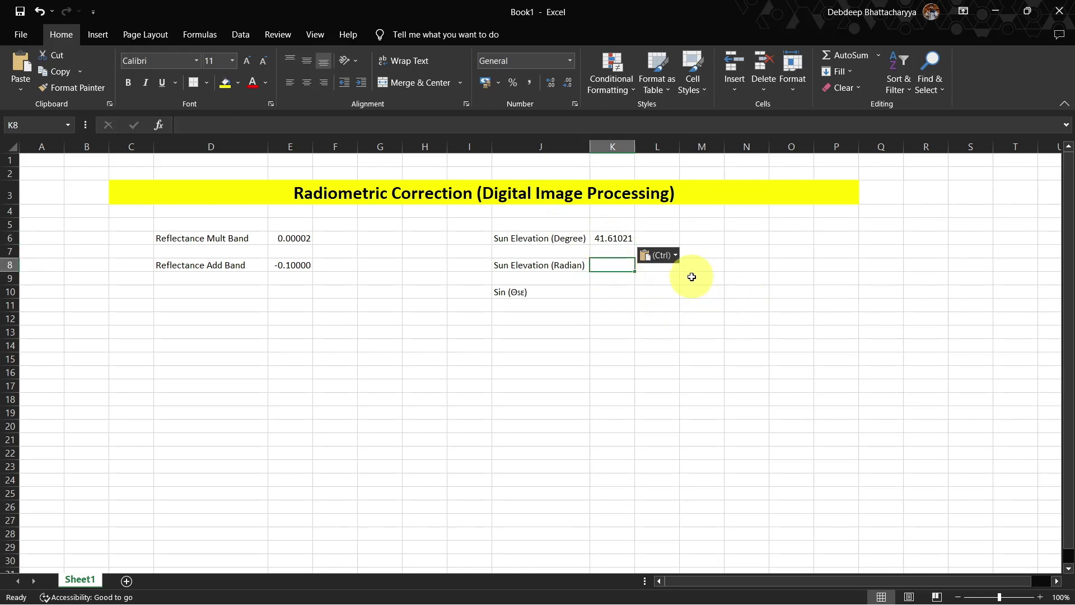
pyautogui.write('=radian')
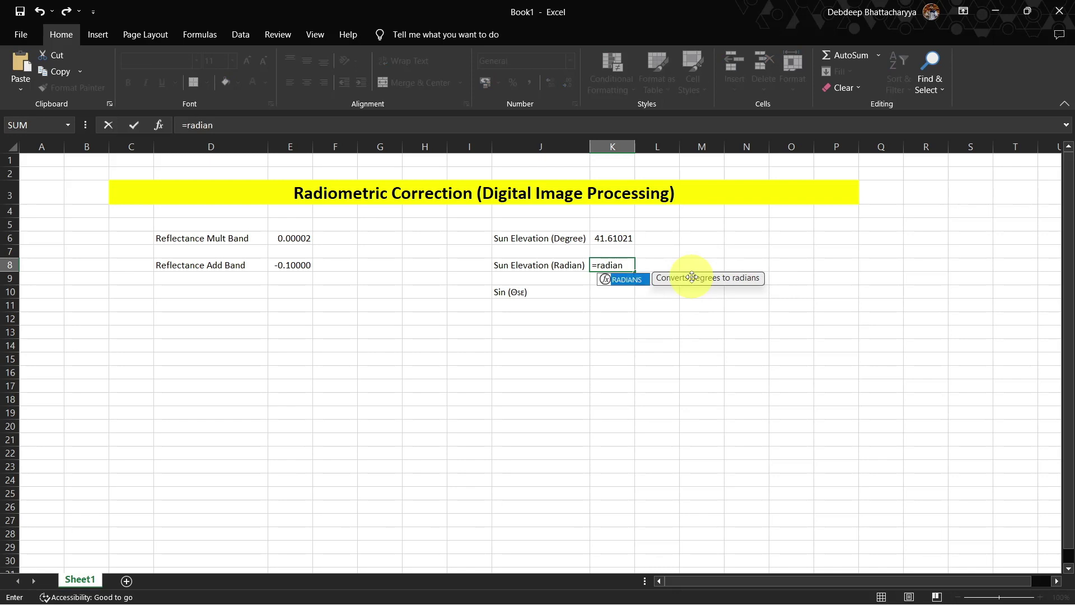
pyautogui.write('s(K6')
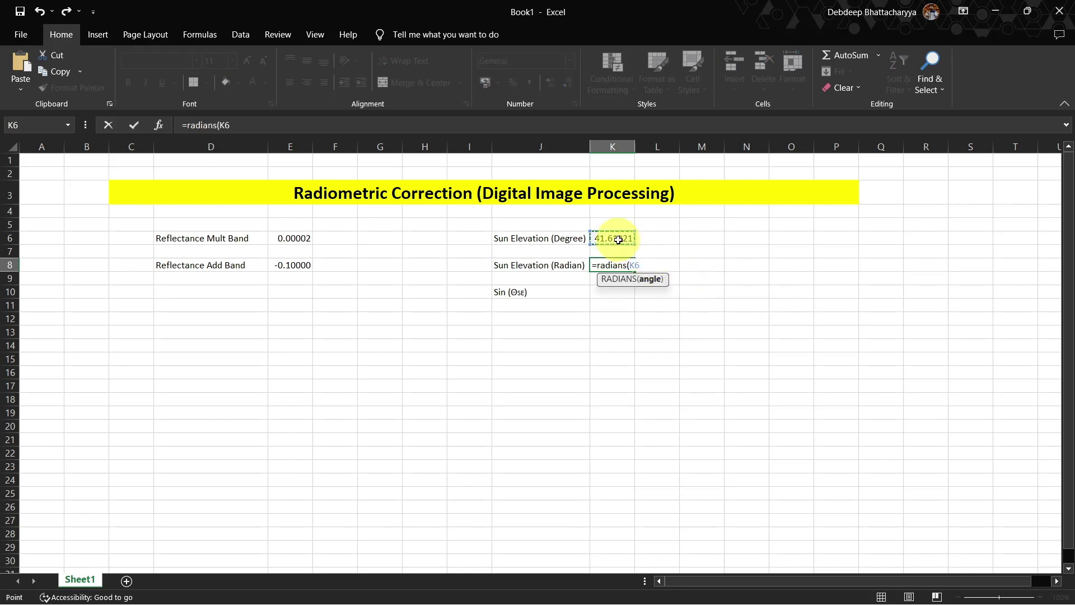
pyautogui.write(')')
pyautogui.press('Return')
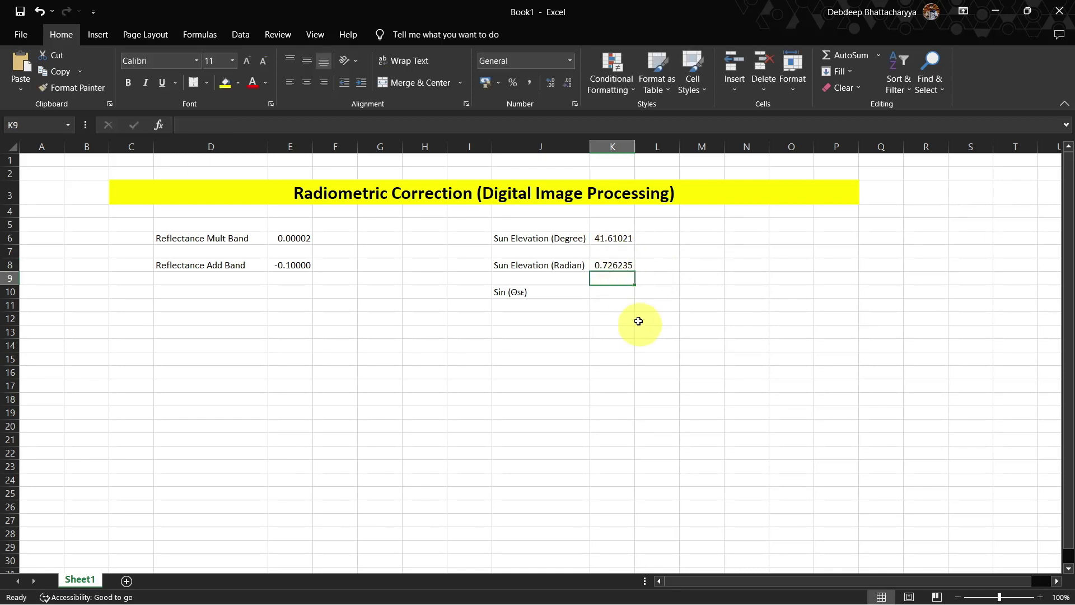
# Enter =sin(K8) in K10 to get 0.664059 beside Sin (Θse).
pyautogui.click(601, 295)
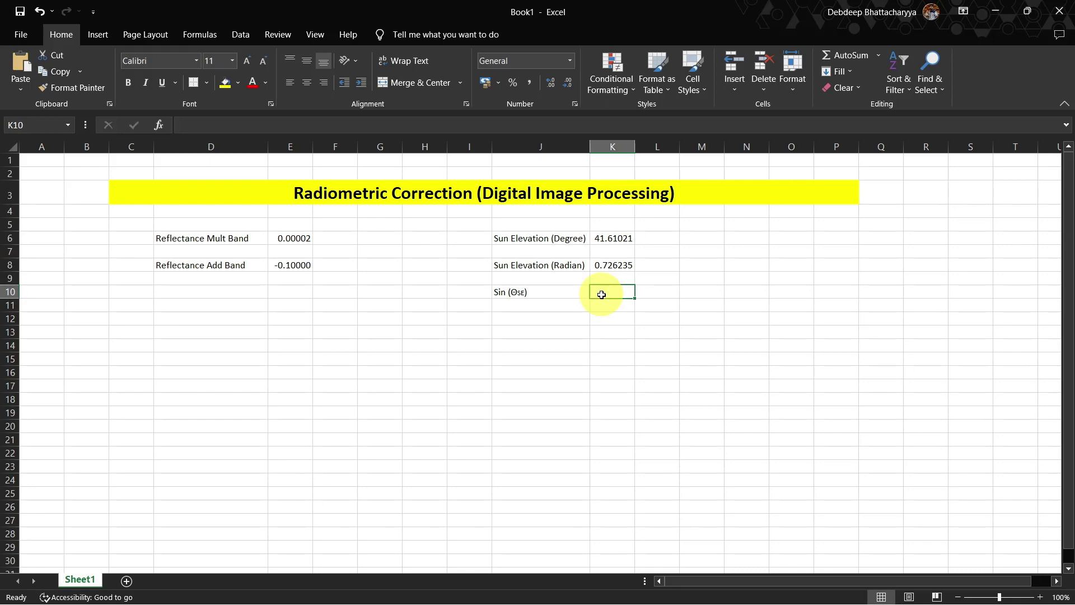
pyautogui.write('=s')
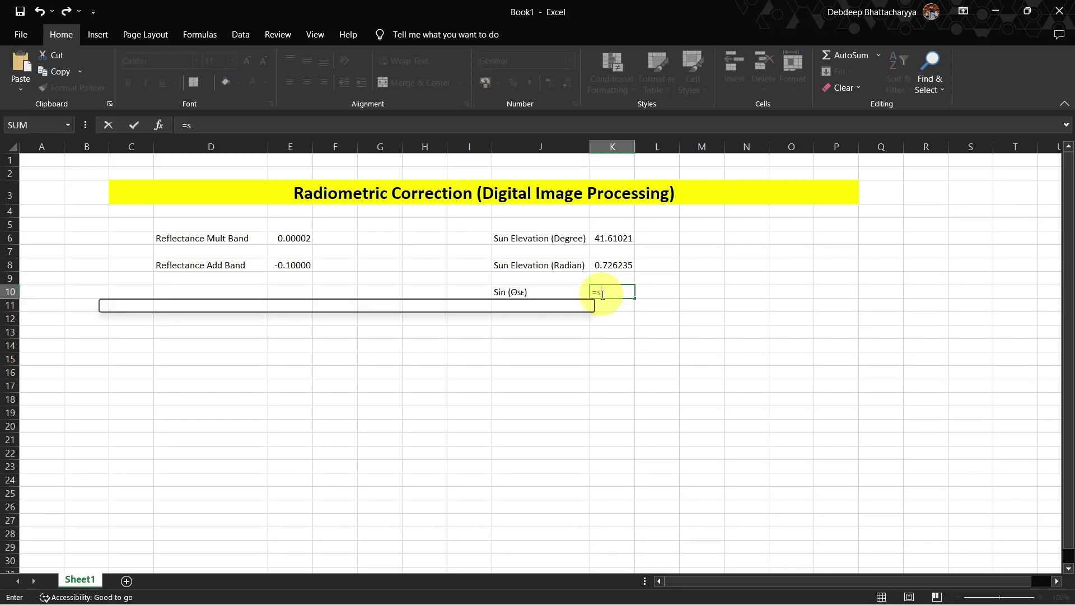
pyautogui.write('in')
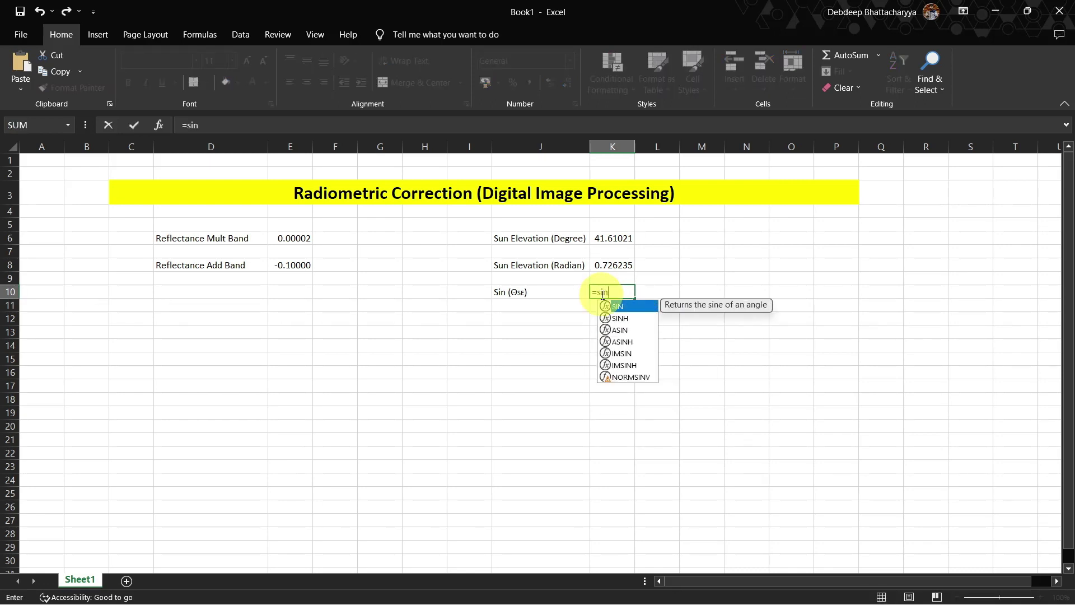
pyautogui.write('(K8')
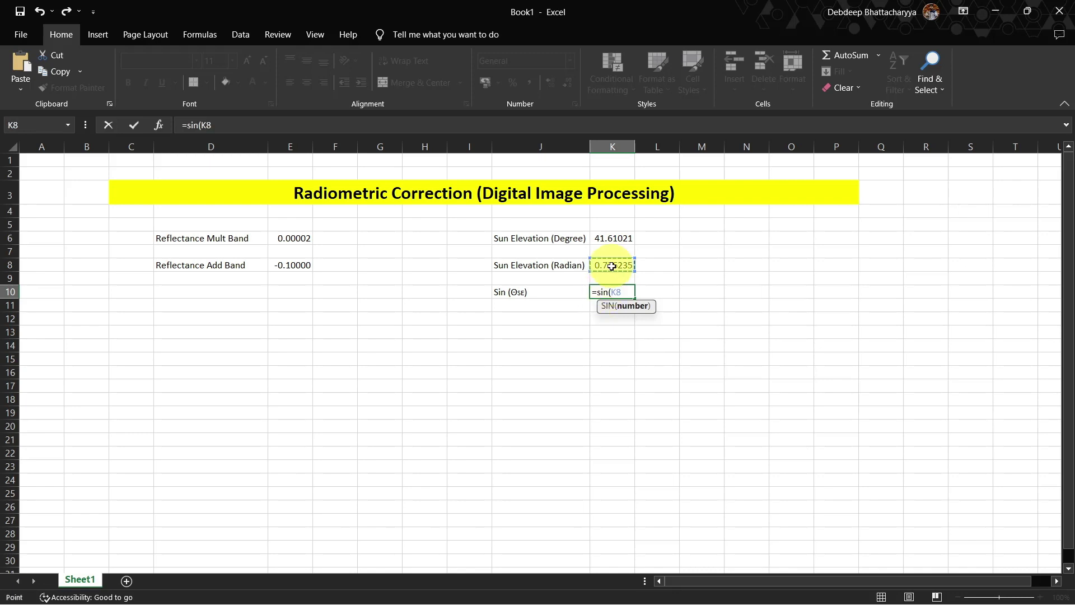
pyautogui.write(')')
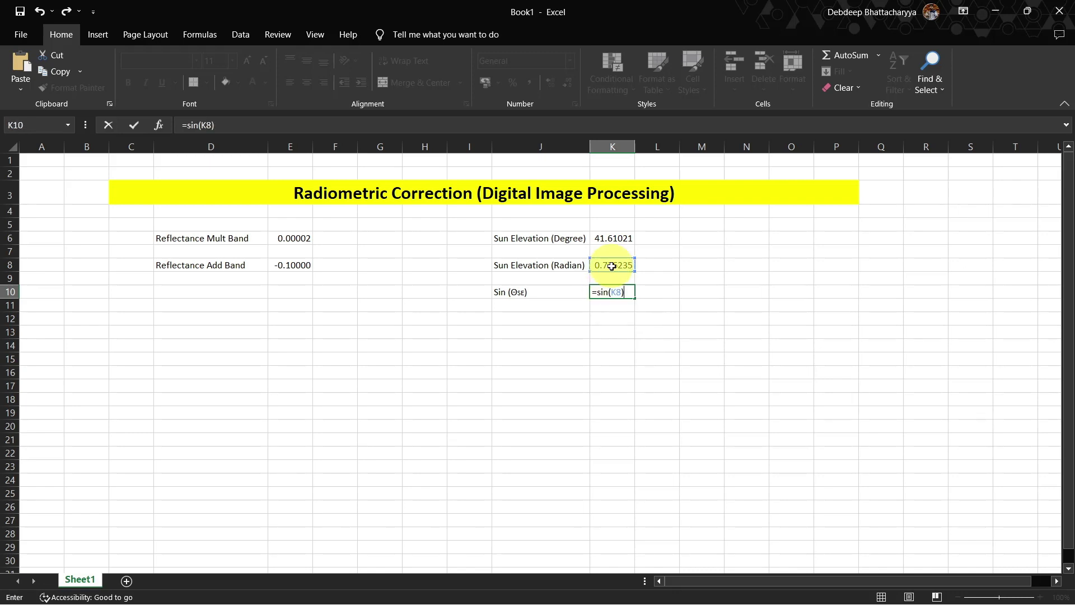
pyautogui.press('Return')
# Add the LC09 folder's band 1 through band 7 TIF files to the map with Add Data.
pyautogui.click(639, 372)
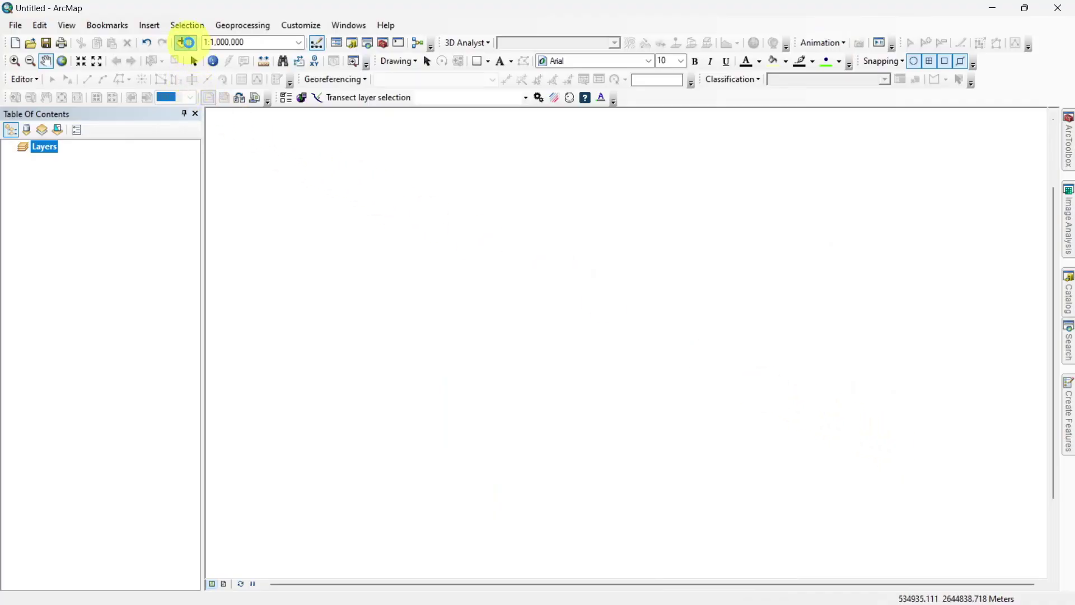
pyautogui.click(186, 43)
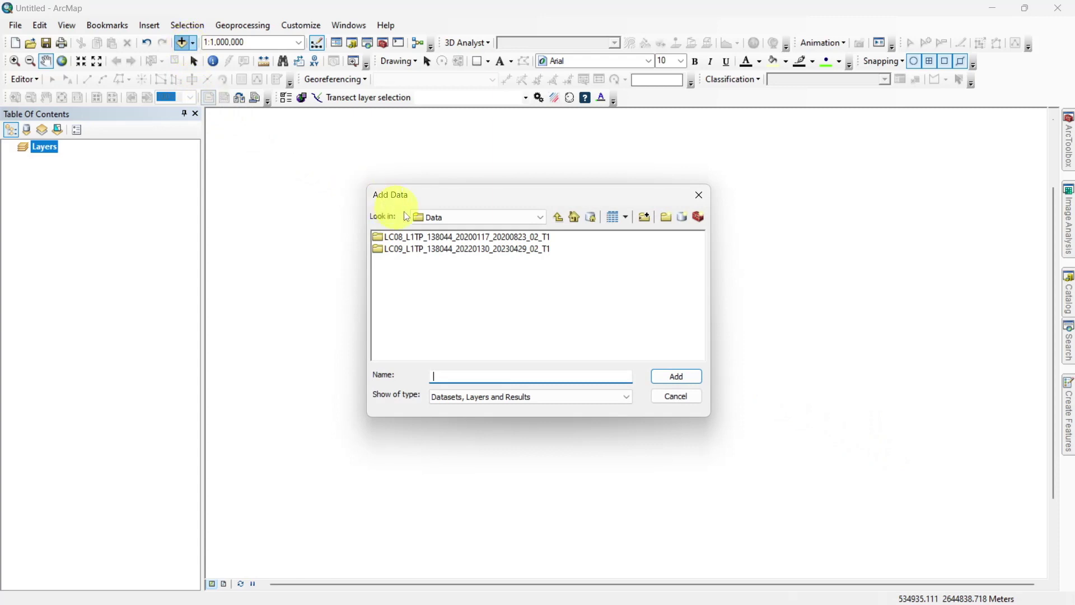
pyautogui.doubleClick(475, 249)
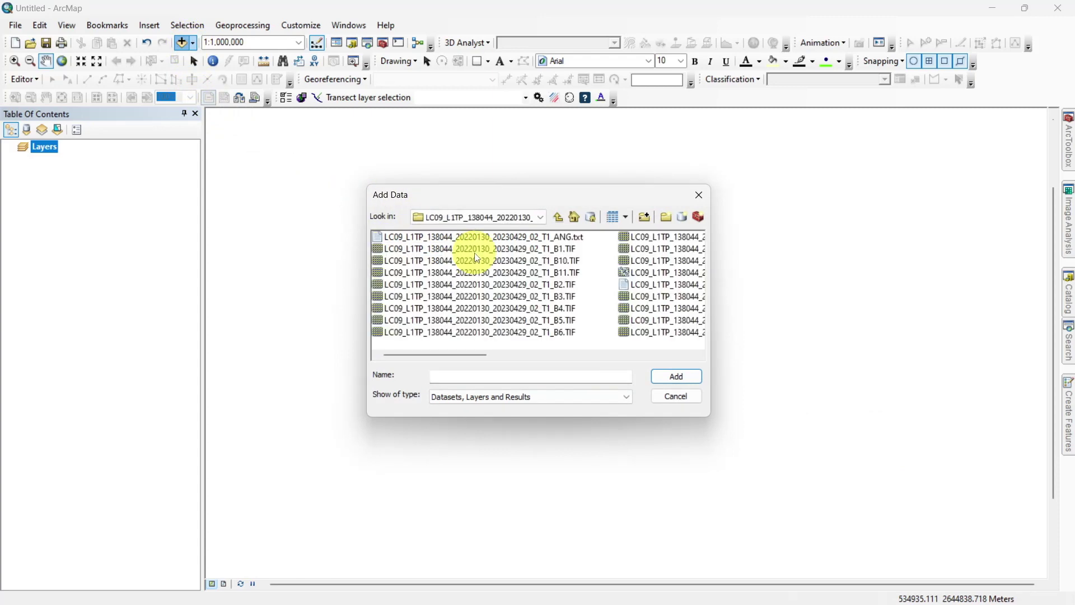
pyautogui.click(575, 250)
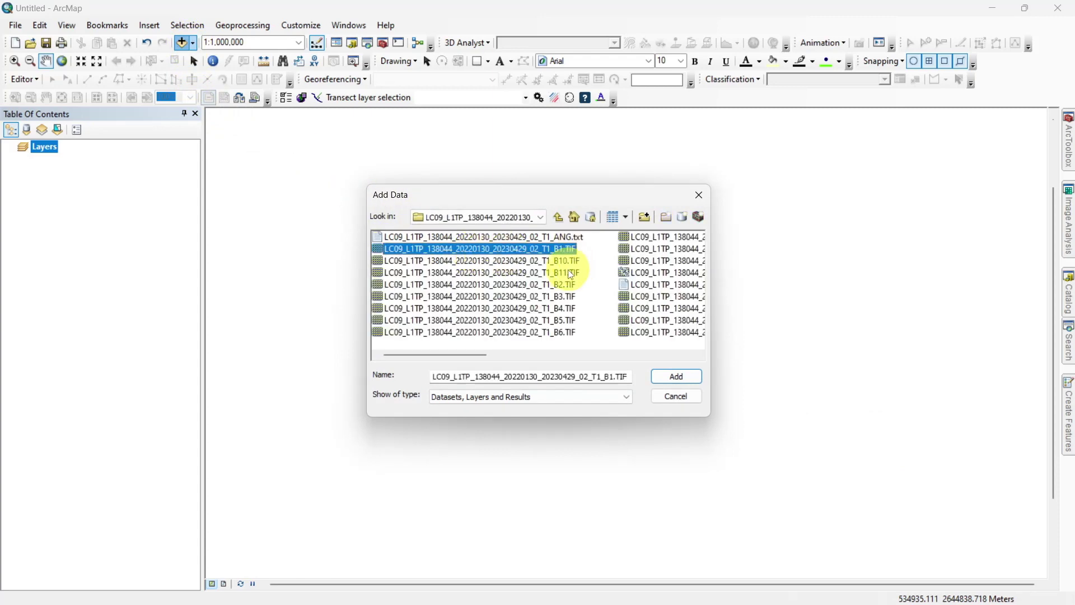
pyautogui.keyDown('ctrl'); pyautogui.click(558, 284); pyautogui.keyUp('ctrl')
pyautogui.keyDown('ctrl'); pyautogui.click(560, 297); pyautogui.keyUp('ctrl')
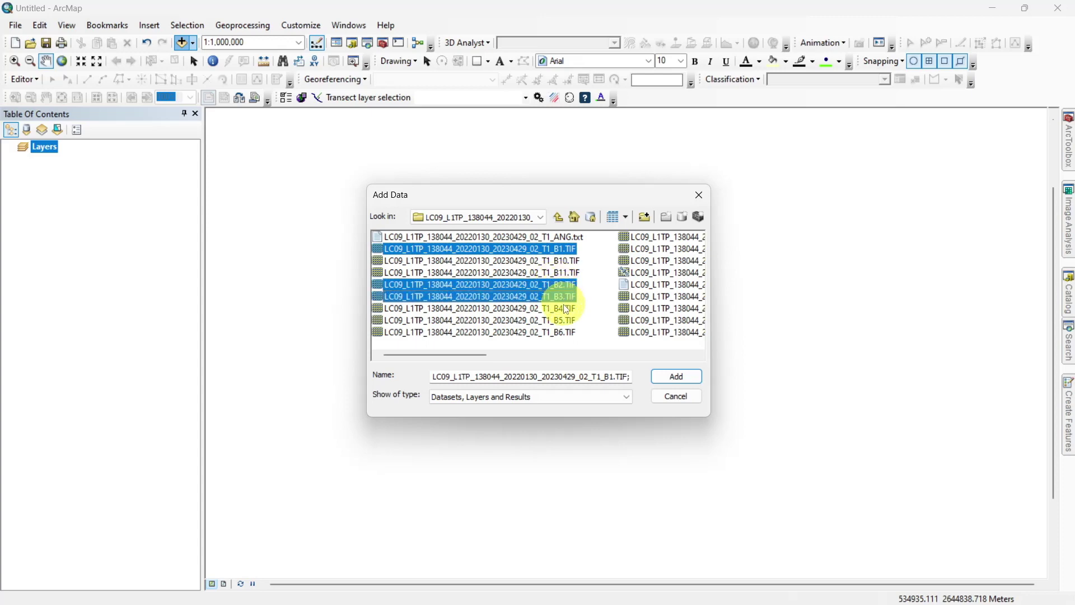
pyautogui.keyDown('ctrl'); pyautogui.click(567, 309); pyautogui.keyUp('ctrl')
pyautogui.keyDown('ctrl'); pyautogui.click(569, 321); pyautogui.keyUp('ctrl')
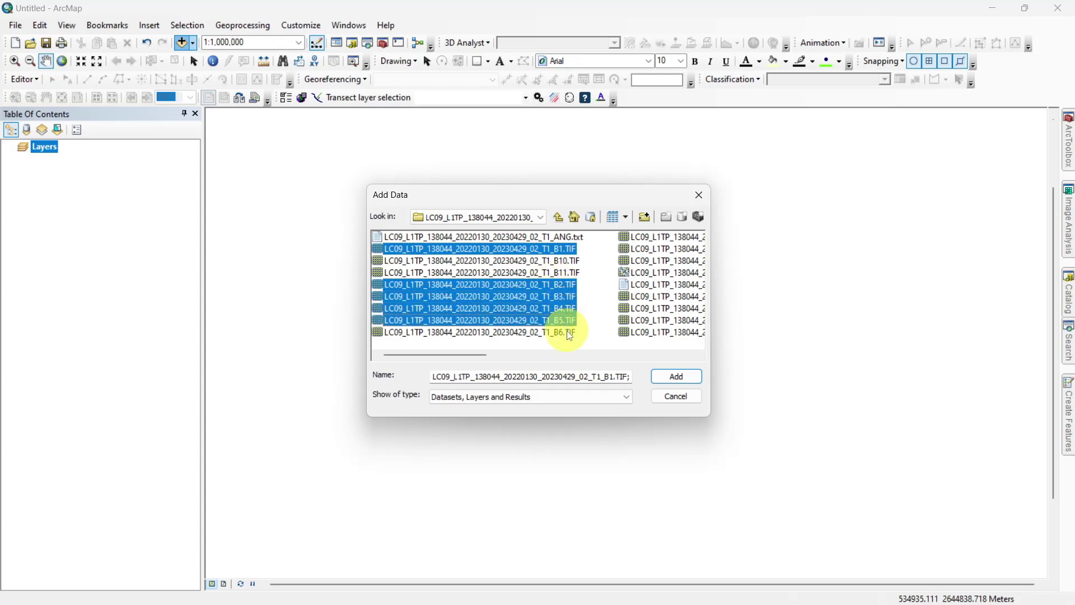
pyautogui.keyDown('ctrl'); pyautogui.click(569, 333); pyautogui.keyUp('ctrl')
pyautogui.keyDown('ctrl'); pyautogui.click(649, 237); pyautogui.keyUp('ctrl')
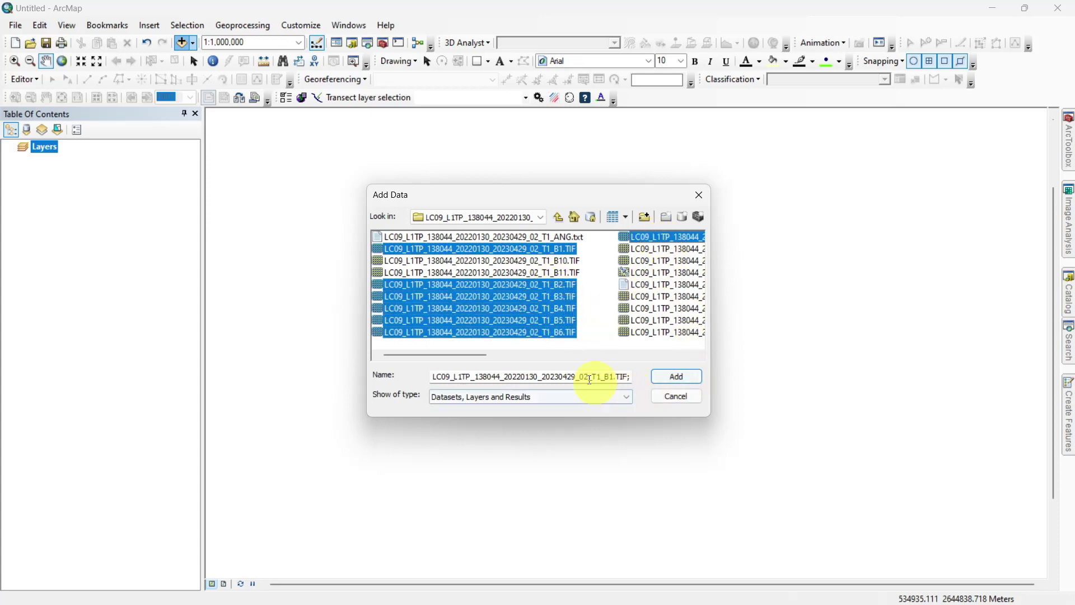
pyautogui.moveTo(472, 355); pyautogui.dragTo(576, 354)
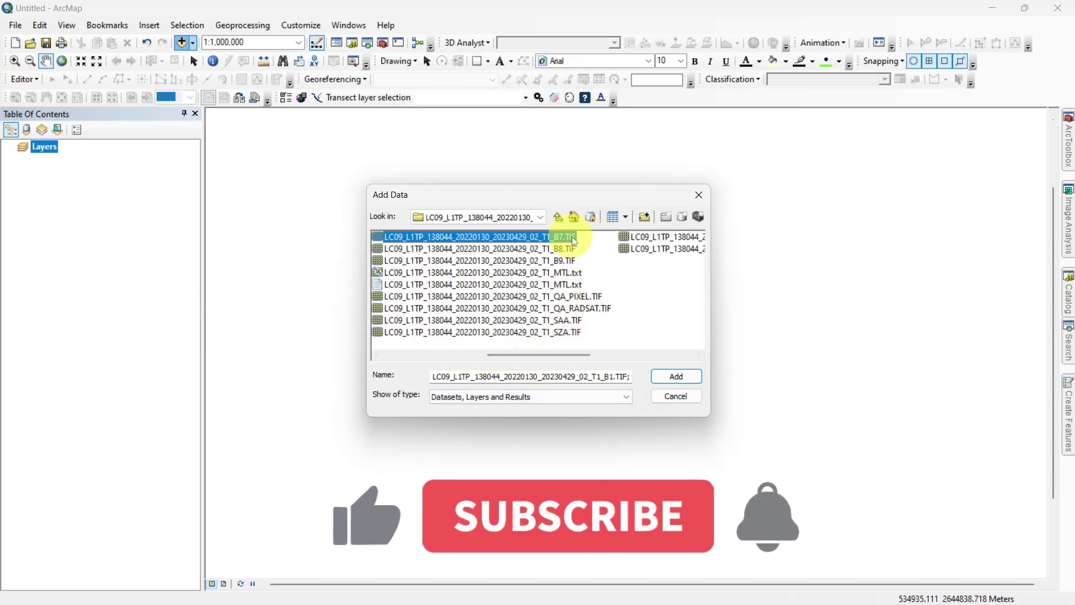
pyautogui.click(675, 376)
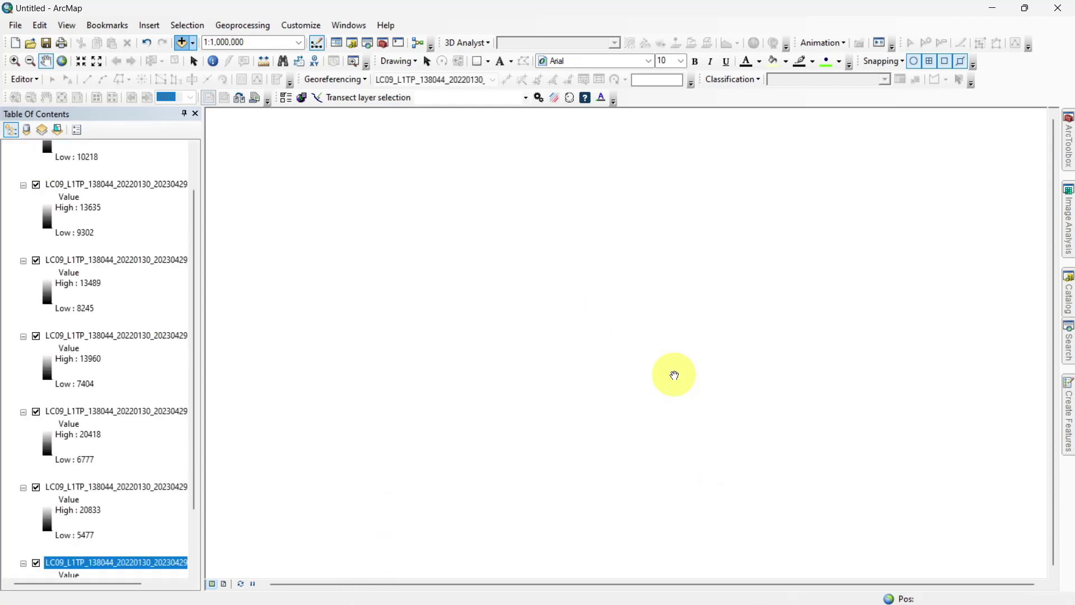
# Collapse all seven band layer legends in the Table of Contents and open tool Search.
pyautogui.scroll(3, 120, 282)
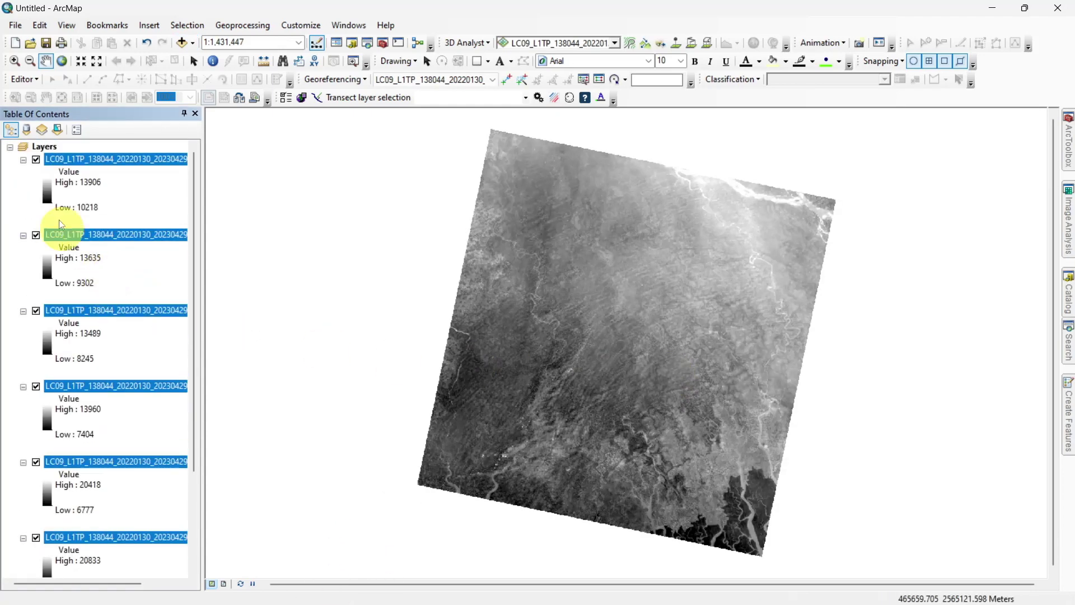
pyautogui.click(23, 159)
pyautogui.click(23, 171)
pyautogui.click(22, 184)
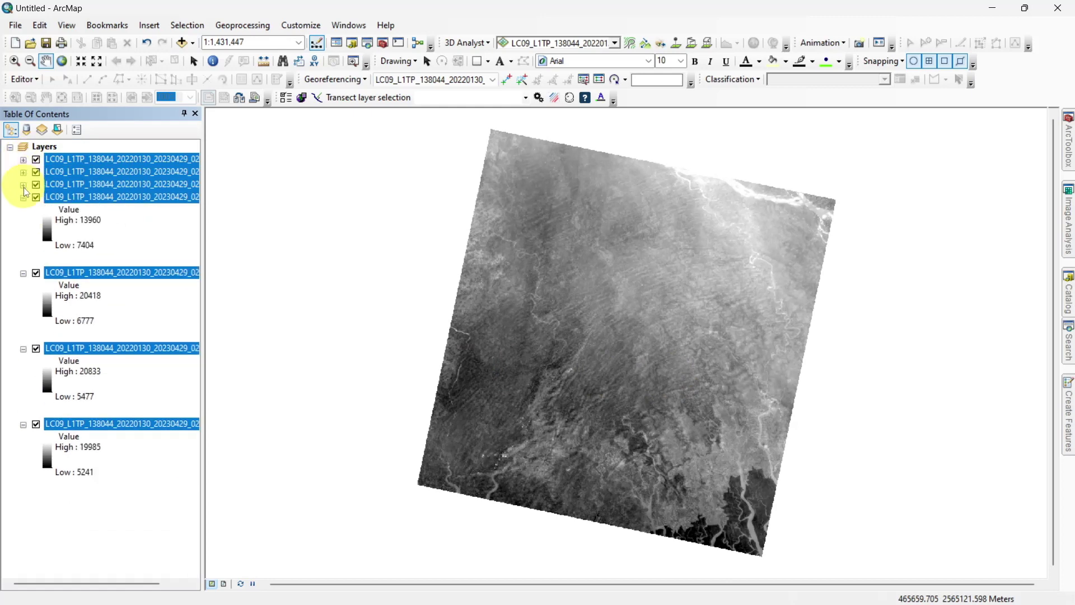
pyautogui.click(23, 196)
pyautogui.click(23, 208)
pyautogui.click(23, 221)
pyautogui.click(23, 234)
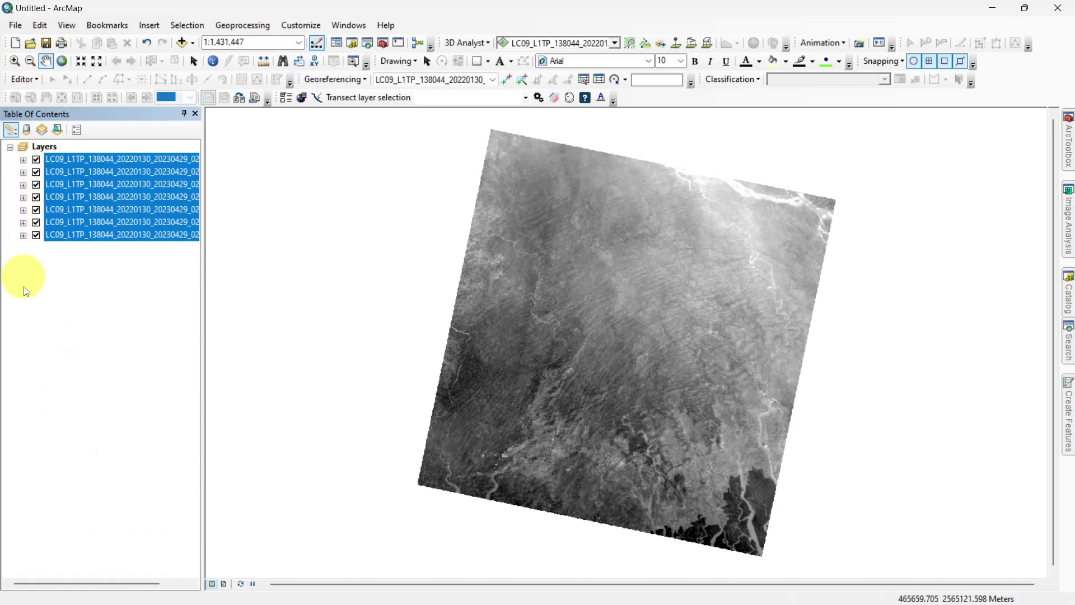
pyautogui.click(32, 297)
pyautogui.click(23, 159)
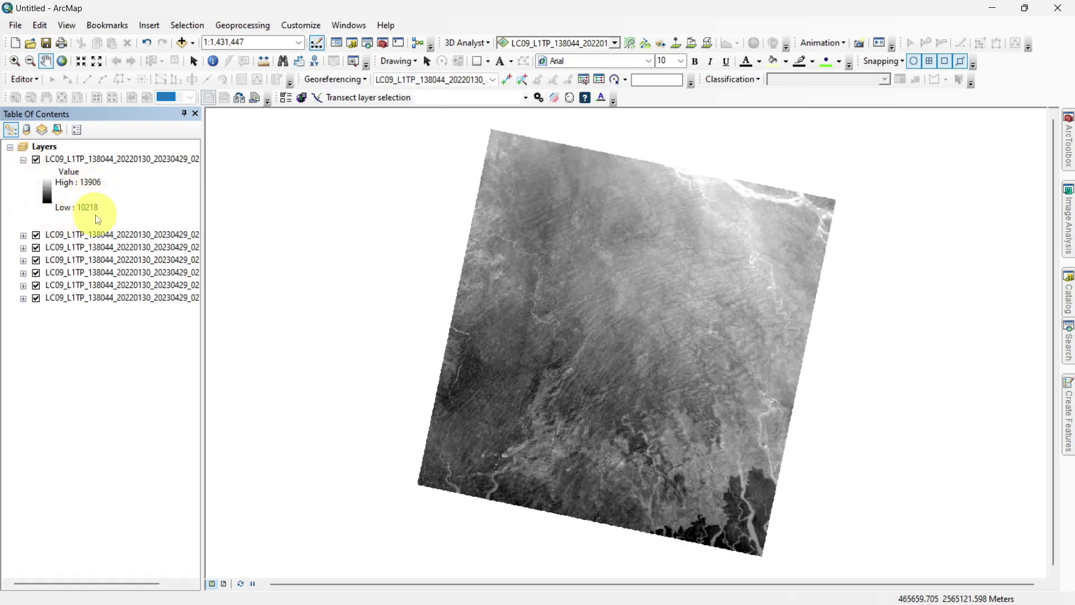
pyautogui.click(24, 161)
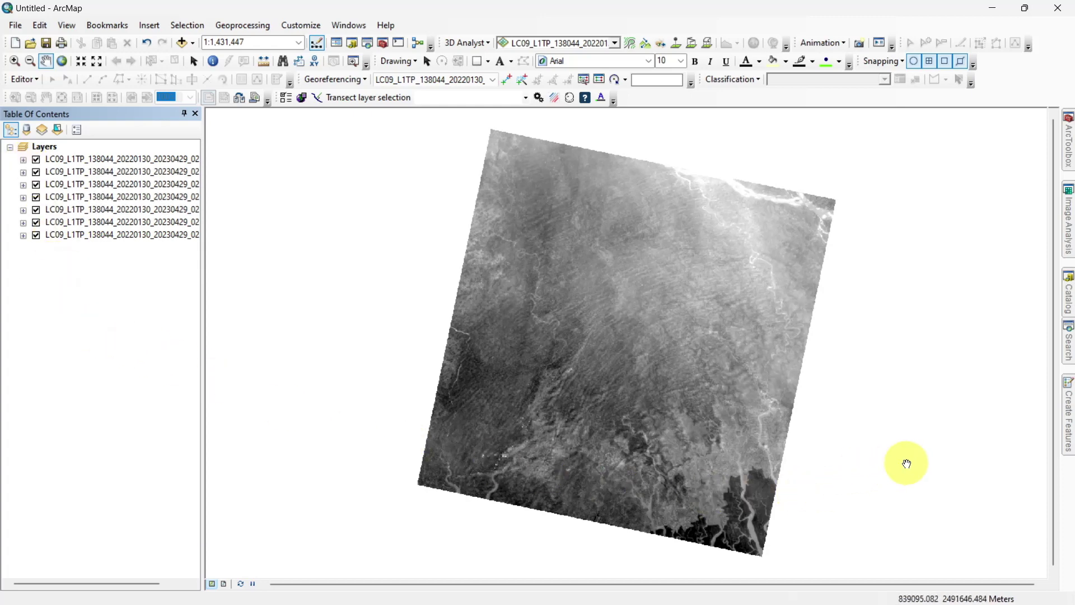
pyautogui.click(1067, 341)
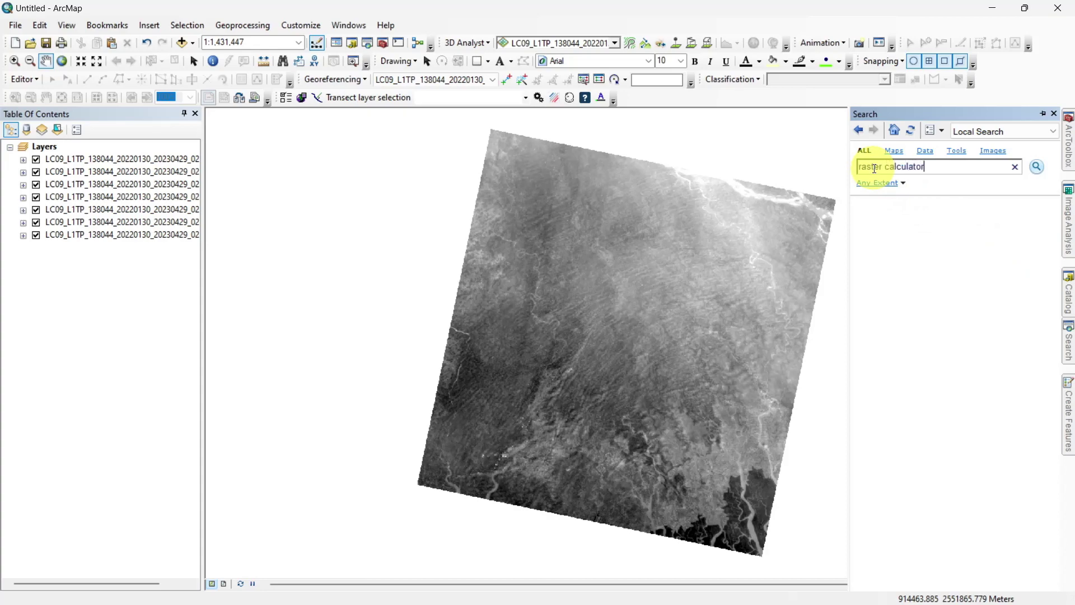
# Search for raster calculator and open the Spatial Analyst Raster Calculator as a batch tool.
pyautogui.press('Return')
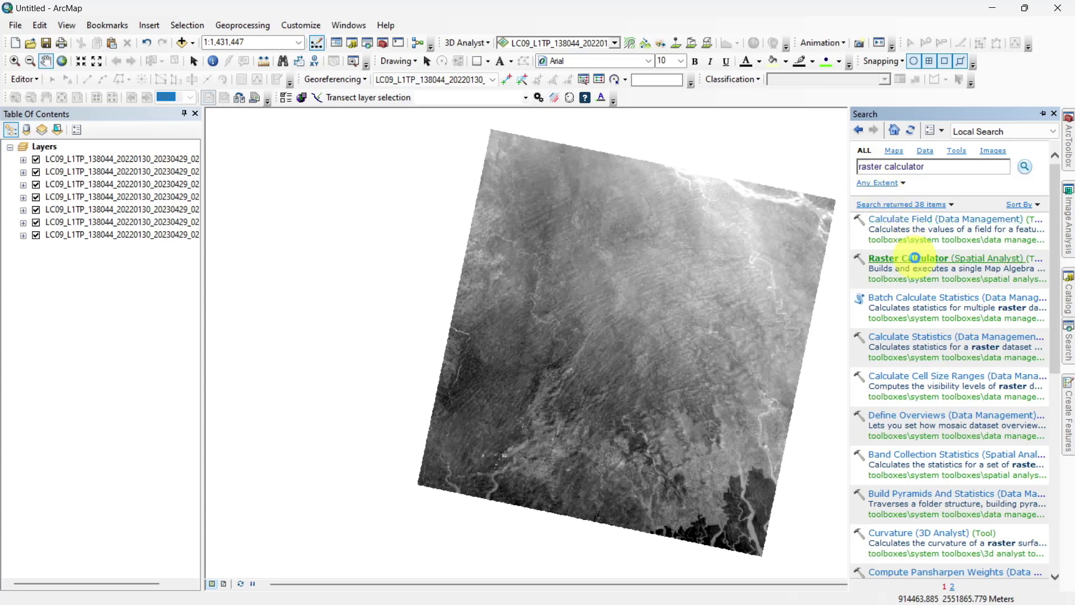
pyautogui.click(917, 259)
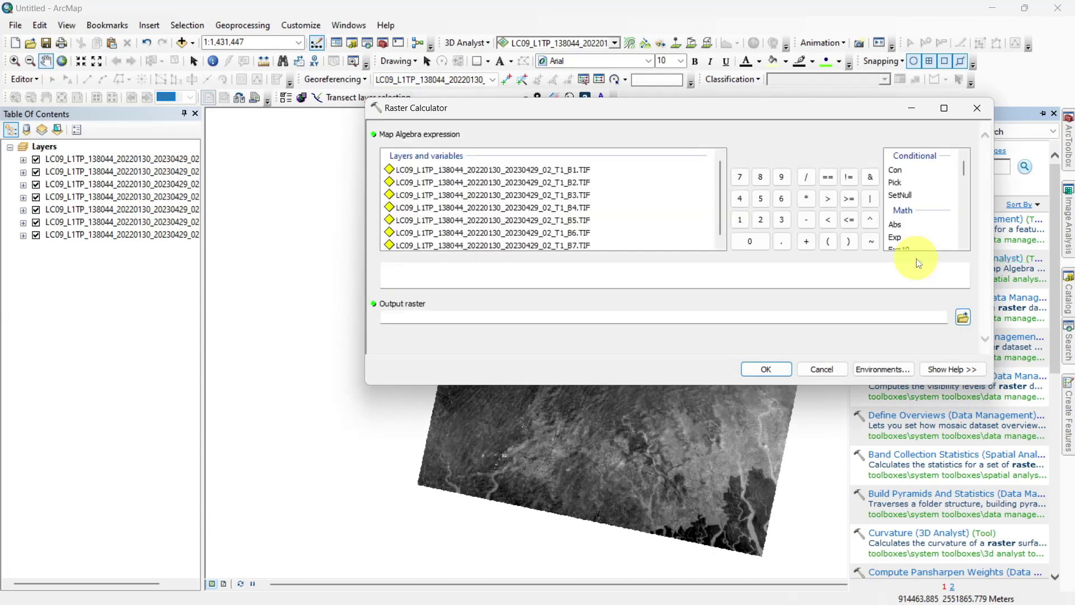
pyautogui.moveTo(653, 384); pyautogui.dragTo(650, 485)
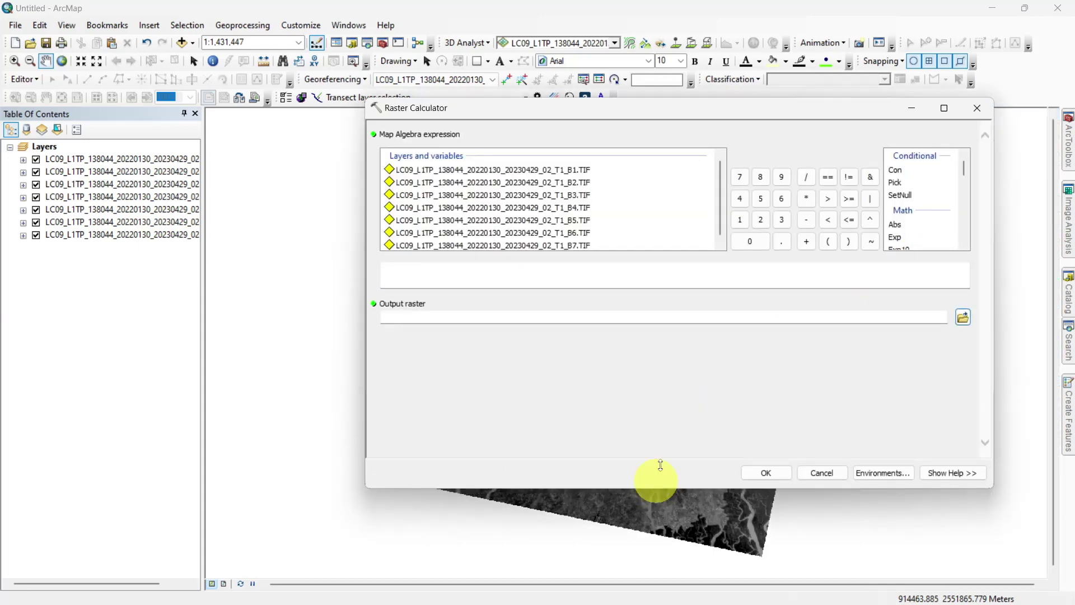
pyautogui.moveTo(693, 110); pyautogui.dragTo(517, 108)
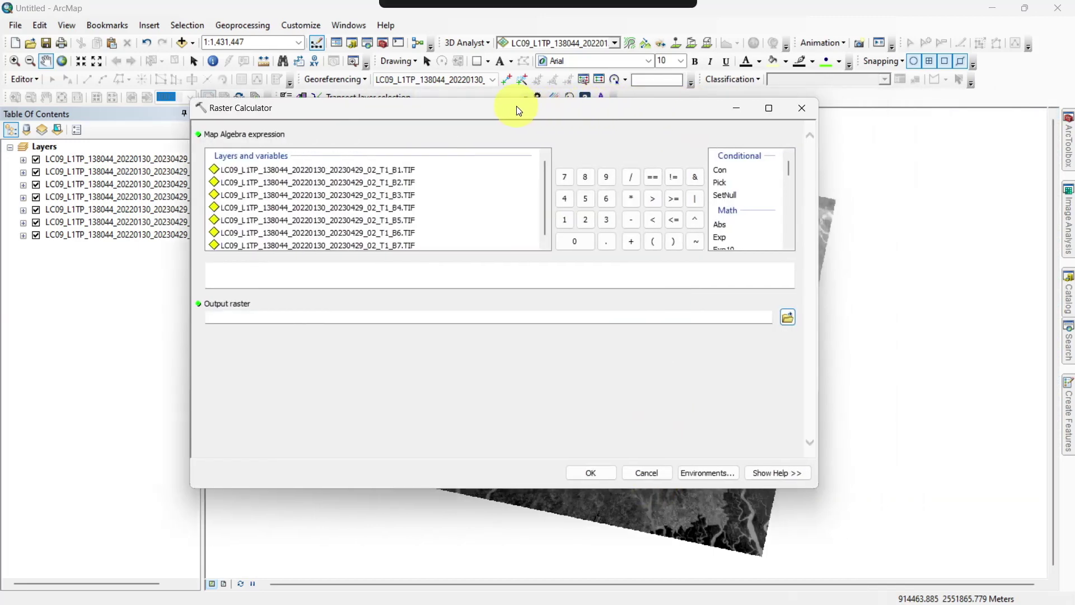
pyautogui.click(457, 275)
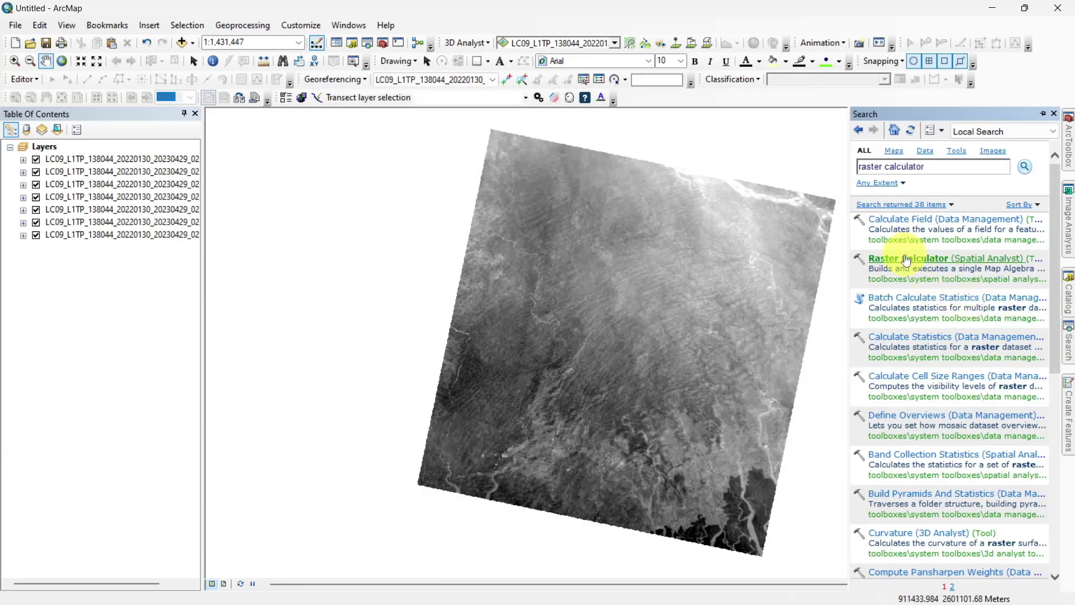
pyautogui.rightClick(905, 259)
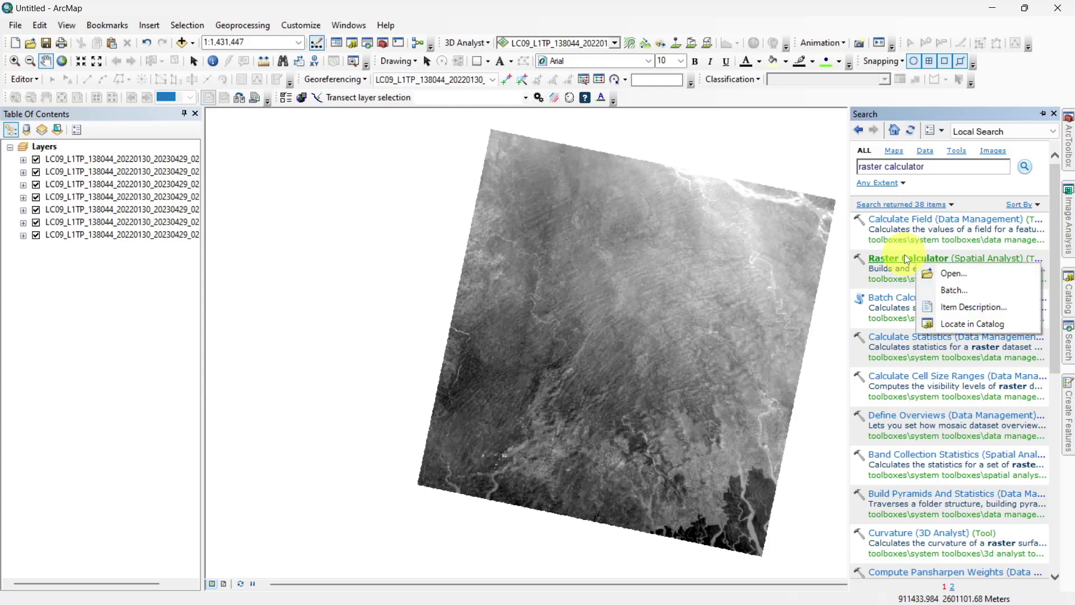
pyautogui.click(955, 291)
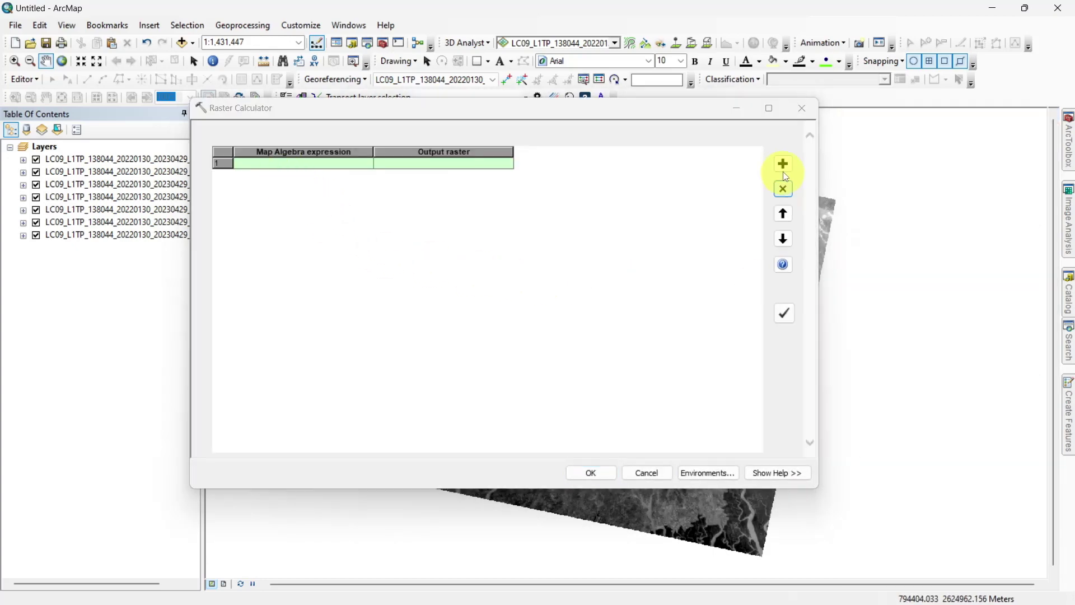
# Add six rows for seven in total, then open row 1's Map Algebra expression editor.
pyautogui.click(783, 167)
pyautogui.click(783, 168)
pyautogui.click(783, 167)
pyautogui.click(782, 166)
pyautogui.click(782, 167)
pyautogui.click(783, 167)
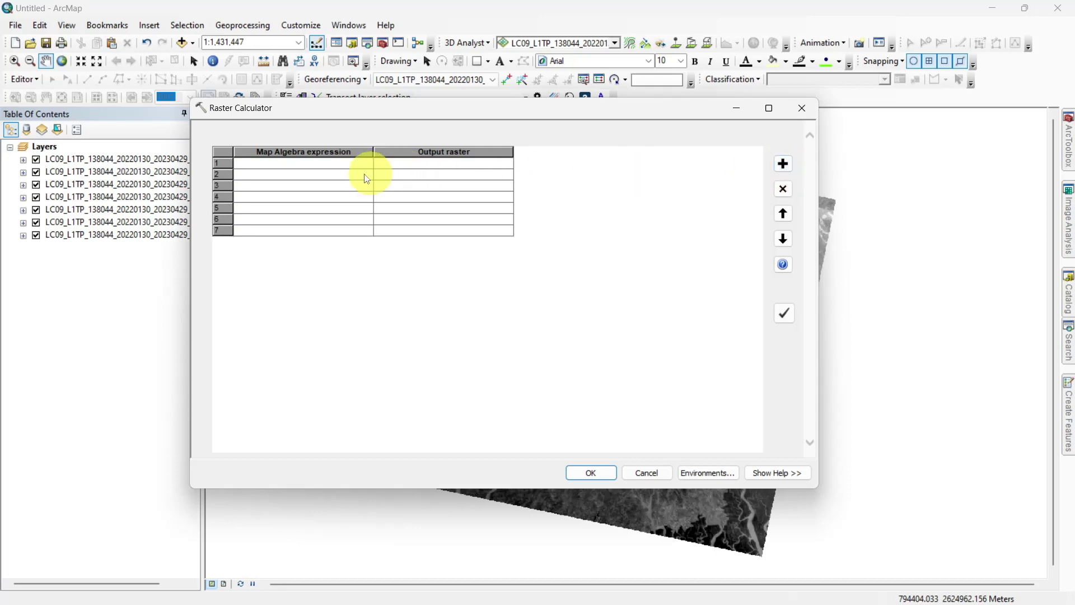
pyautogui.click(324, 164)
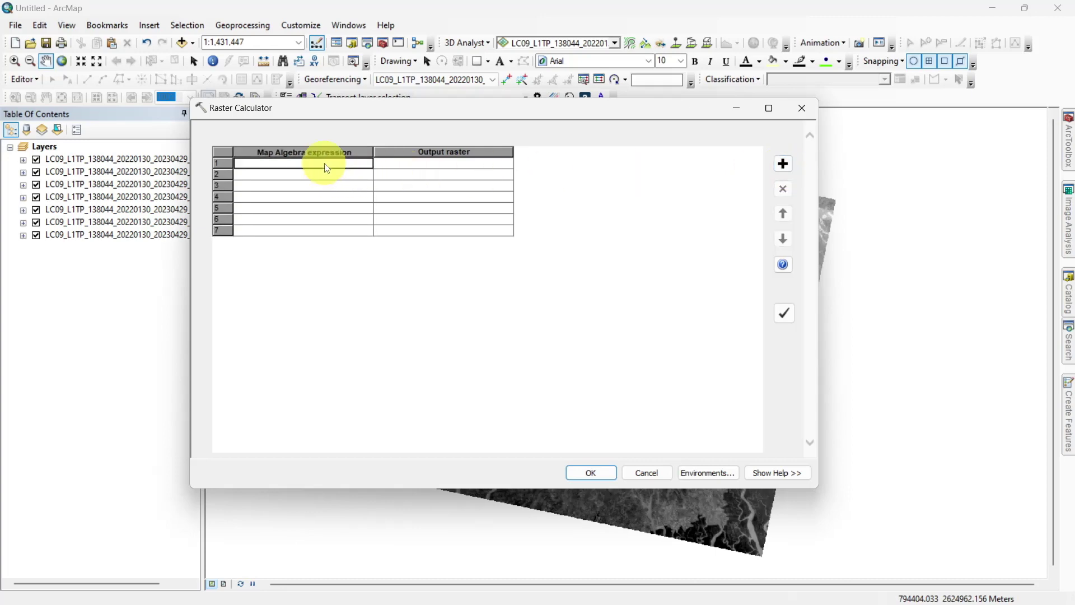
pyautogui.doubleClick(326, 166)
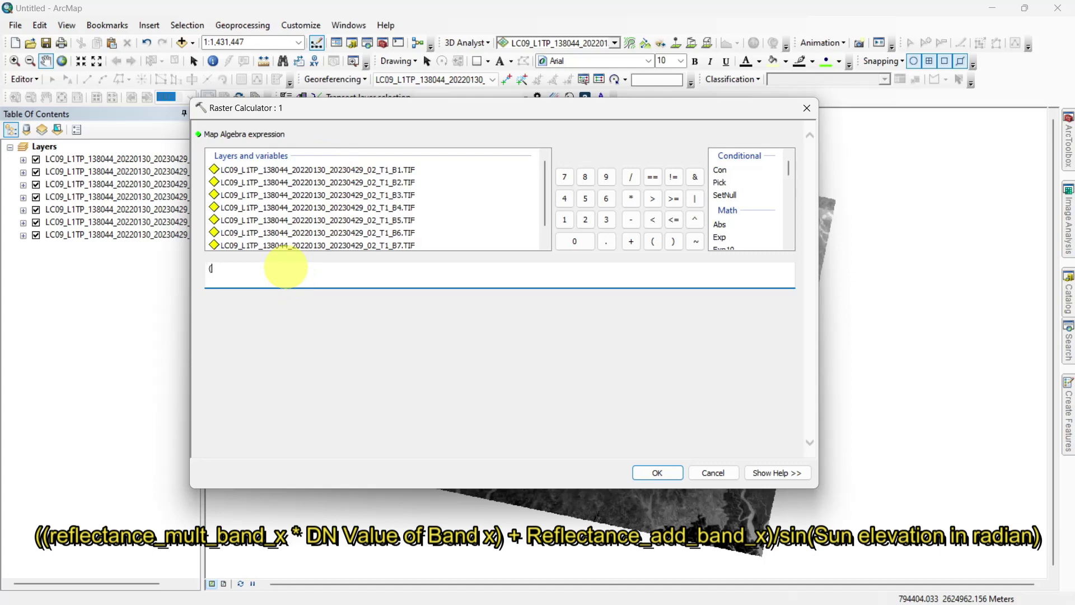
# Start the expression with the 0.00002 multiplier from E6 times the band 1 raster, then a plus.
pyautogui.hotkey('alt', 'Tab')
pyautogui.click(290, 238)
pyautogui.rightClick(298, 241)
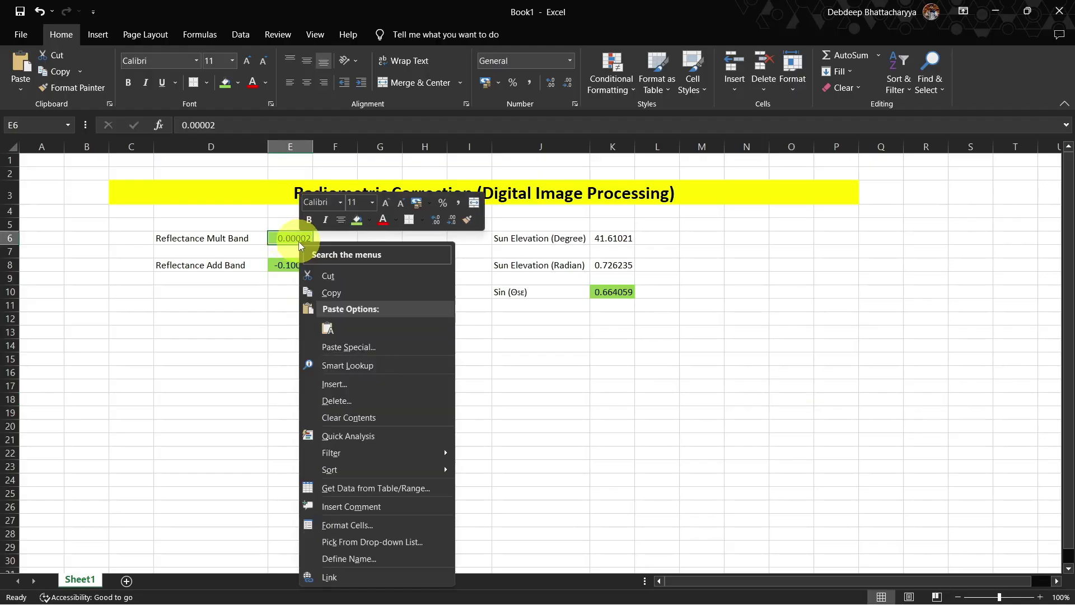
pyautogui.click(315, 291)
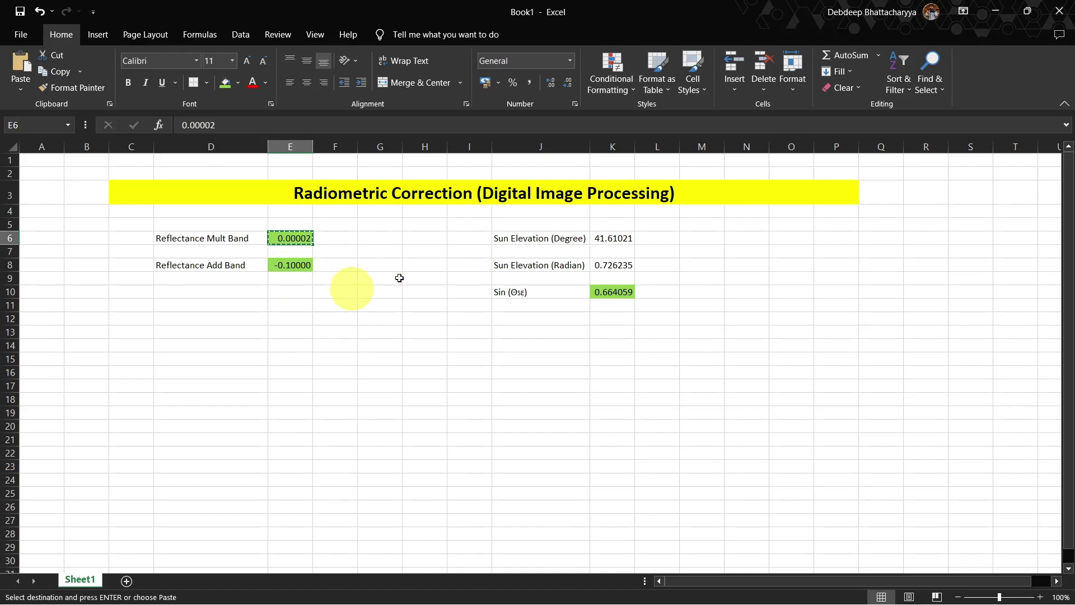
pyautogui.click(992, 11)
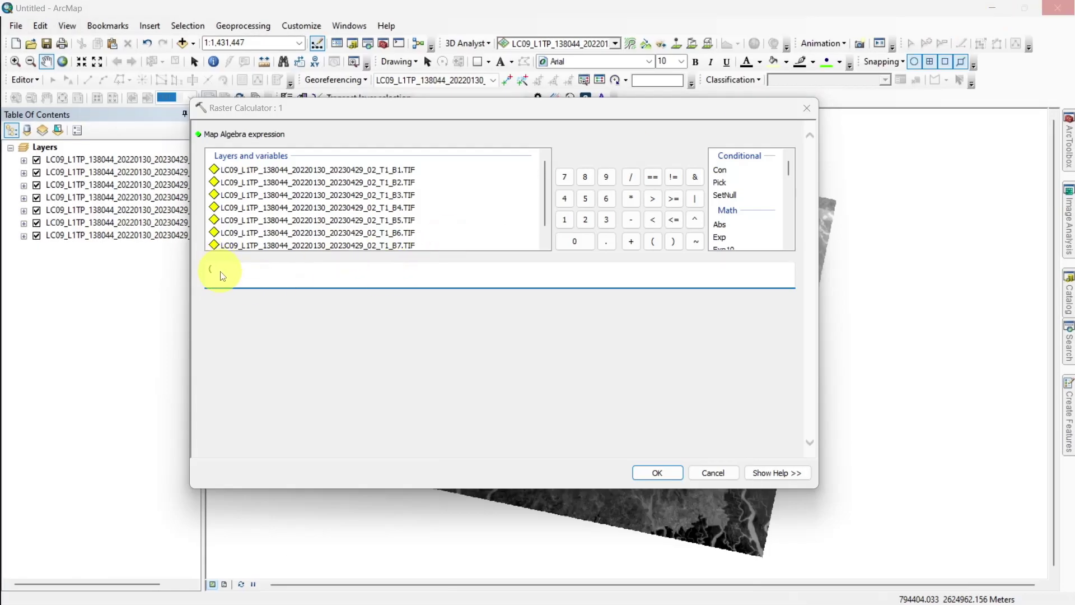
pyautogui.rightClick(234, 285)
pyautogui.click(254, 347)
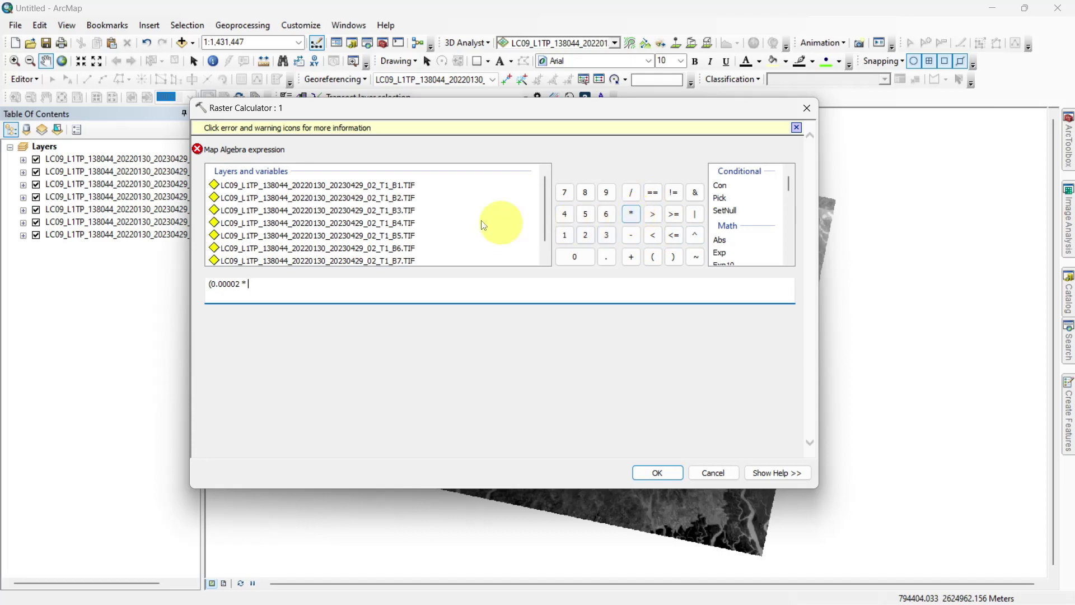
pyautogui.click(388, 188)
pyautogui.doubleClick(389, 188)
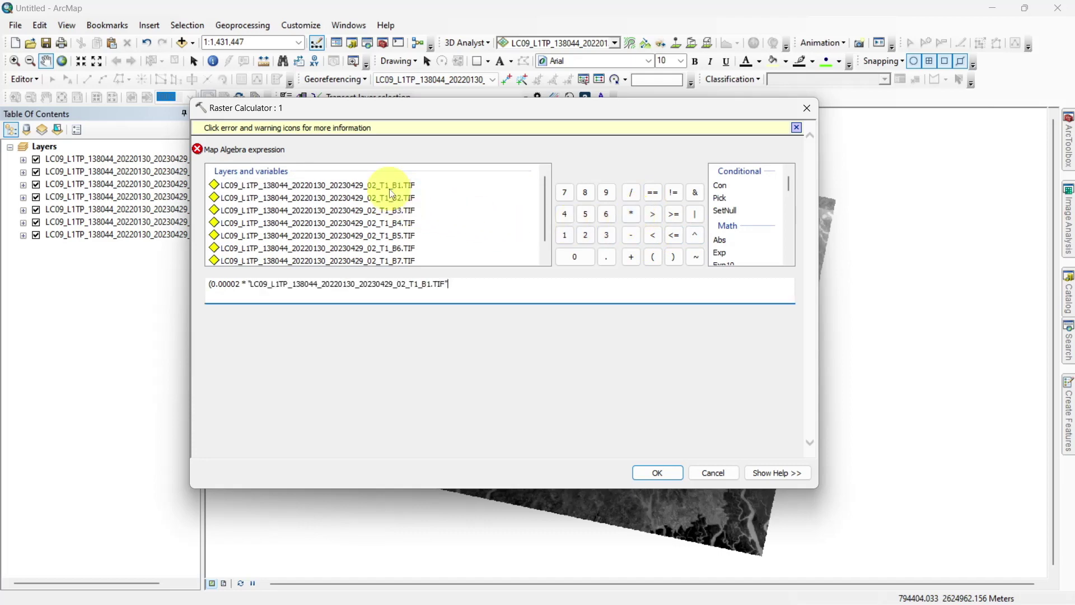
pyautogui.click(678, 259)
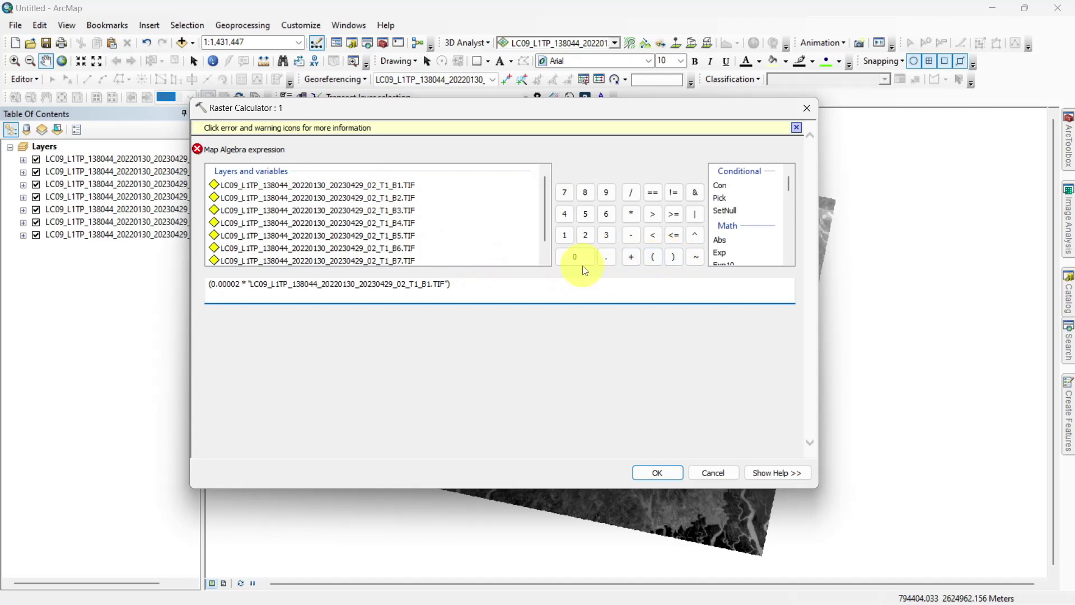
pyautogui.click(630, 257)
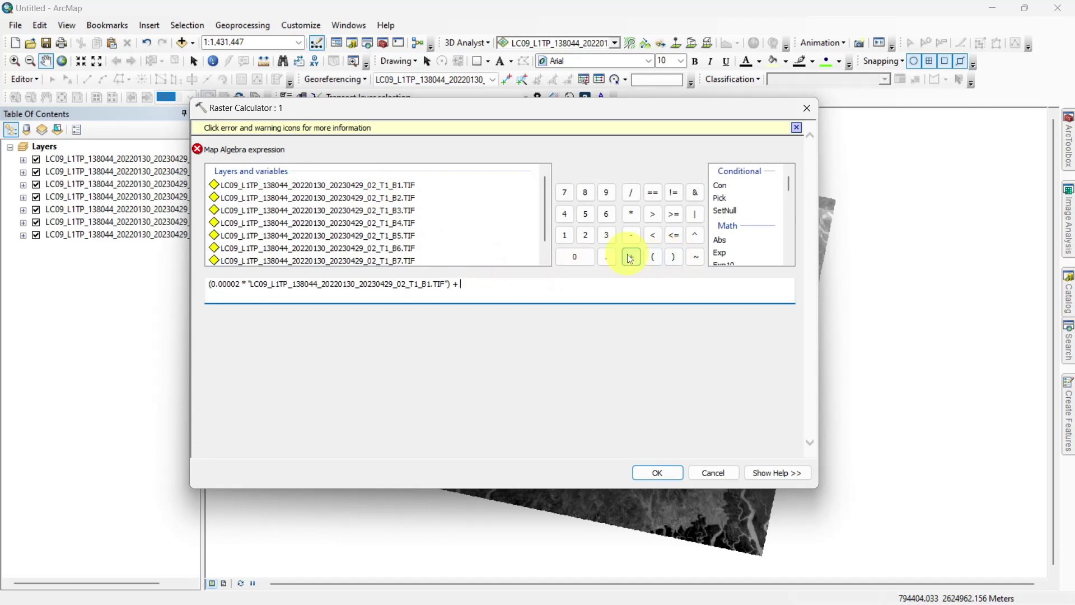
# Append the -0.10000 add value from E8 and wrap the term in brackets.
pyautogui.hotkey('alt', 'Tab')
pyautogui.click(305, 266)
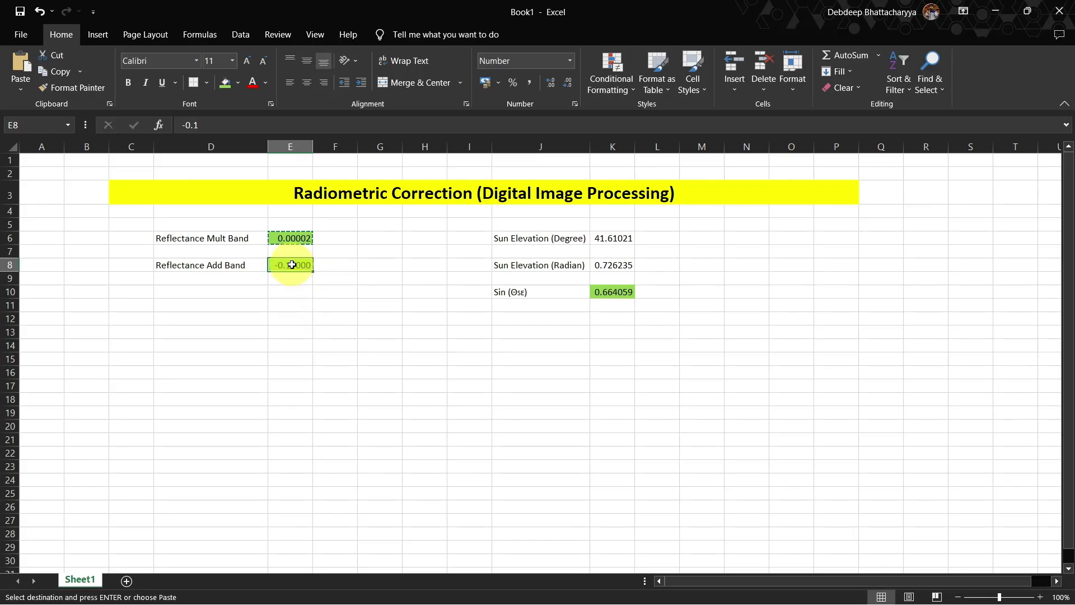
pyautogui.rightClick(291, 264)
pyautogui.click(323, 310)
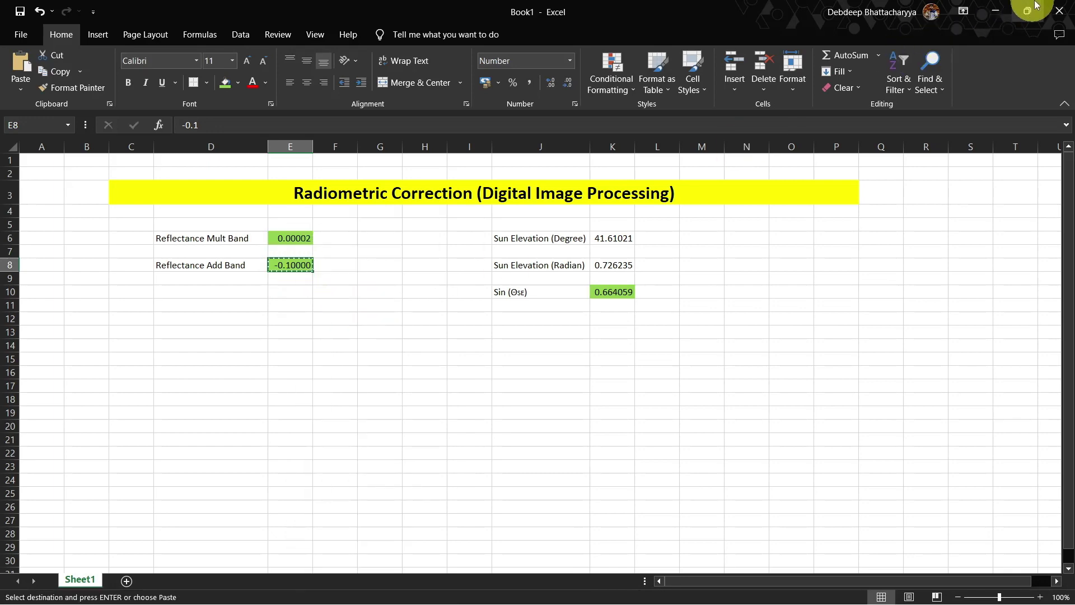
pyautogui.click(996, 10)
pyautogui.click(511, 283)
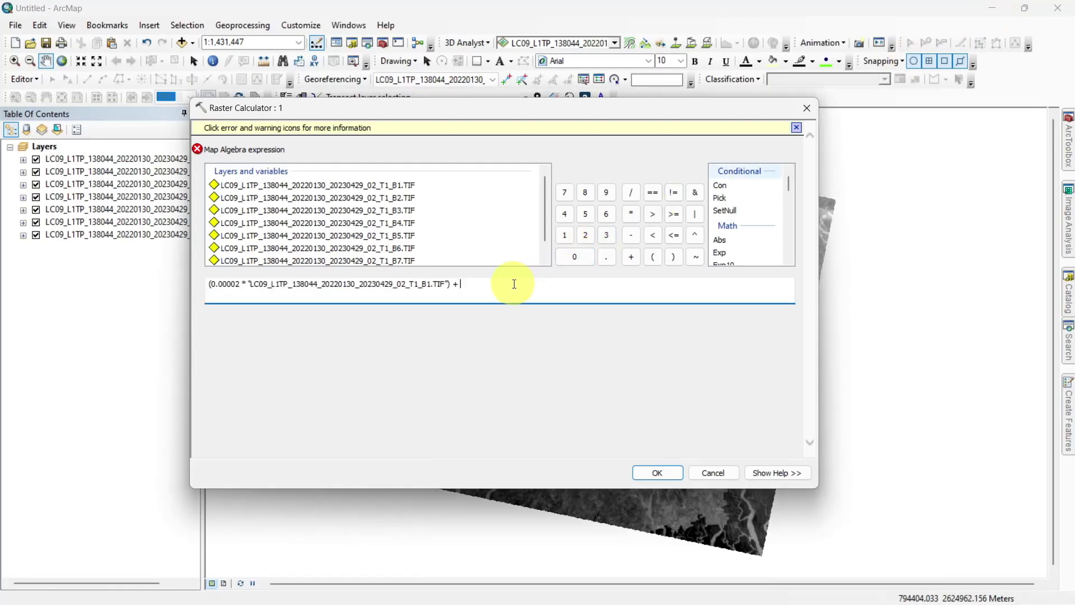
pyautogui.rightClick(496, 284)
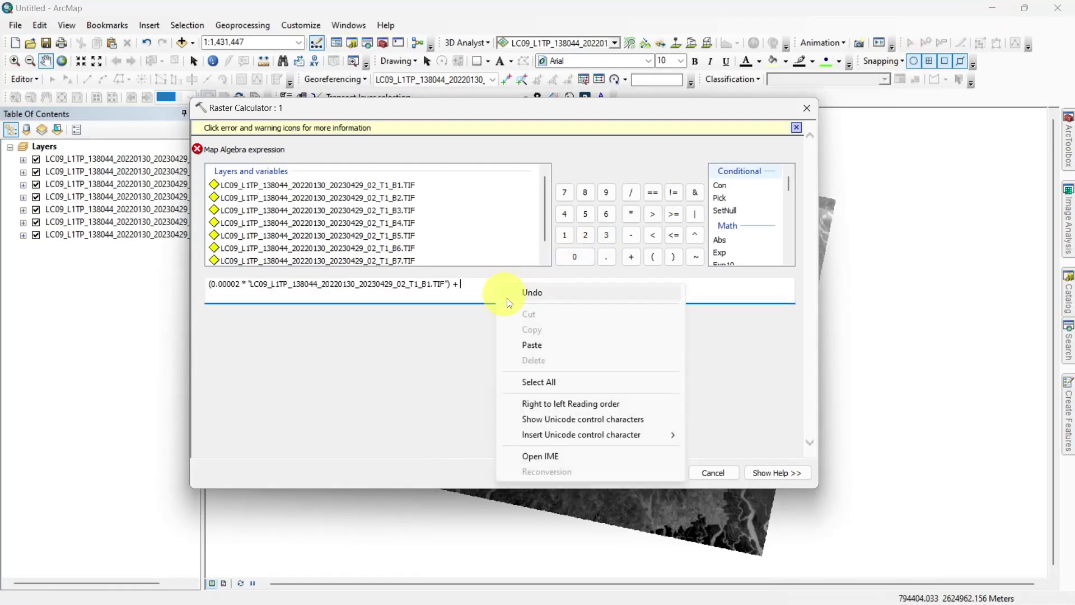
pyautogui.click(531, 343)
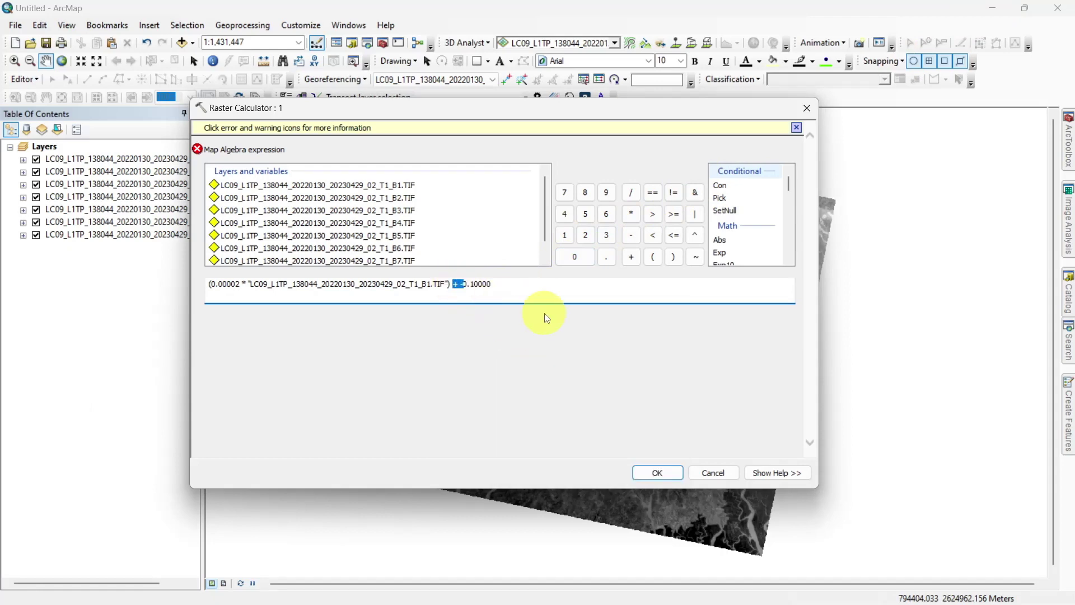
pyautogui.click(467, 283)
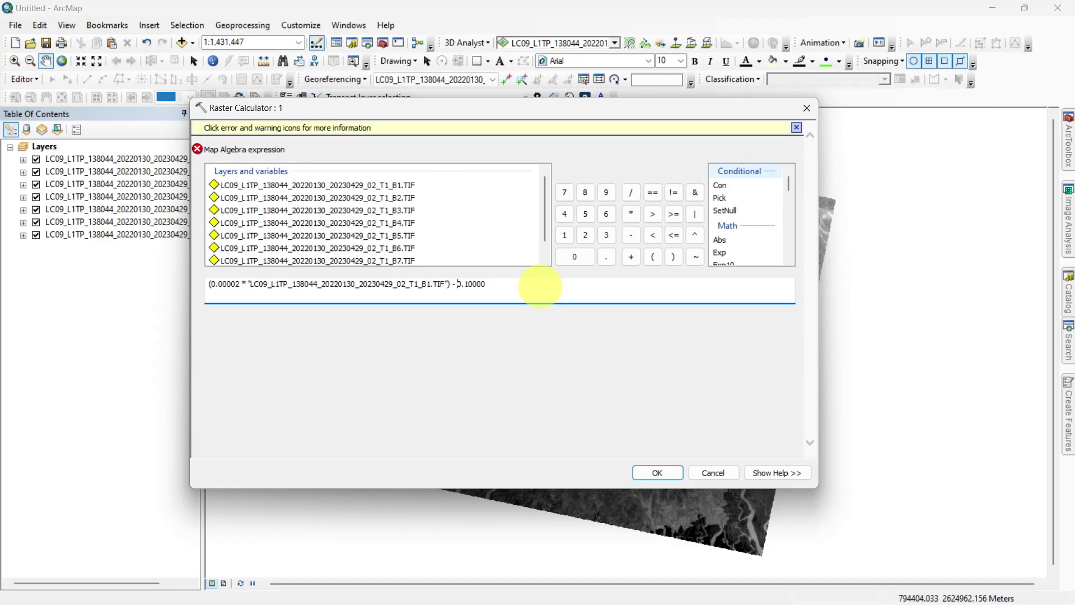
pyautogui.click(673, 256)
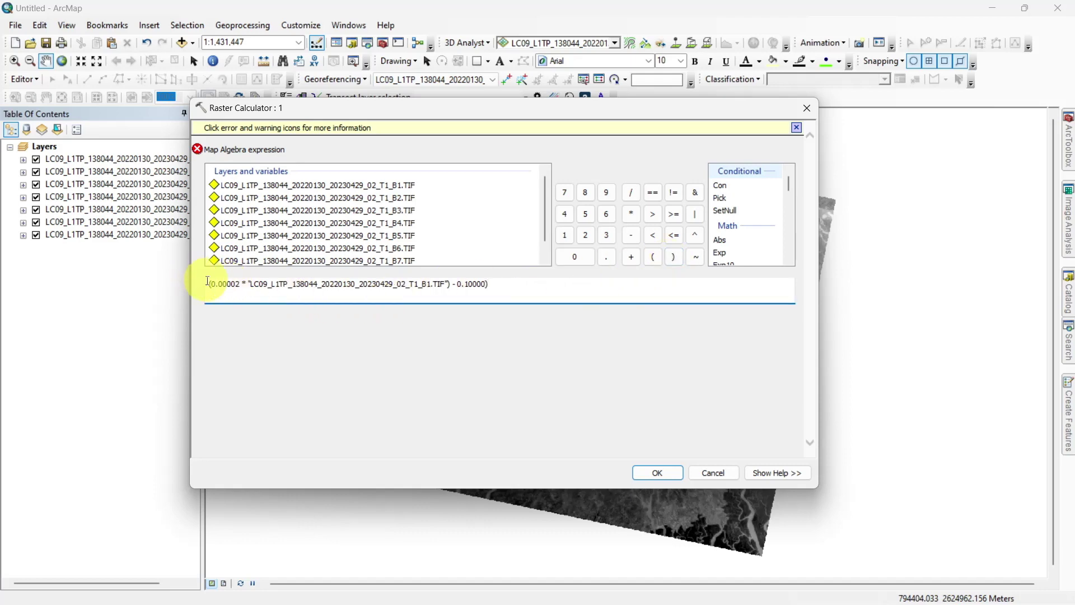
pyautogui.click(652, 256)
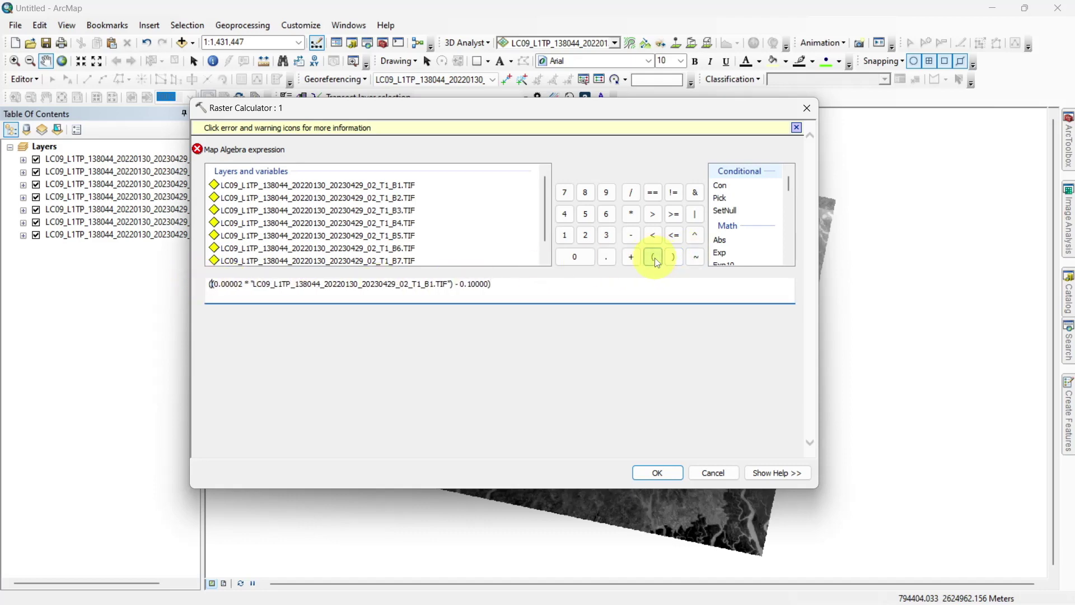
pyautogui.click(680, 283)
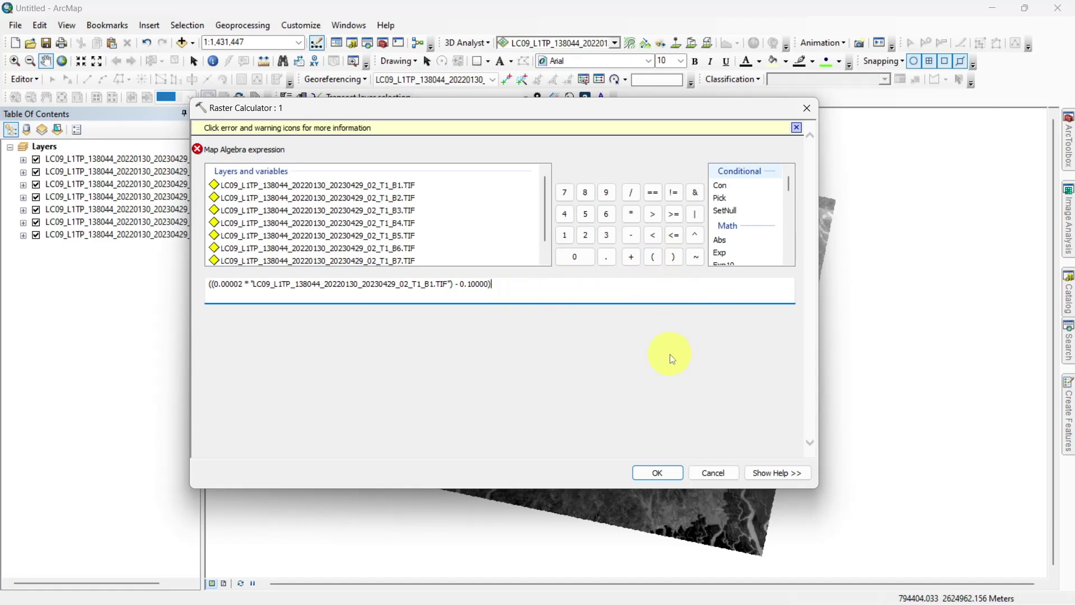
# Divide by the 0.664059426 sine value from K10 and accept row 1's expression.
pyautogui.click(634, 194)
pyautogui.hotkey('alt', 'Tab')
pyautogui.rightClick(618, 292)
pyautogui.click(639, 310)
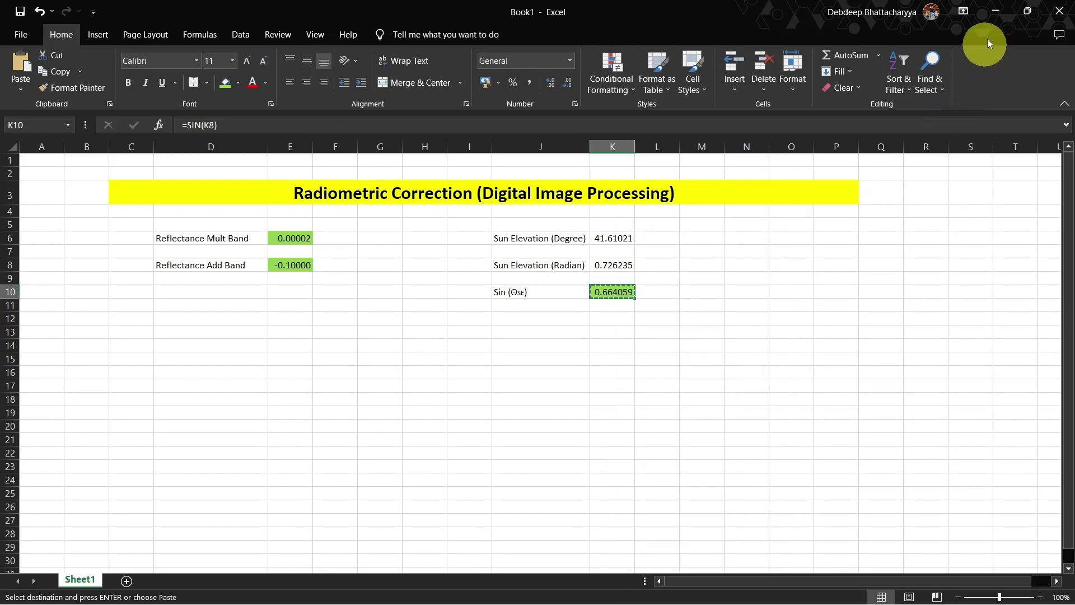
pyautogui.click(994, 11)
pyautogui.click(512, 286)
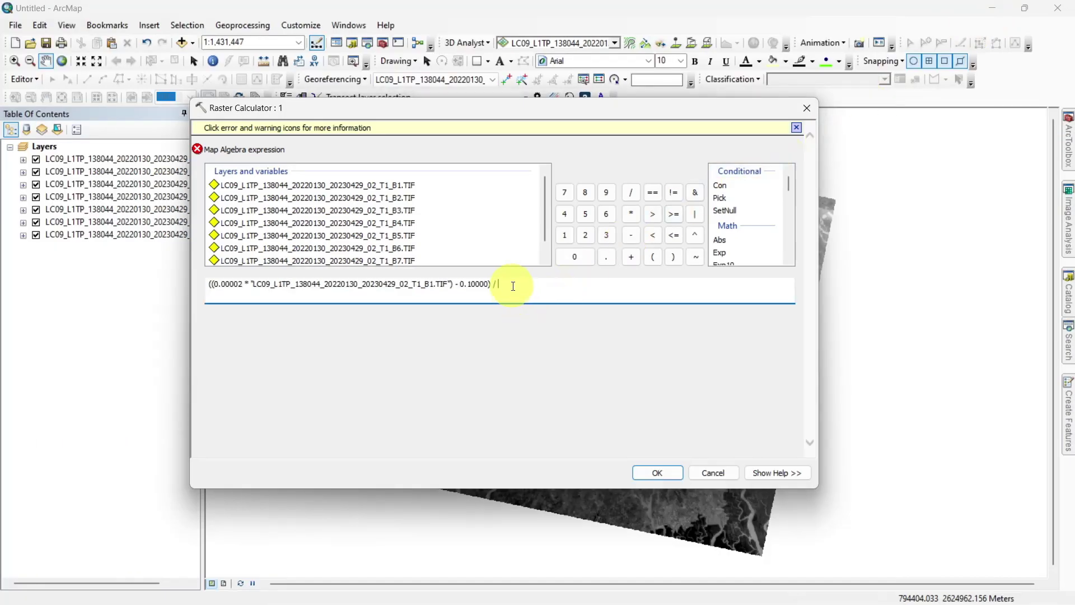
pyautogui.rightClick(512, 287)
pyautogui.click(549, 347)
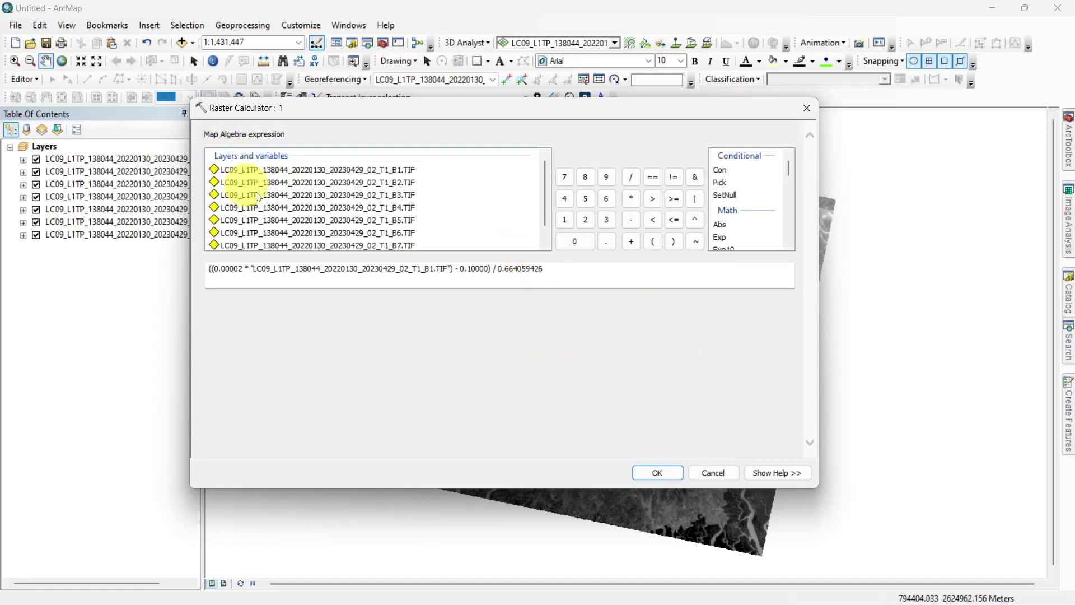
pyautogui.click(657, 473)
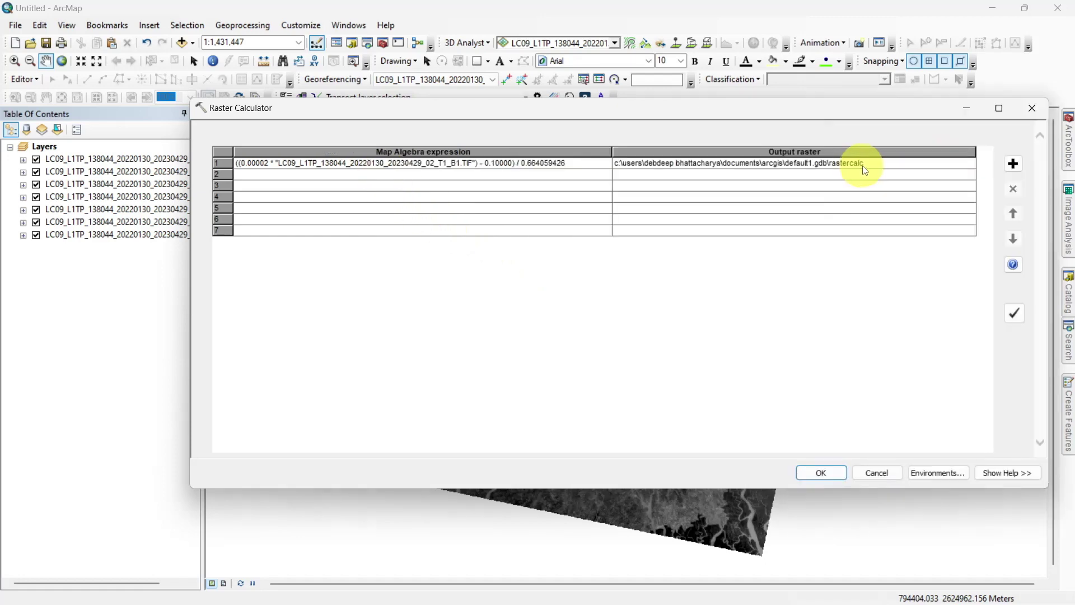
# Create a 'Radiometric Correction' folder inside Data as the location for row 1's output.
pyautogui.rightClick(862, 165)
pyautogui.click(882, 171)
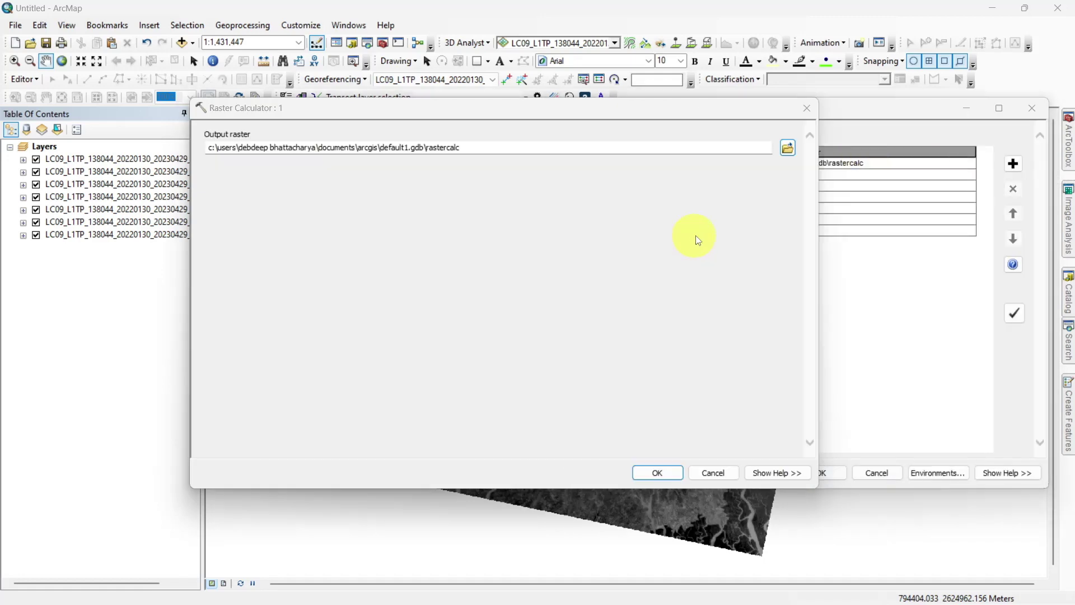
pyautogui.click(786, 148)
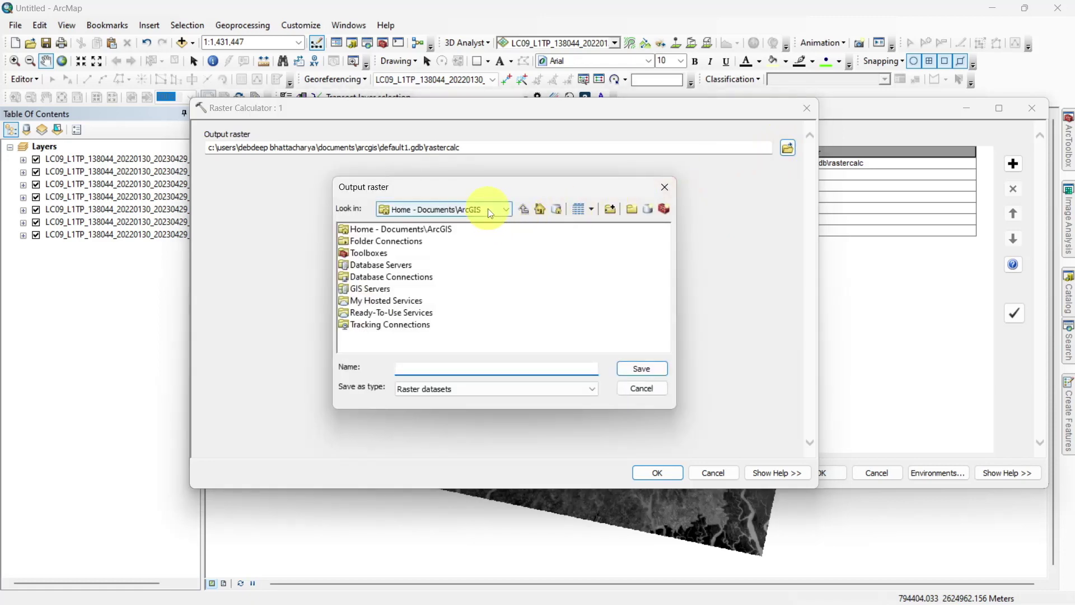
pyautogui.click(490, 212)
pyautogui.click(511, 268)
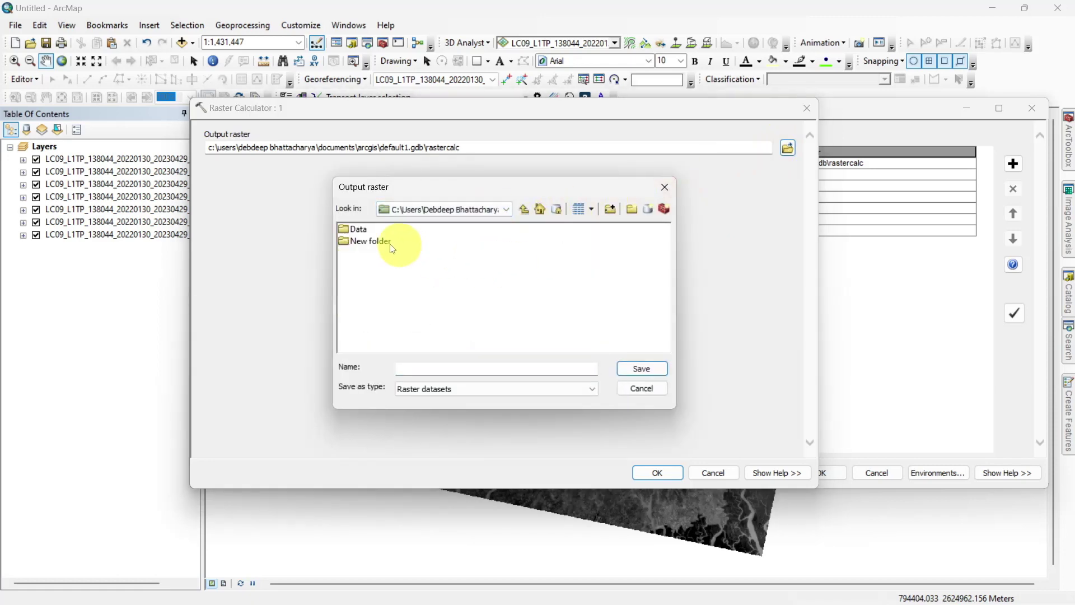
pyautogui.doubleClick(358, 230)
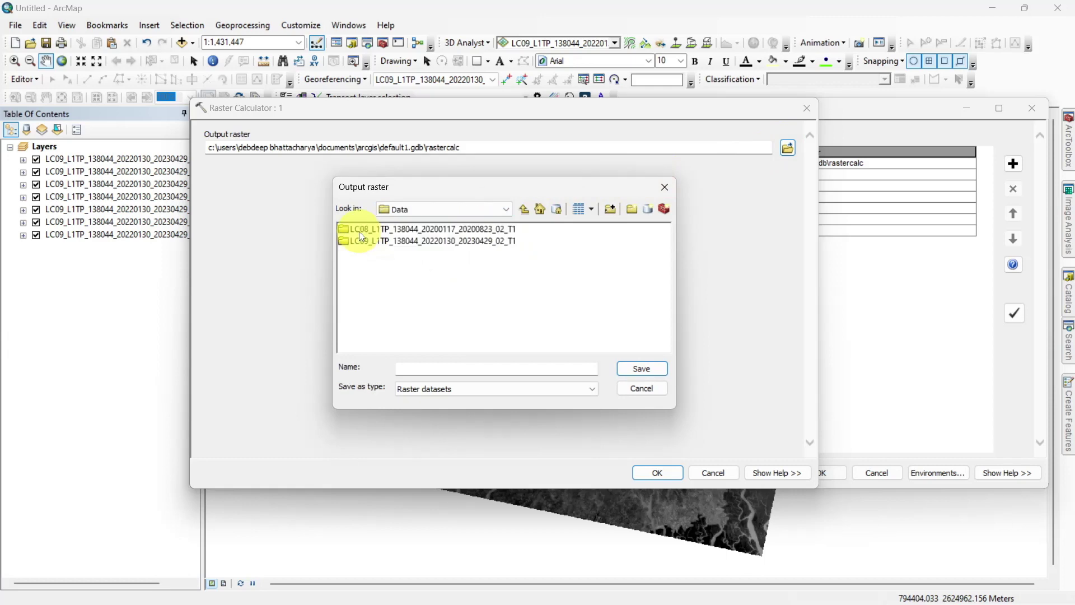
pyautogui.click(631, 209)
pyautogui.write('Radiometric Correction')
pyautogui.press('Return')
# Set row 1's output to Radiometric_Band1.tif in that folder and confirm the row.
pyautogui.doubleClick(395, 253)
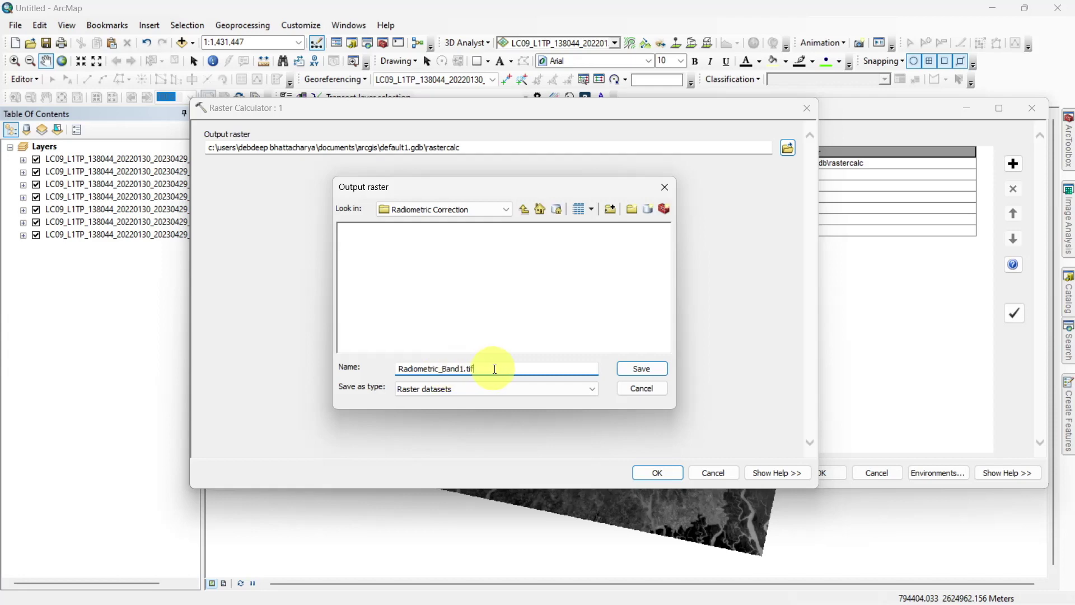
pyautogui.click(638, 367)
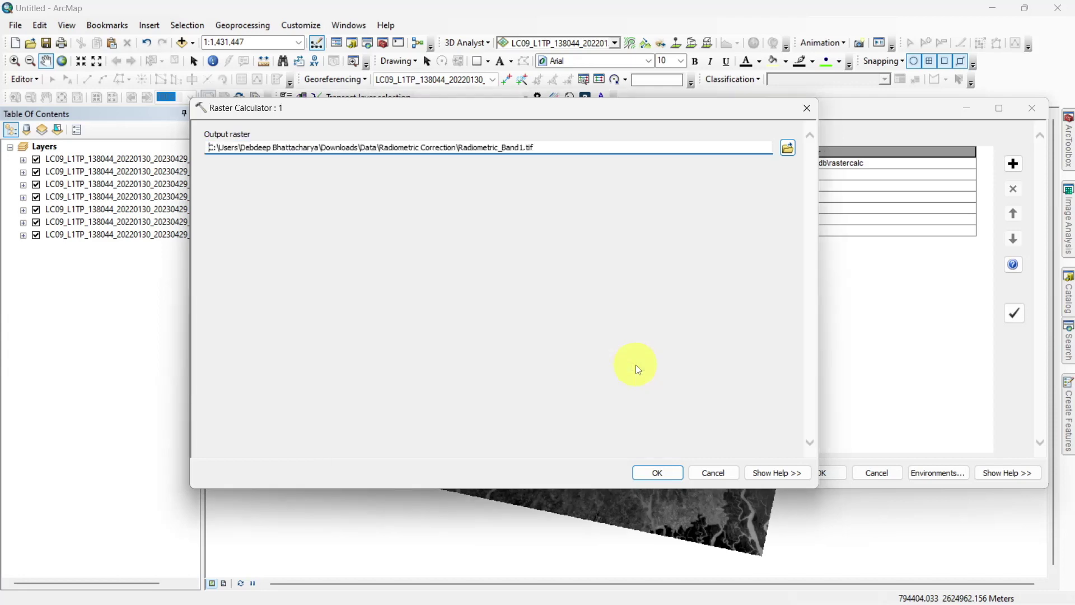
pyautogui.click(646, 470)
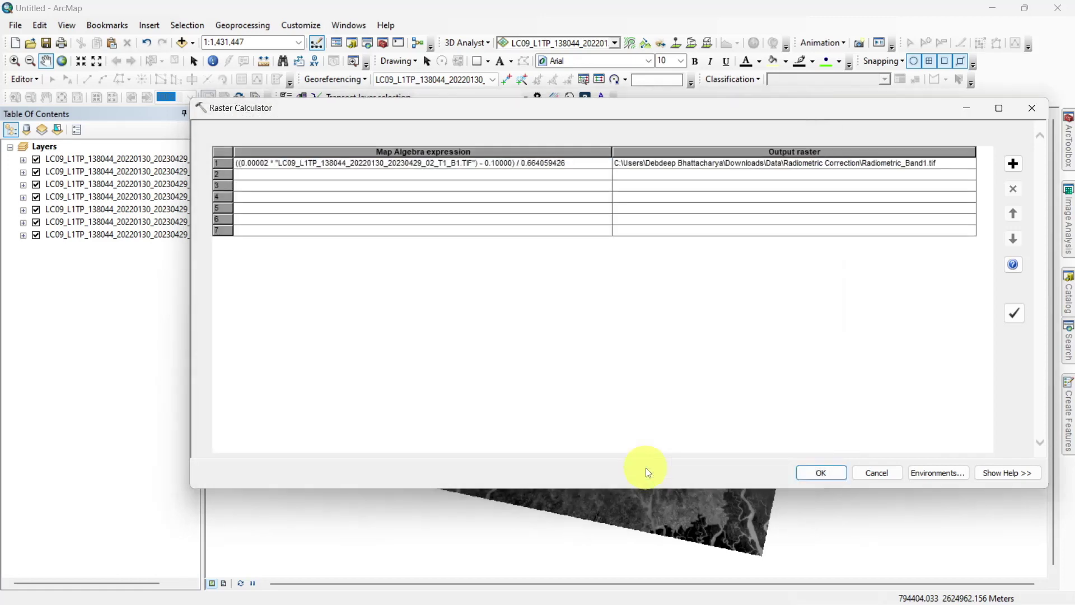
# Fill row 1's expression and output path down into rows 2–7.
pyautogui.rightClick(467, 166)
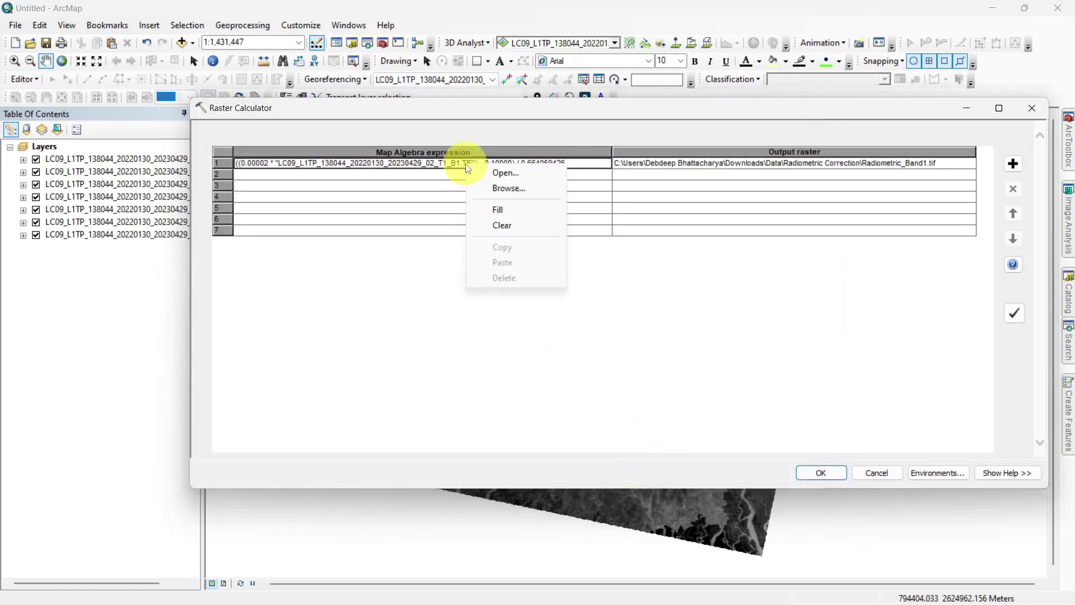
pyautogui.click(496, 208)
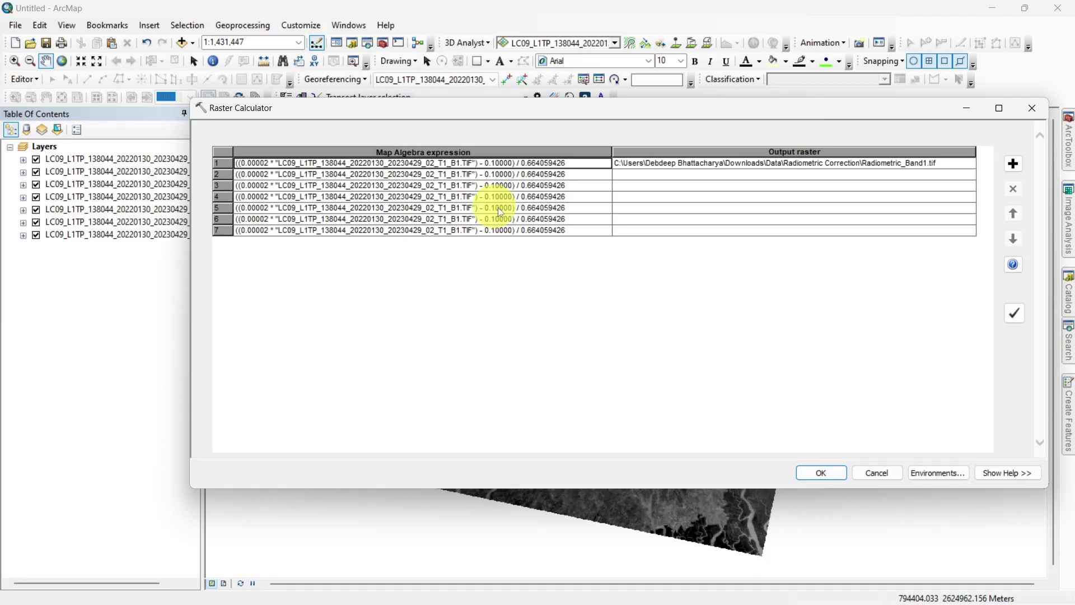
pyautogui.rightClick(667, 164)
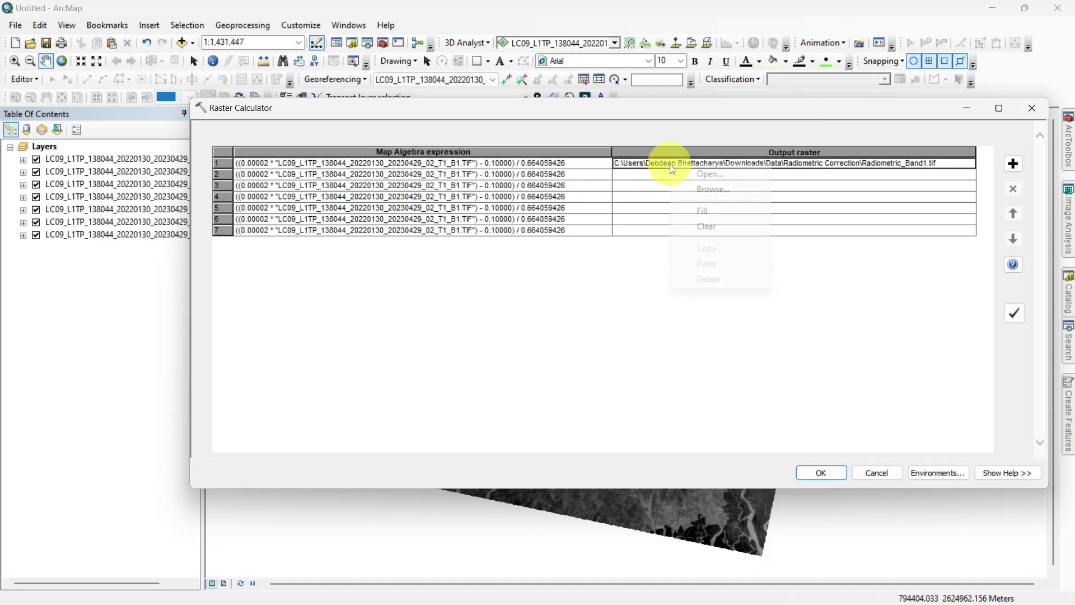
pyautogui.click(703, 210)
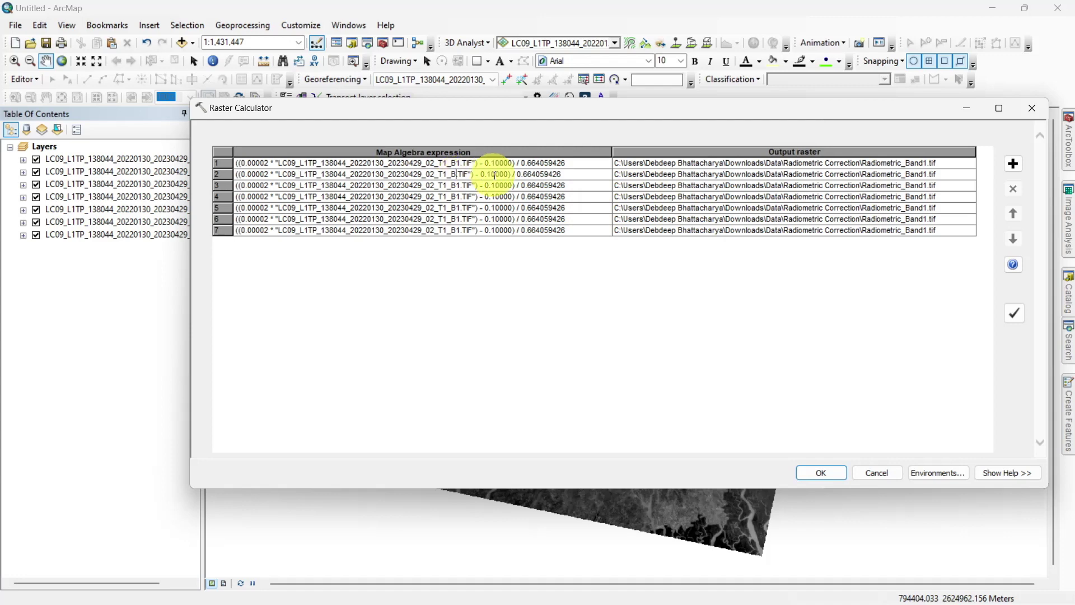
# Change the input band numbers in rows 3–6 to bands 3, 4, 5 and 6.
pyautogui.click(460, 185)
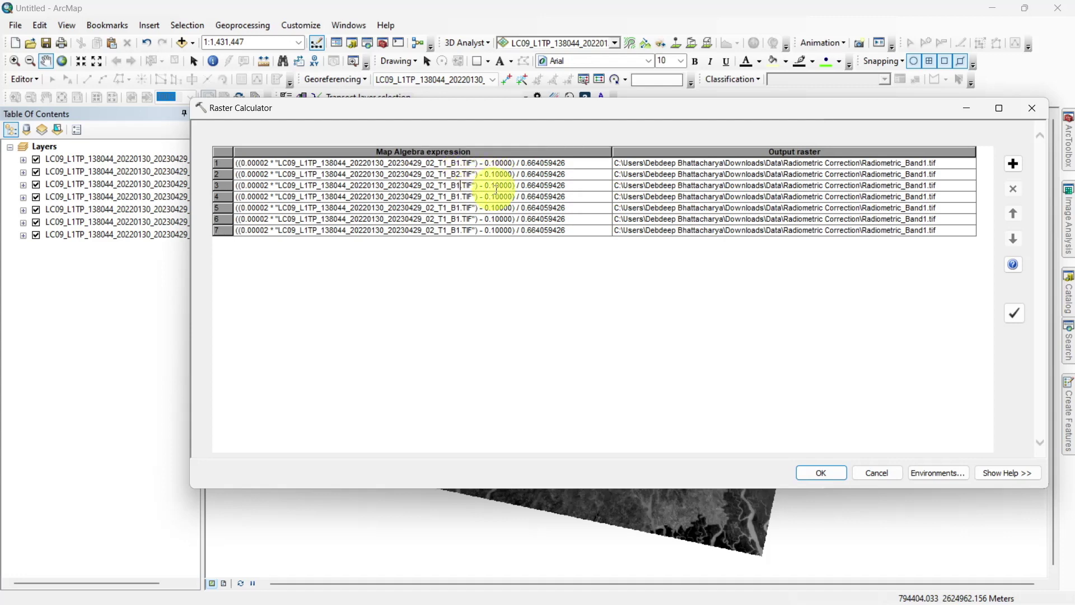
pyautogui.write('3.')
pyautogui.click(459, 197)
pyautogui.write('4')
pyautogui.click(463, 208)
pyautogui.press('BackSpace')
pyautogui.write('5')
pyautogui.click(459, 219)
pyautogui.press('BackSpace')
pyautogui.write('6')
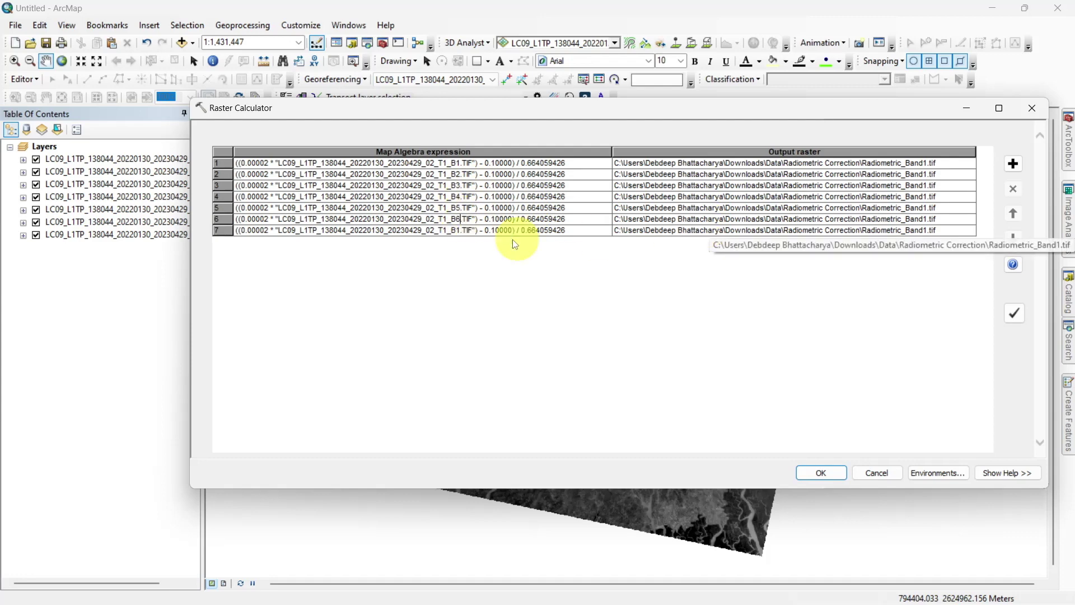
# Rename outputs in rows 2, 3, 5, 6 and 7 to Radiometric_Band2–7.tif and run the batch.
pyautogui.click(932, 174)
pyautogui.press('BackSpace')
pyautogui.write('2')
pyautogui.click(933, 186)
pyautogui.press('BackSpace')
pyautogui.write('3')
pyautogui.click(929, 208)
pyautogui.press('BackSpace')
pyautogui.write('5')
pyautogui.click(929, 219)
pyautogui.press('BackSpace')
pyautogui.write('6')
pyautogui.click(928, 230)
pyautogui.press('BackSpace')
pyautogui.write('7')
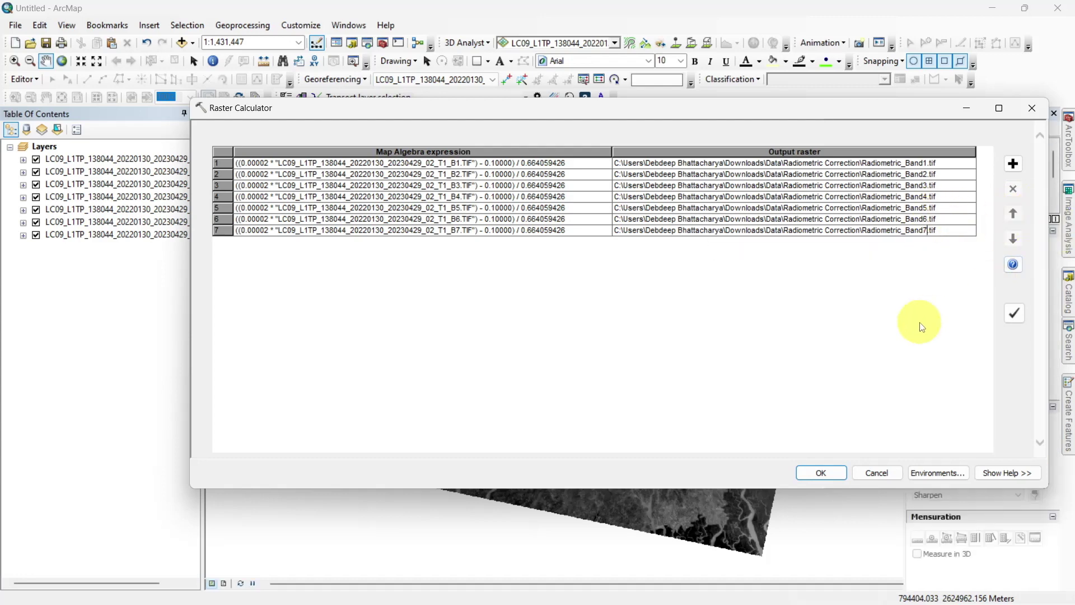
pyautogui.click(837, 477)
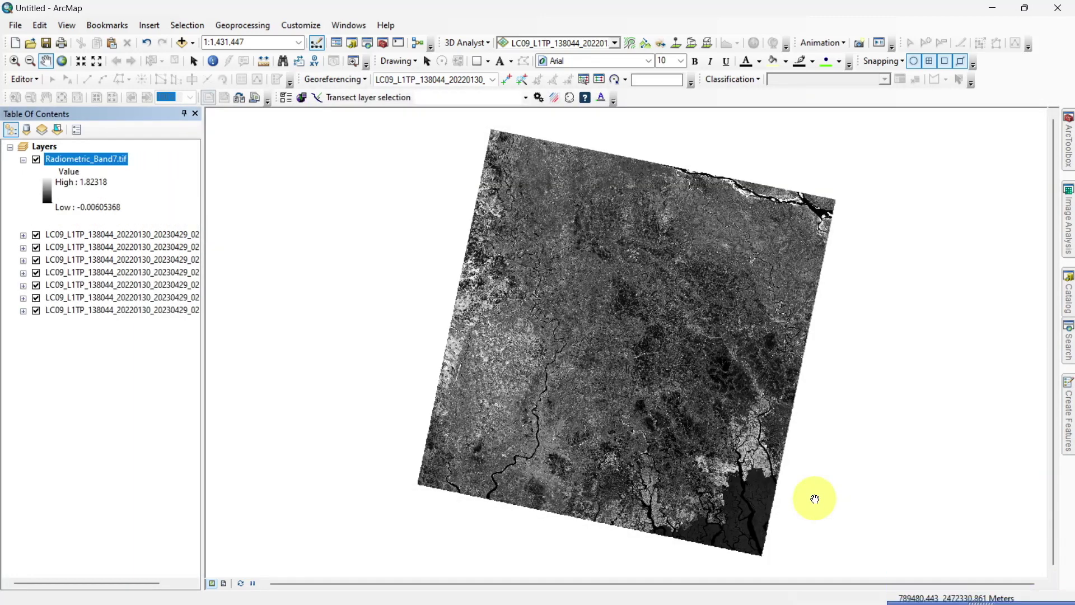
# Remove the Radiometric_Band7.tif layer and add all seven Radiometric_Band1–7 rasters, building pyramids.
pyautogui.rightClick(106, 164)
pyautogui.click(126, 185)
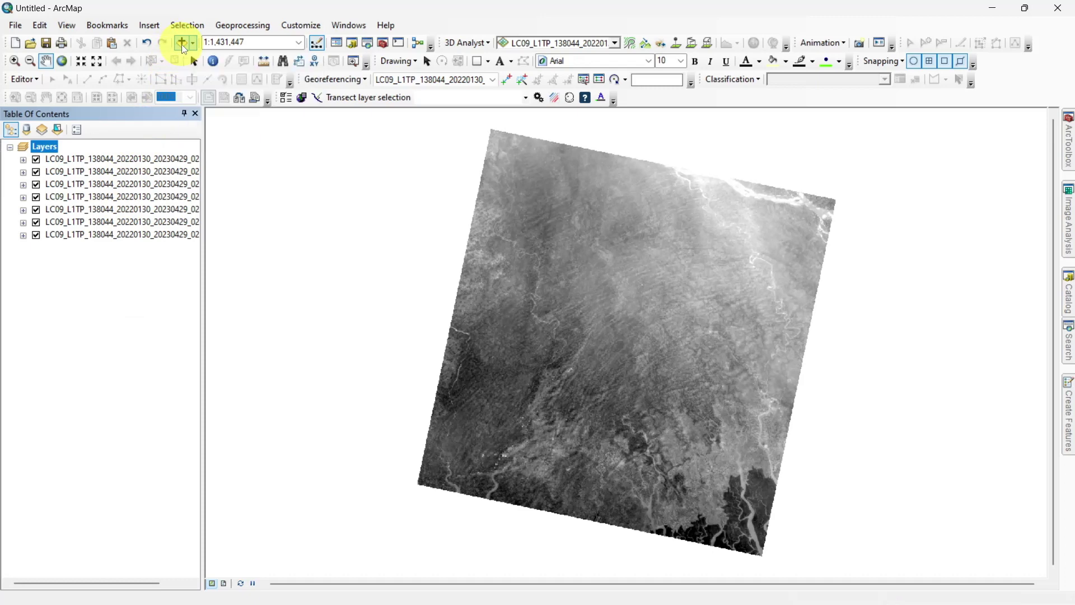
pyautogui.click(181, 44)
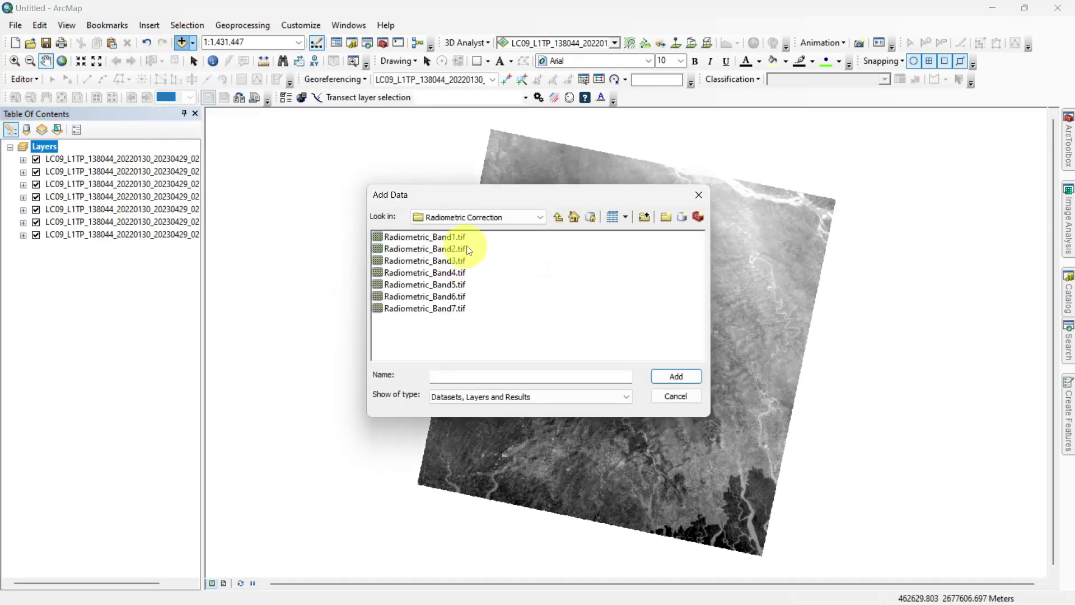
pyautogui.moveTo(475, 240); pyautogui.dragTo(428, 308)
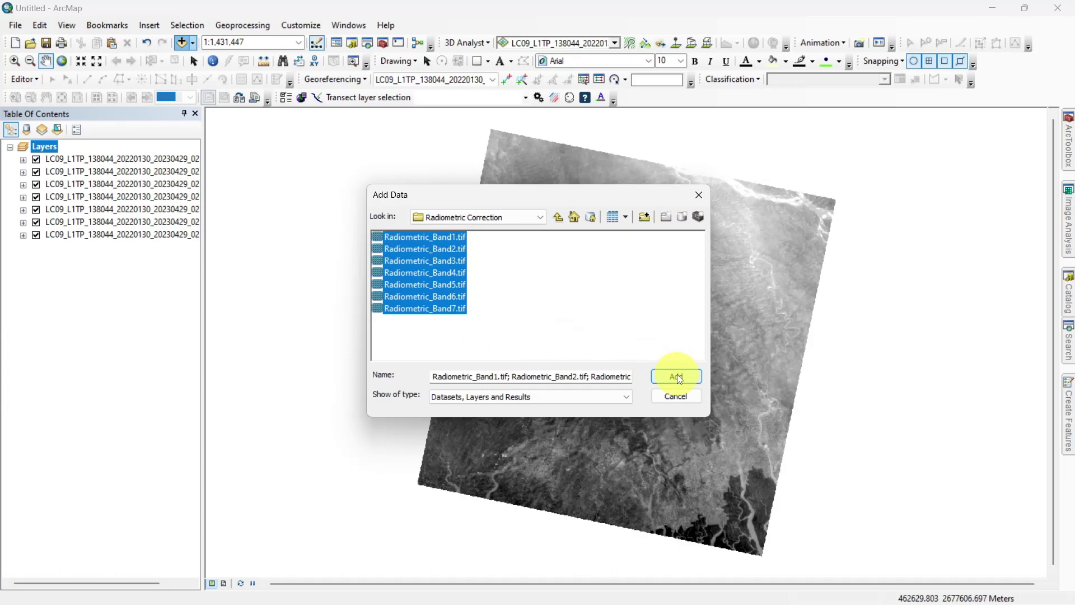
pyautogui.click(676, 377)
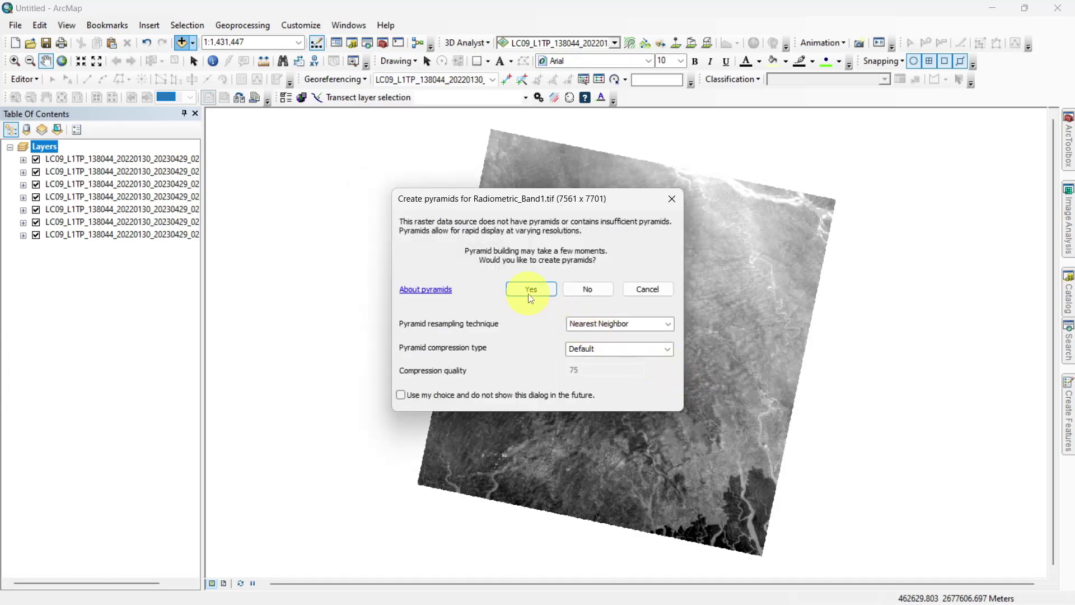
pyautogui.click(529, 289)
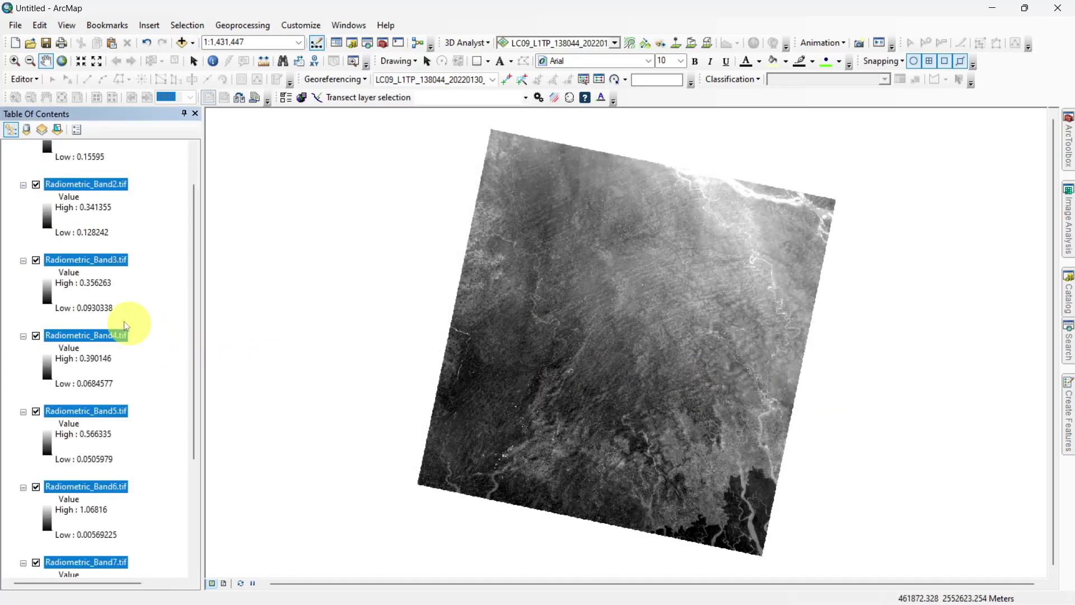
pyautogui.scroll(2, 125, 325)
# Collapse the seven Radiometric_Band legends and check the Band1 and Band7 value ranges.
pyautogui.click(23, 159)
pyautogui.click(23, 172)
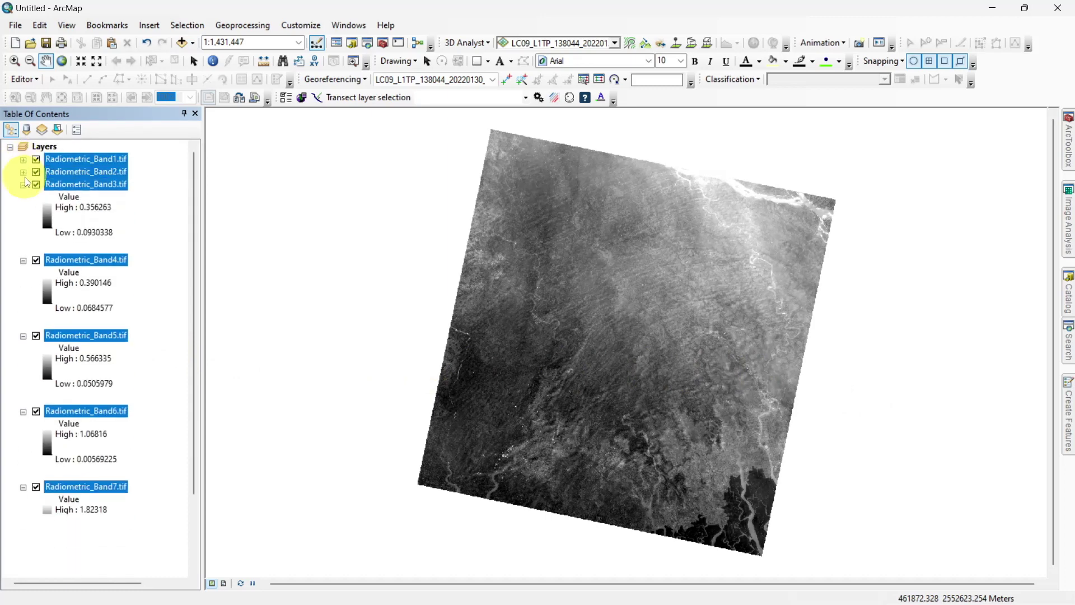
pyautogui.click(23, 184)
pyautogui.click(23, 197)
pyautogui.click(23, 210)
pyautogui.click(23, 222)
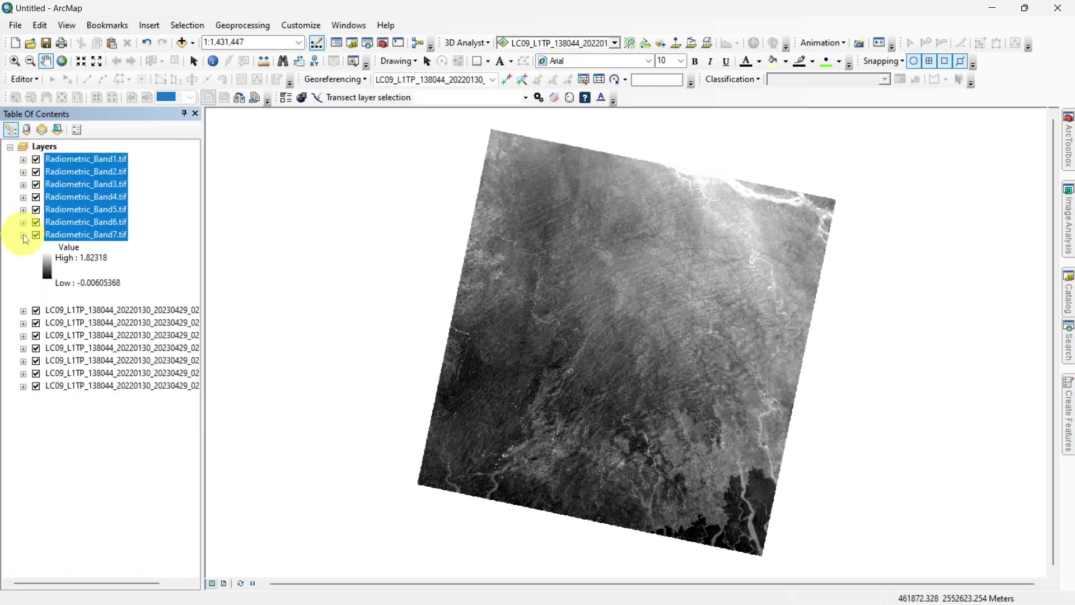
pyautogui.click(23, 234)
pyautogui.click(40, 350)
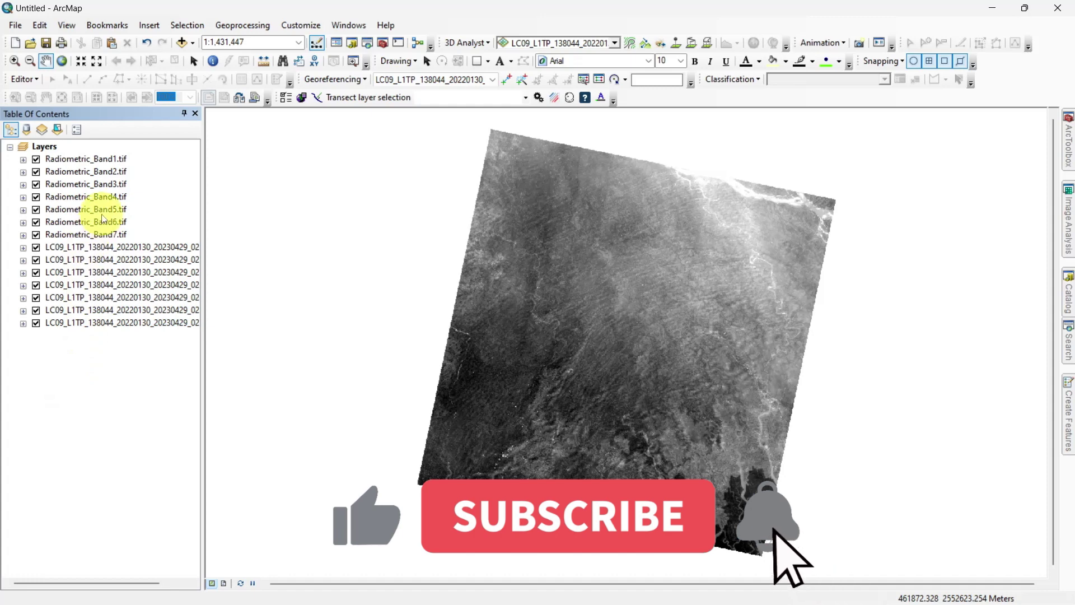
pyautogui.click(23, 160)
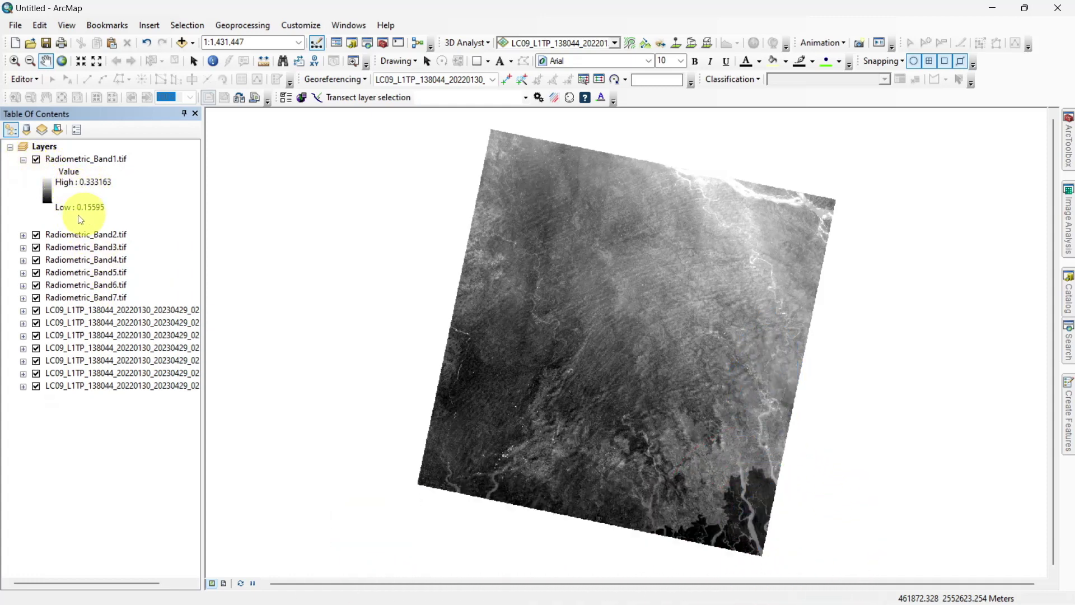
pyautogui.click(22, 297)
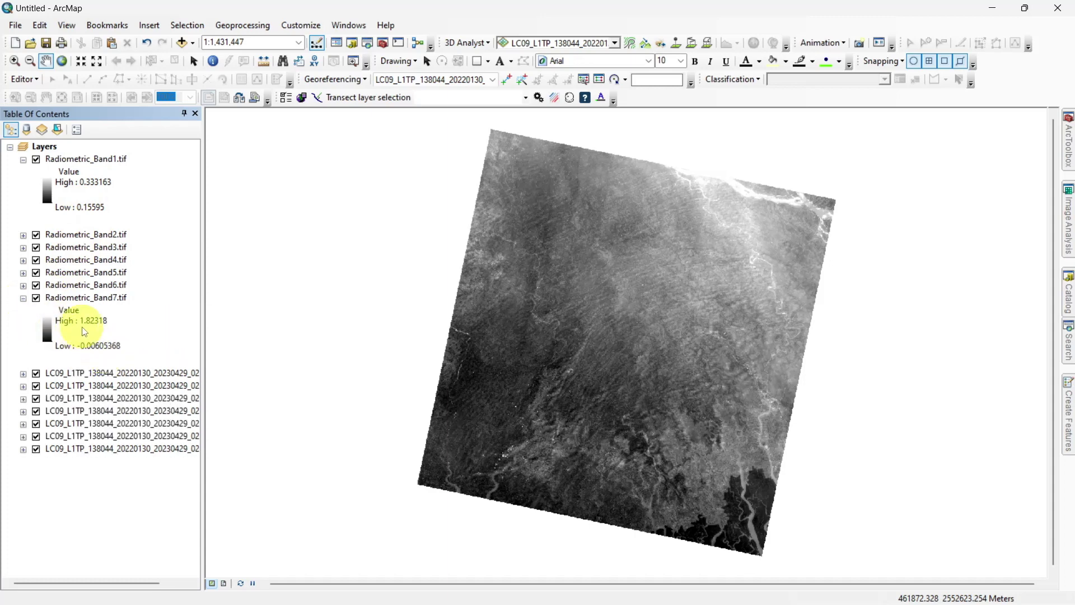
pyautogui.click(23, 297)
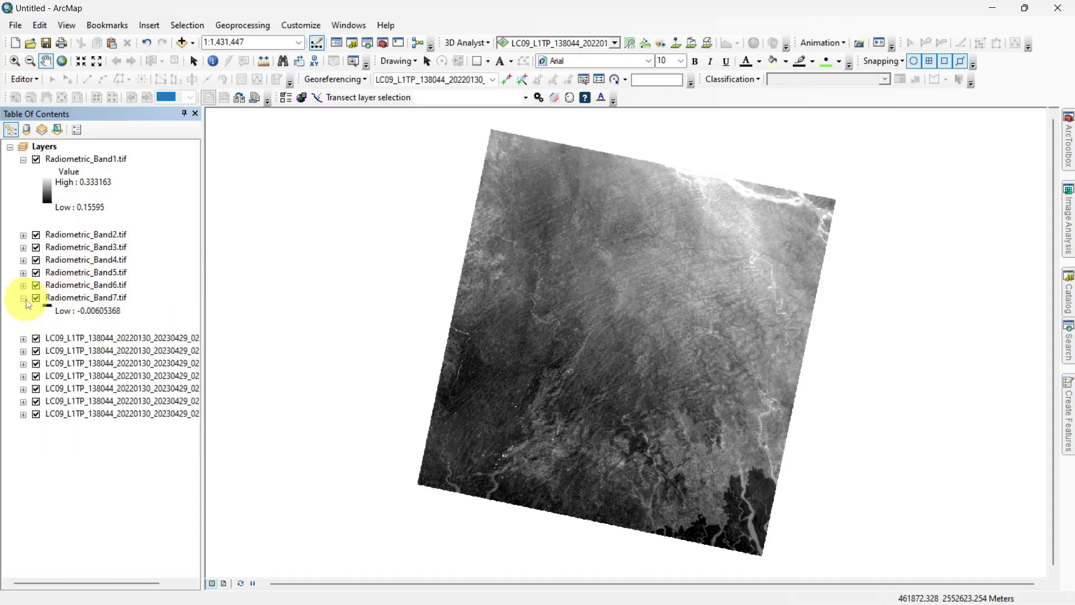
pyautogui.click(23, 160)
# Turn off visibility of the original LC09 band layers.
pyautogui.click(36, 246)
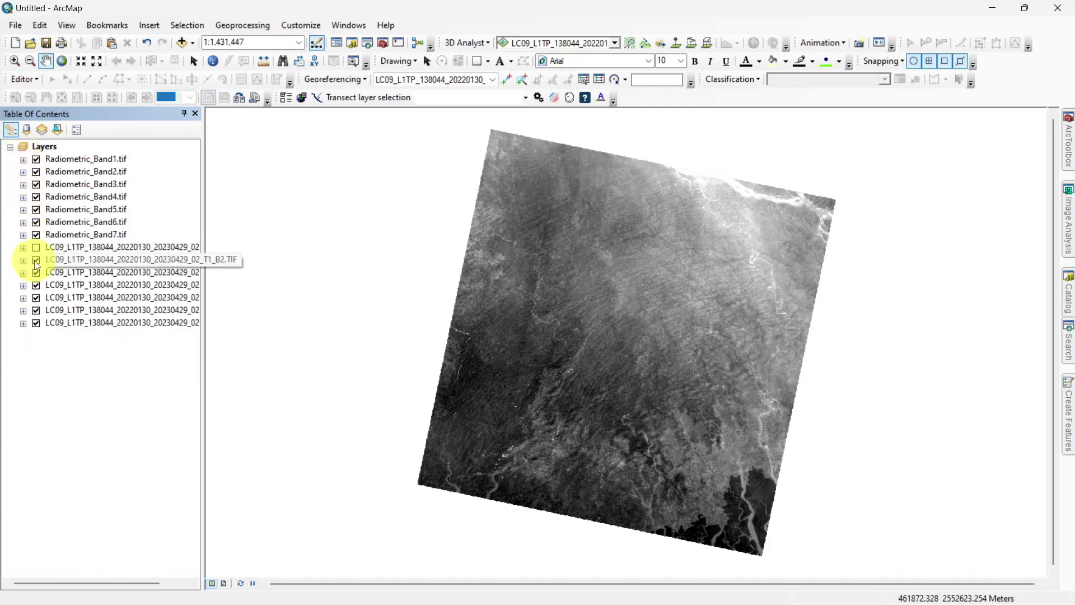
pyautogui.click(36, 272)
pyautogui.click(35, 285)
pyautogui.click(36, 297)
pyautogui.click(36, 310)
pyautogui.click(36, 323)
# Select all seven original LC09 layers and delete them from the table of contents.
pyautogui.click(65, 247)
pyautogui.keyDown('shift'); pyautogui.click(90, 309); pyautogui.keyUp('shift')
pyautogui.rightClick(92, 327)
pyautogui.press('Escape')
pyautogui.hotkey('shift', 'Down')
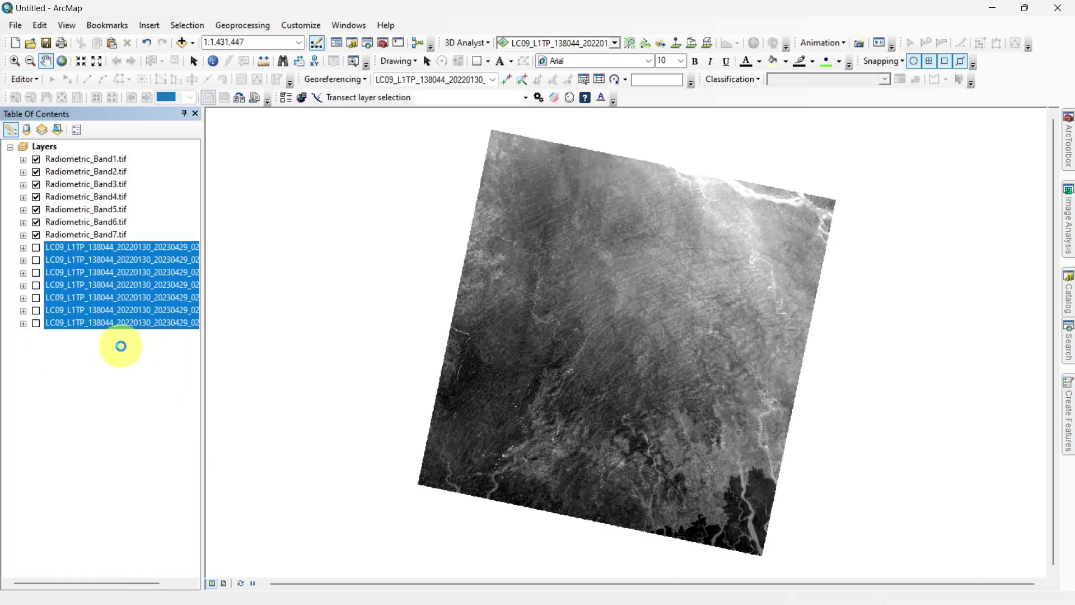
pyautogui.press('Delete')
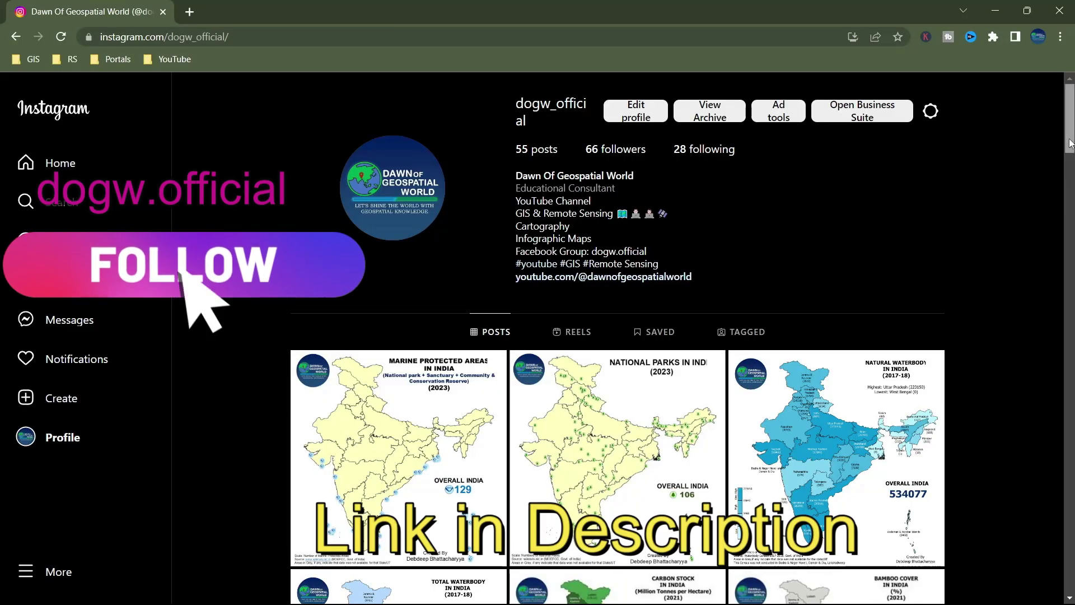
pyautogui.moveTo(1071, 144); pyautogui.dragTo(1070, 199)
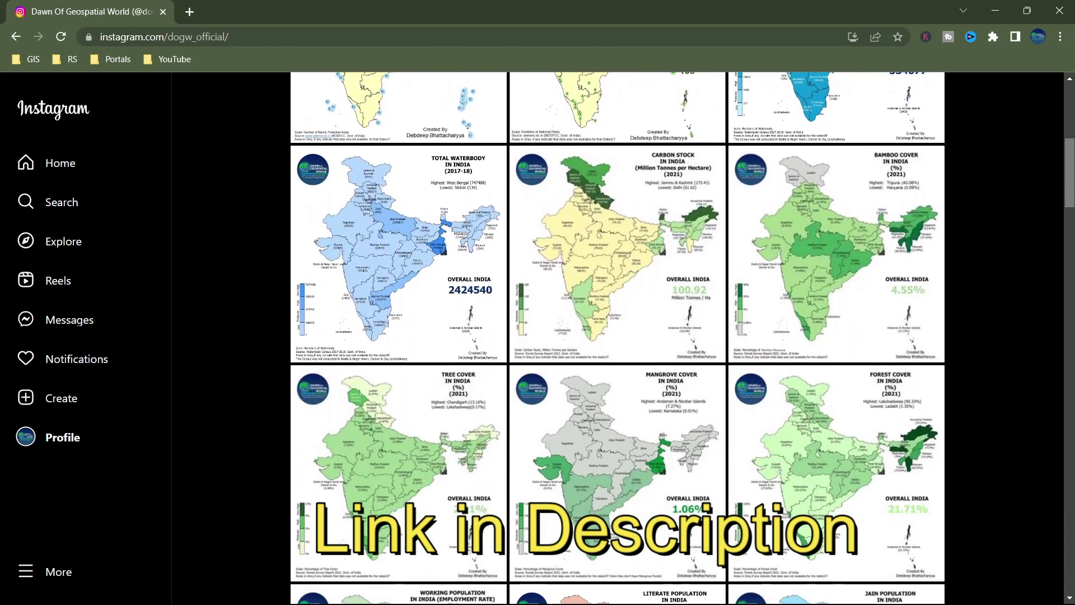
pyautogui.scroll(-4, 617, 336)
pyautogui.scroll(-5, 617, 336)
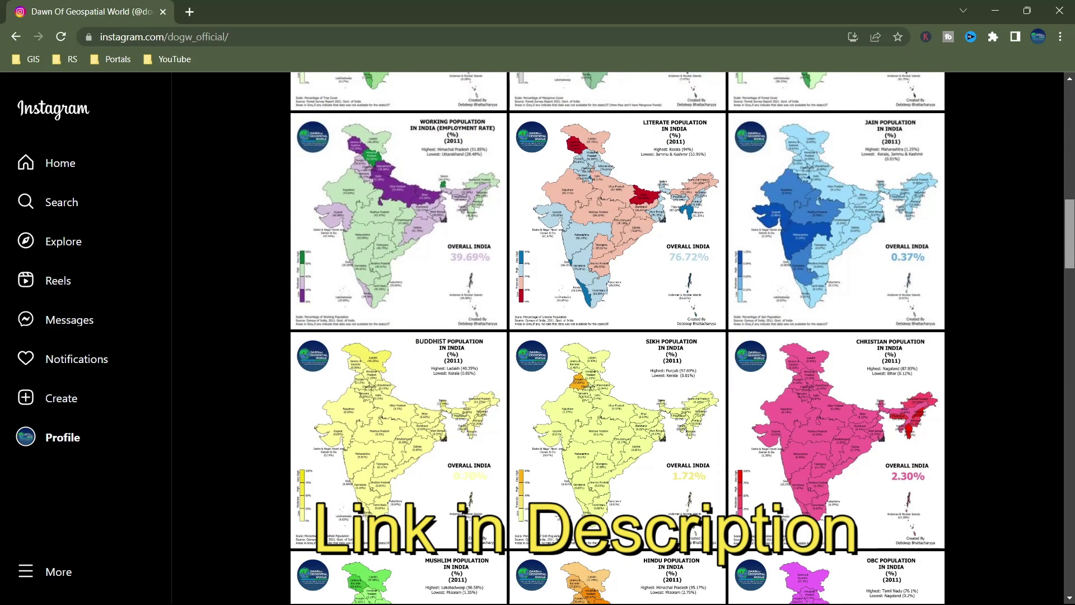
pyautogui.scroll(-7, 617, 335)
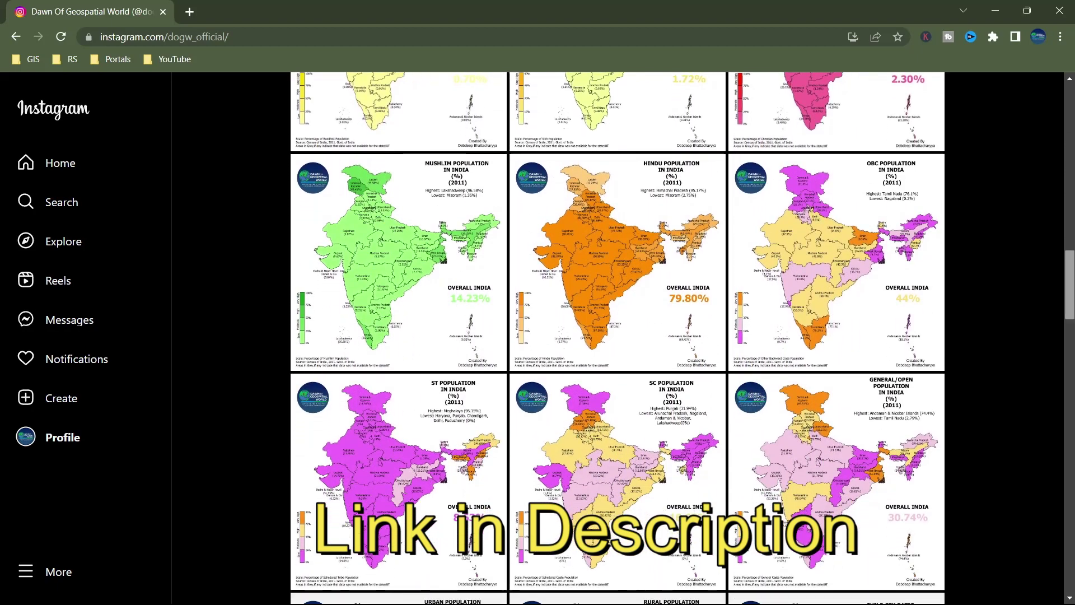
pyautogui.scroll(-5, 618, 336)
pyautogui.scroll(-1, 618, 335)
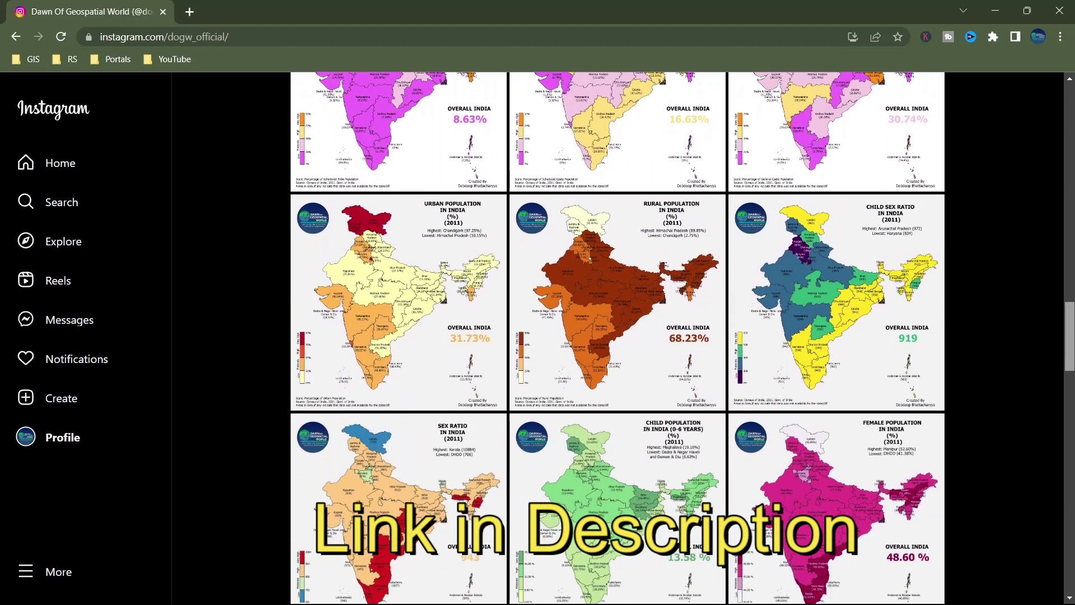